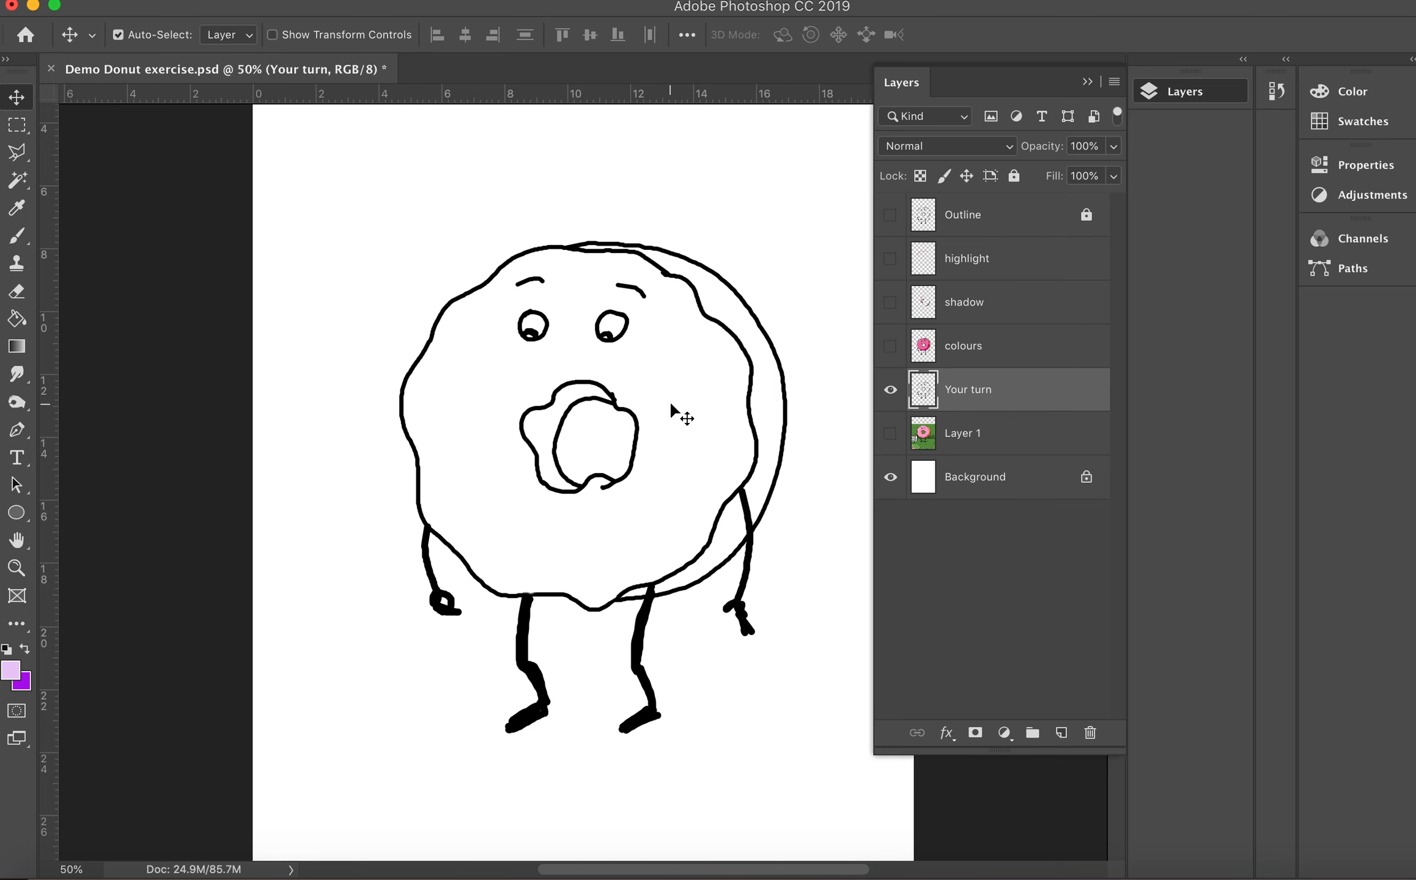
Paste the cartoon character reference image, move it to the page's upper-left corner and scale it down clear of the donut
left_click(12, 319)
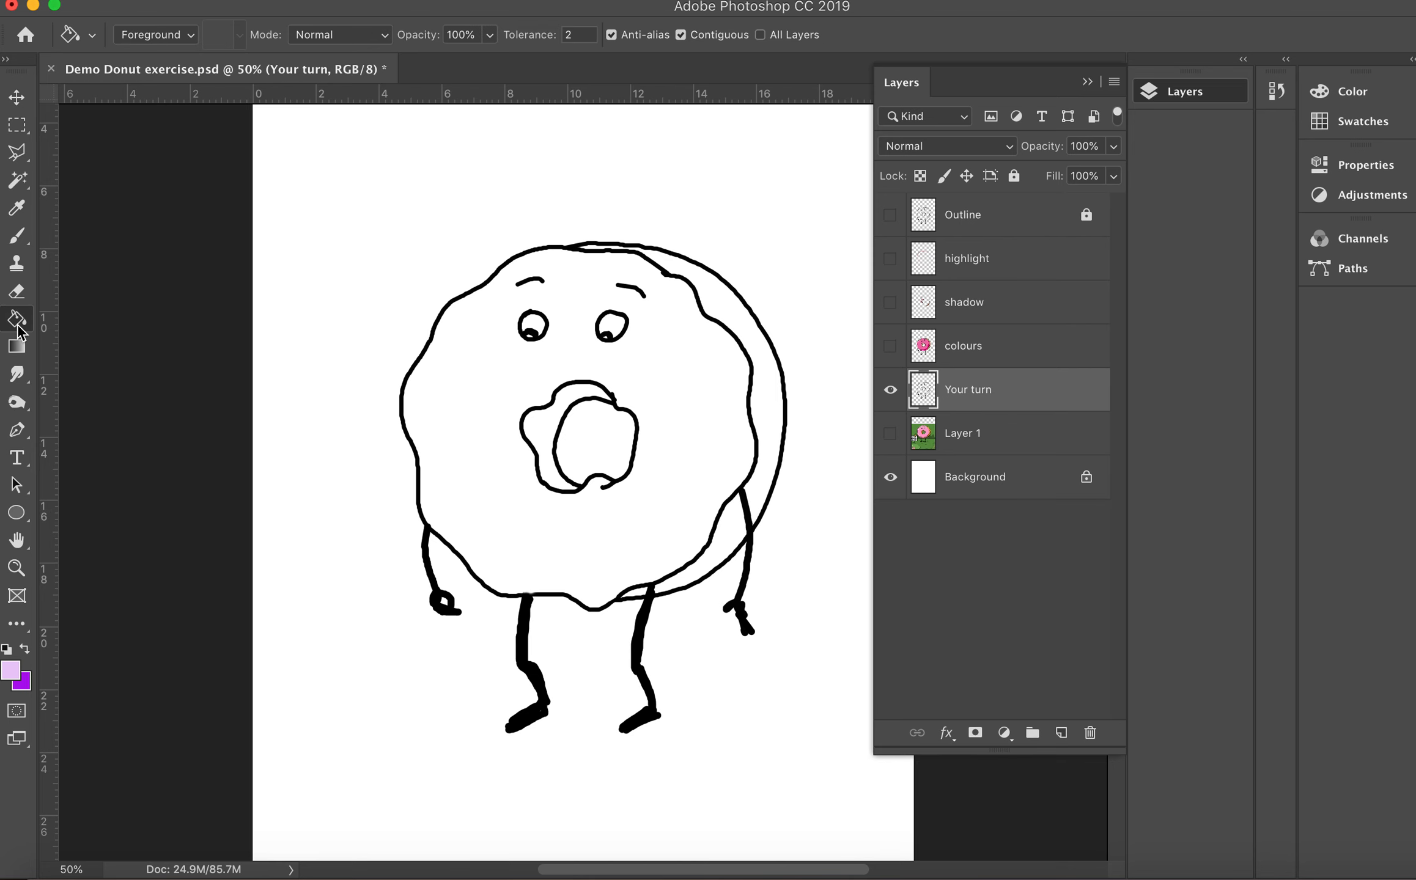
left_click(1340, 129)
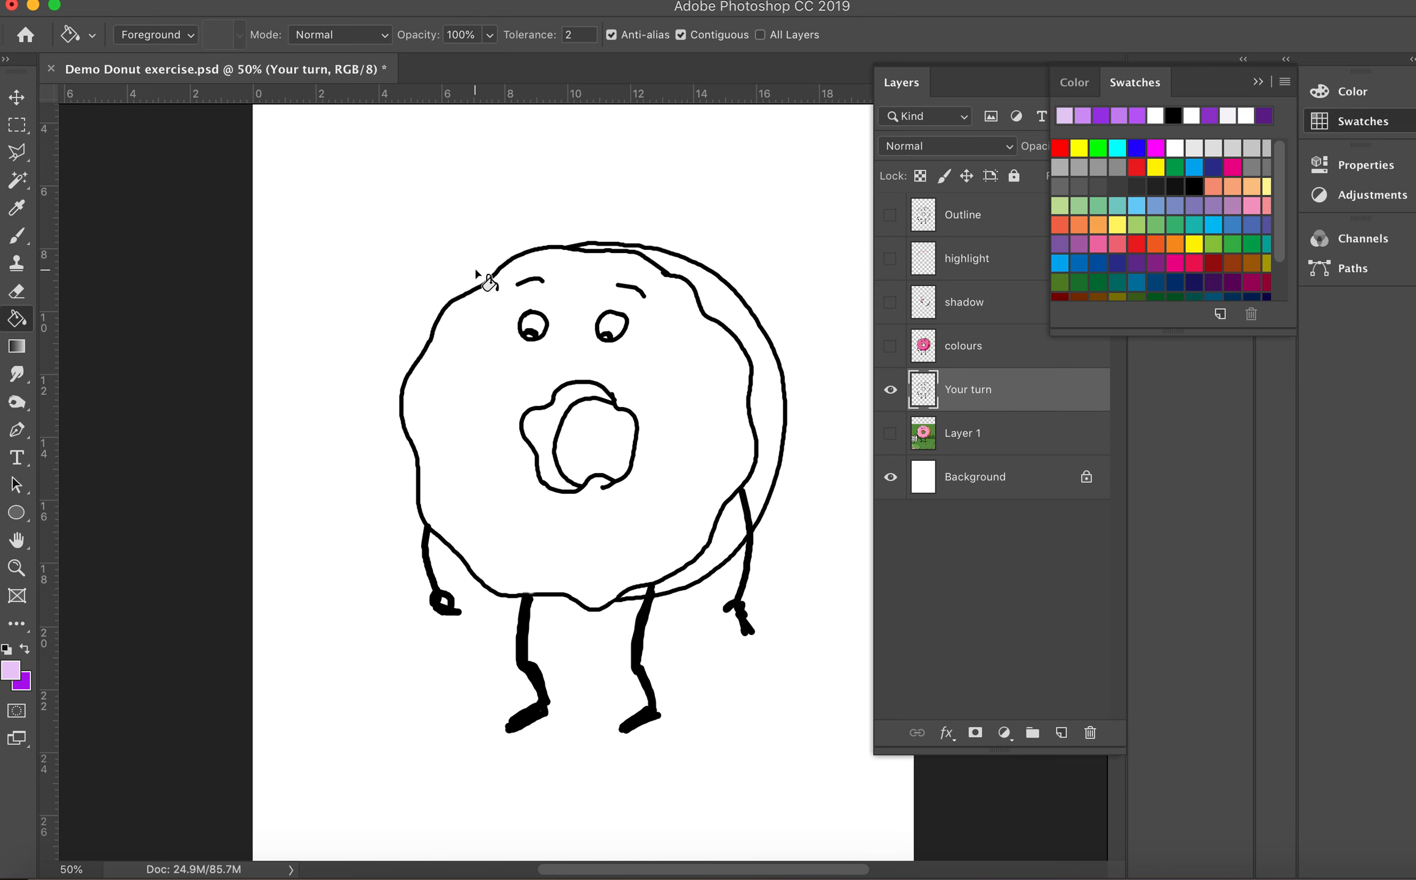
key("super+v")
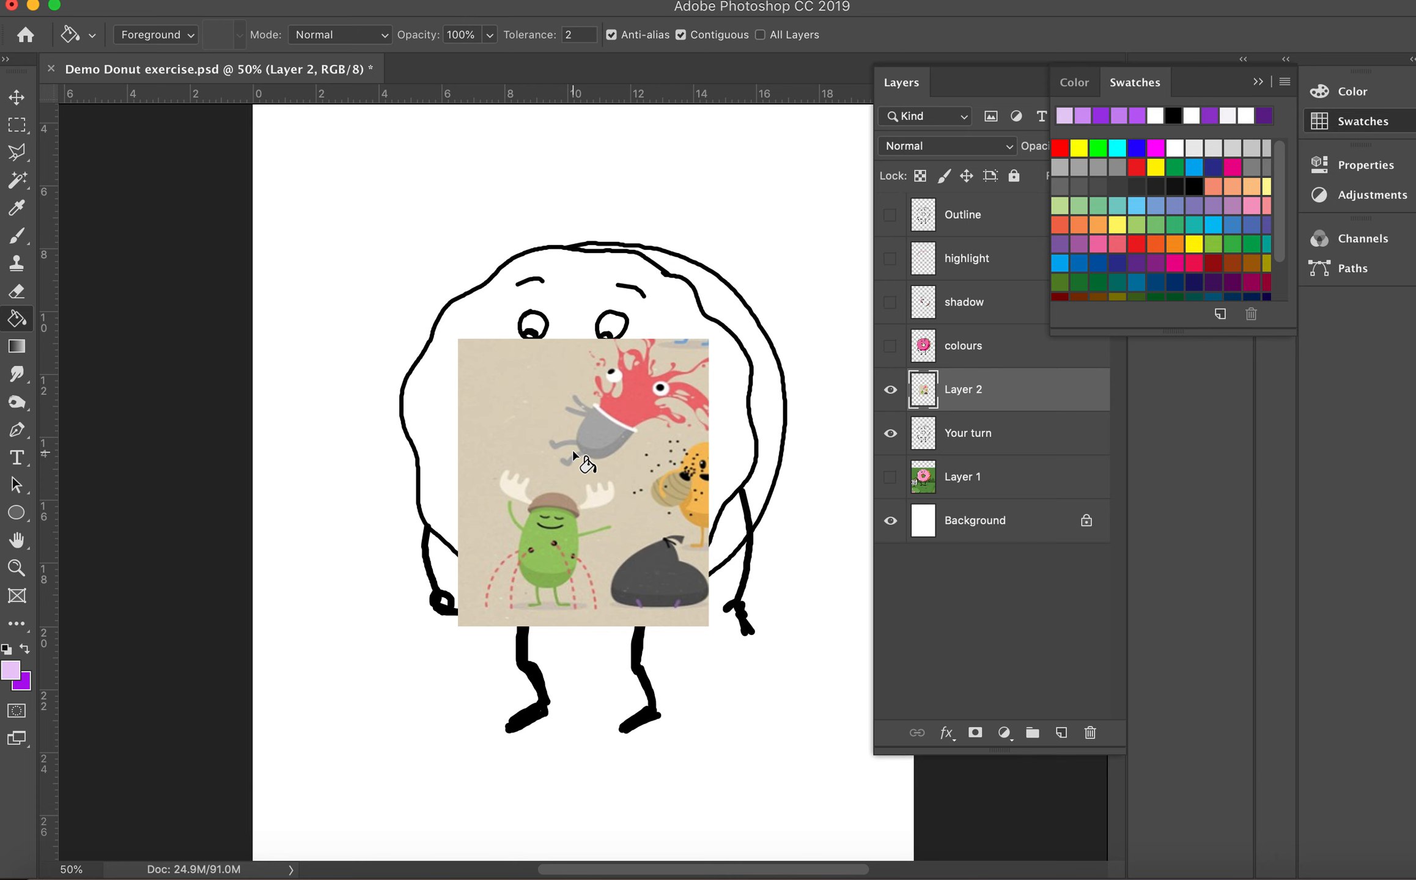
key("v")
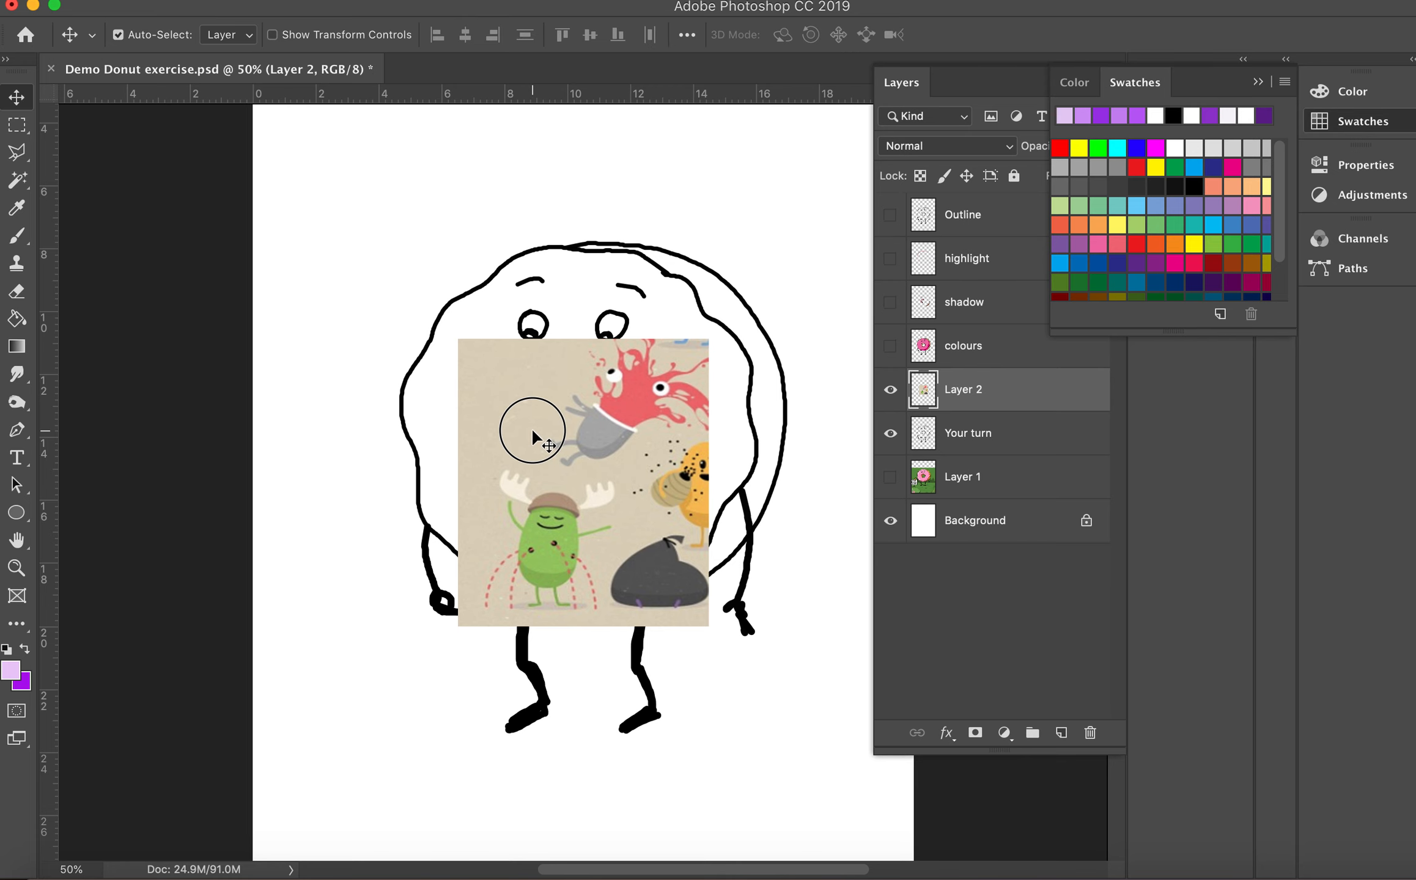
left_click_drag(531, 426, 326, 162)
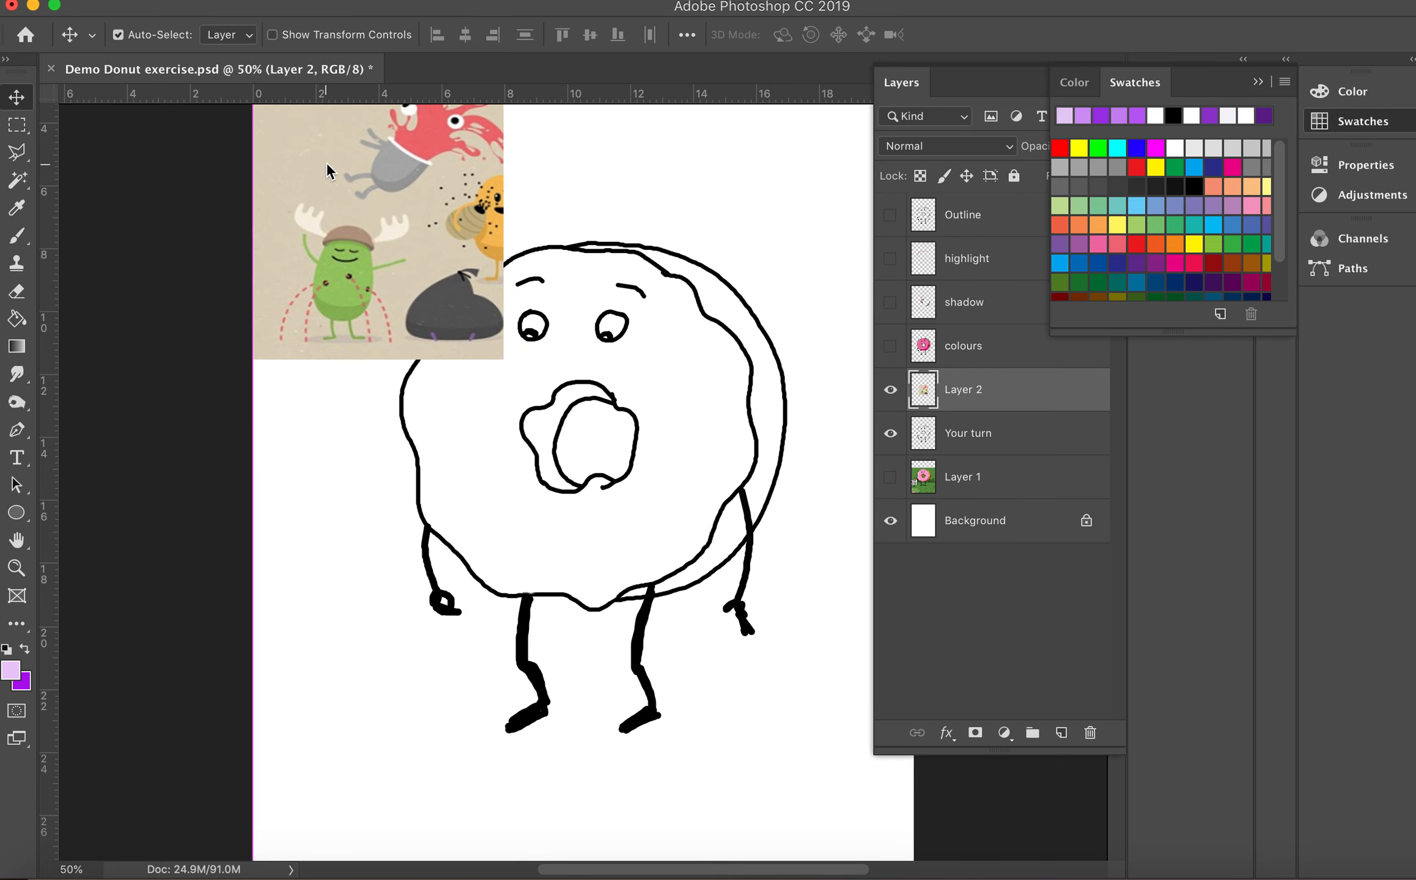
key("super+t")
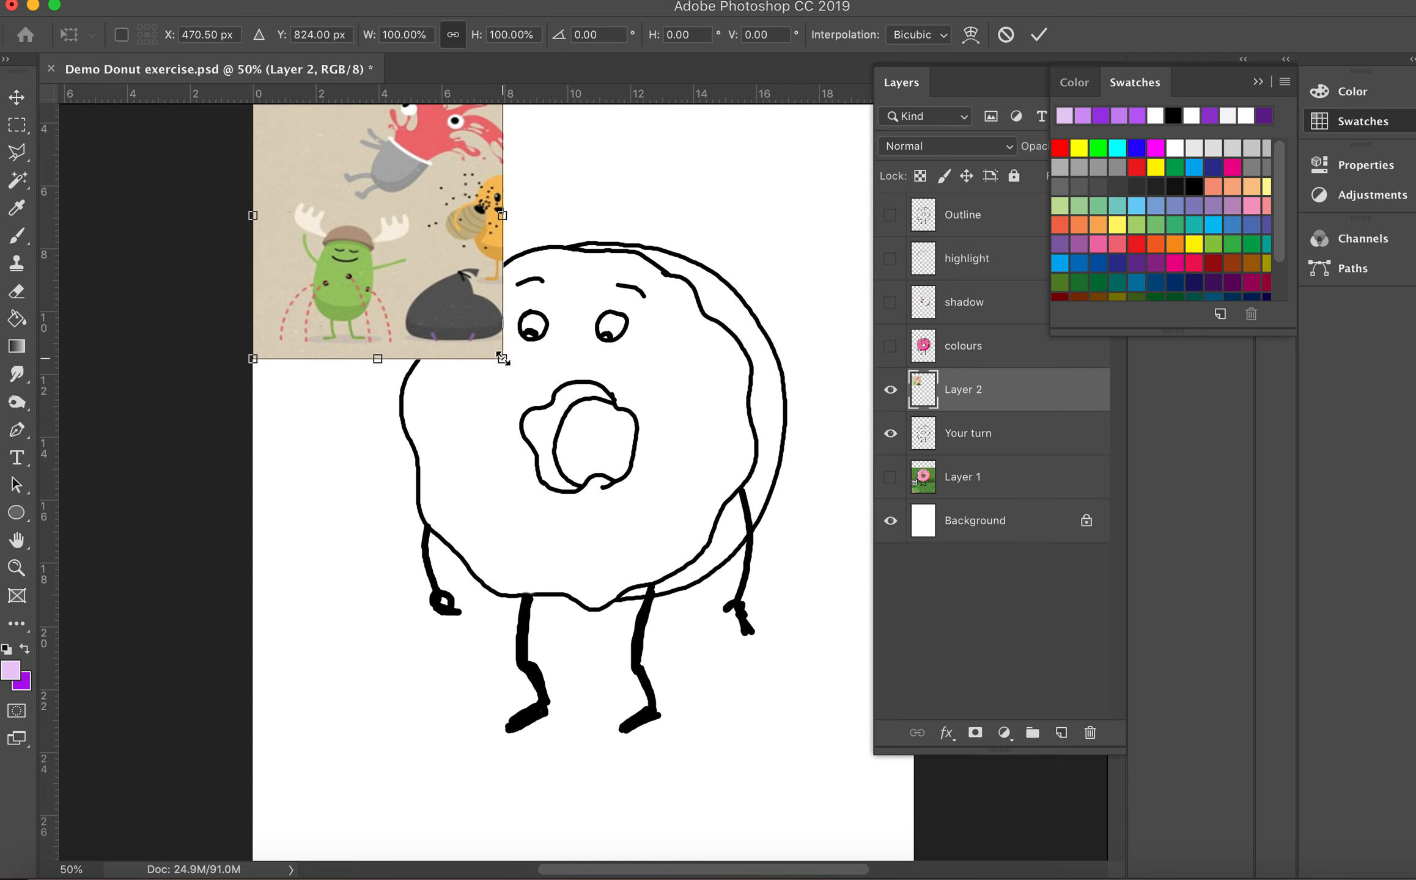
left_click_drag(502, 359, 428, 264)
key("Return")
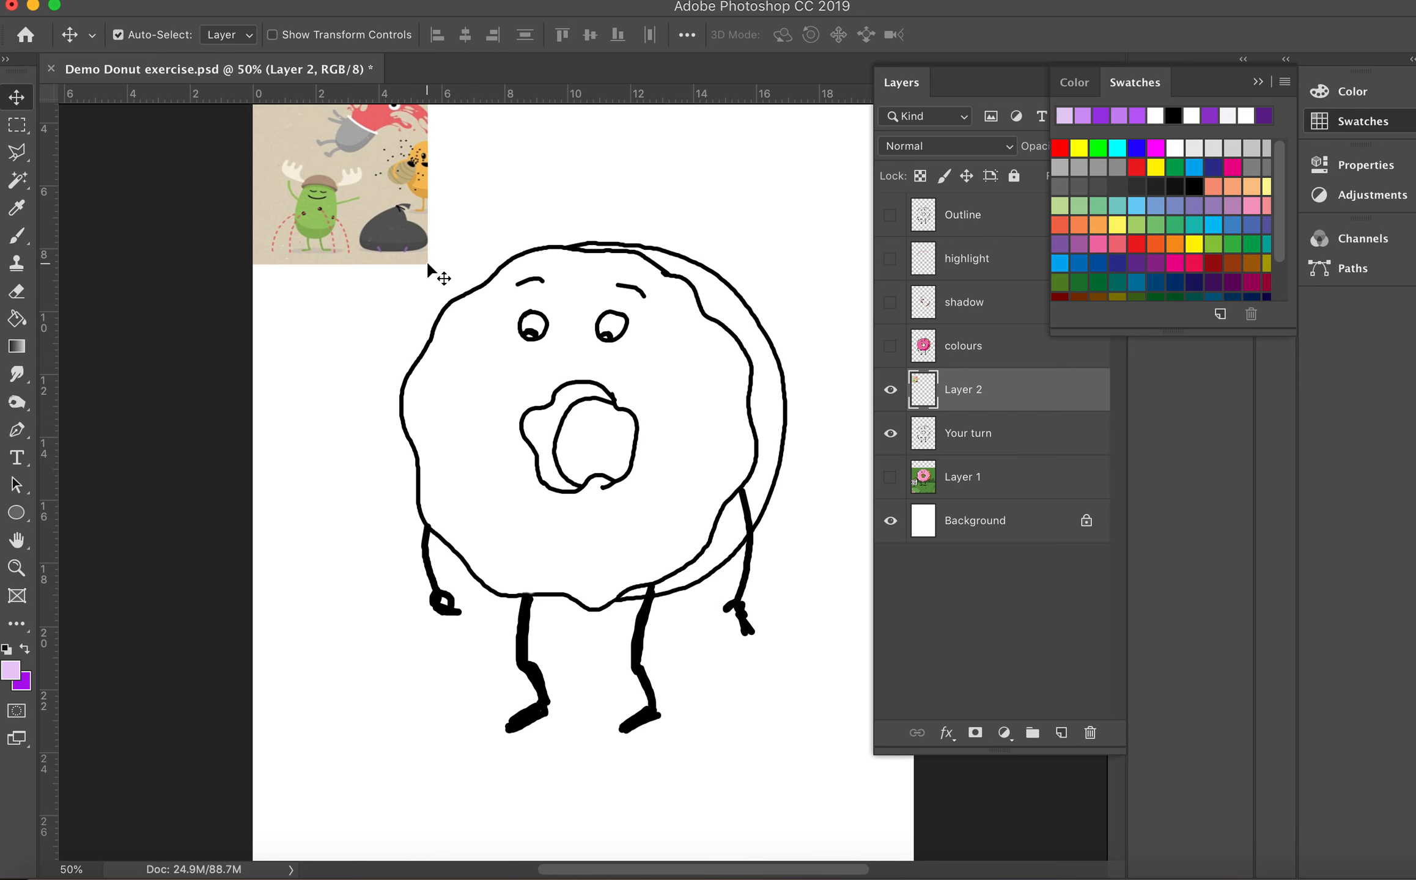
Sample the light green of the bean character's body as the foreground colour for the Paint Bucket
key("i")
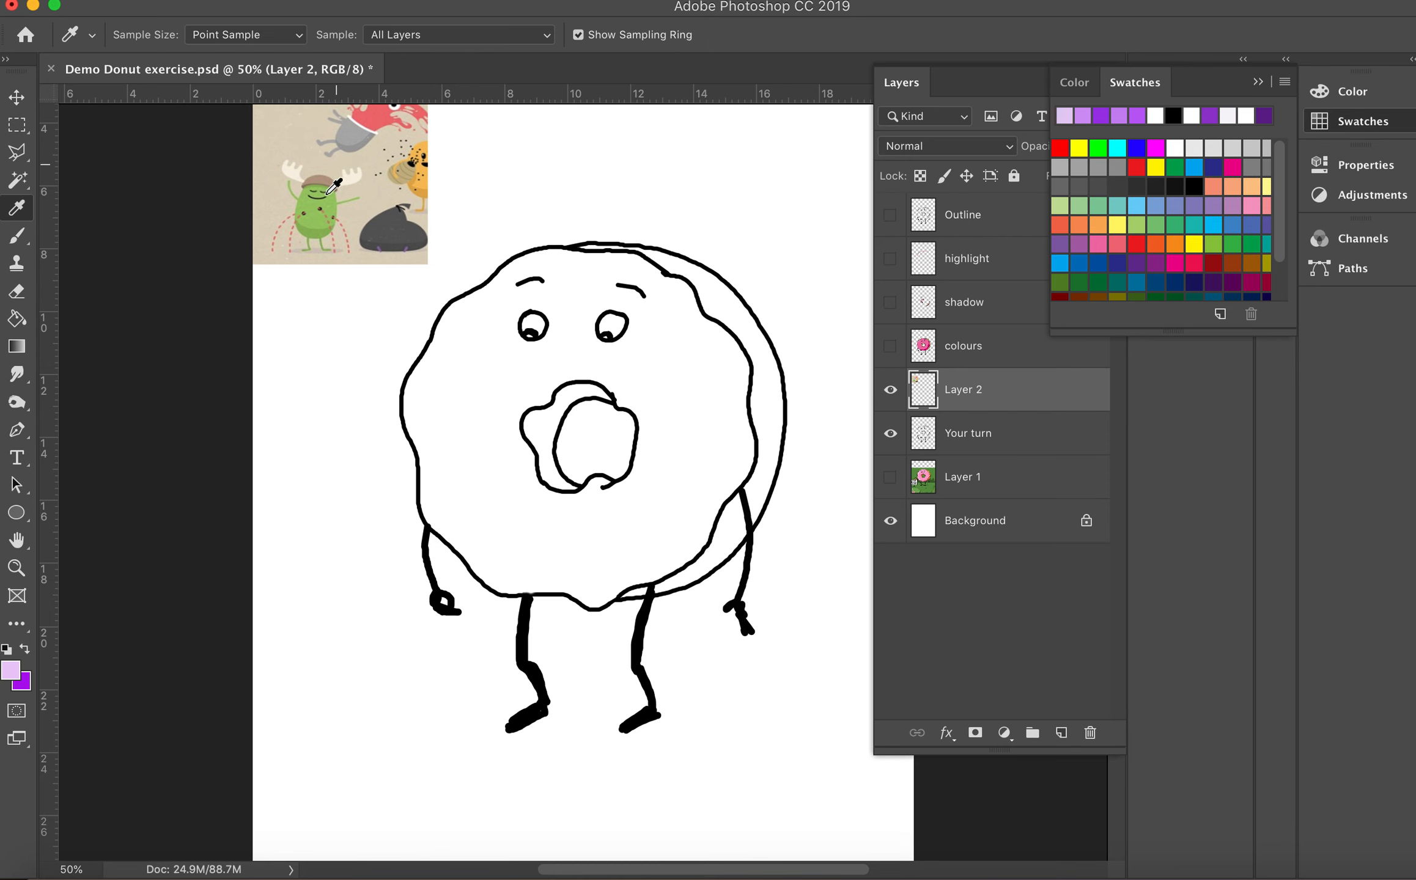
left_click(311, 205)
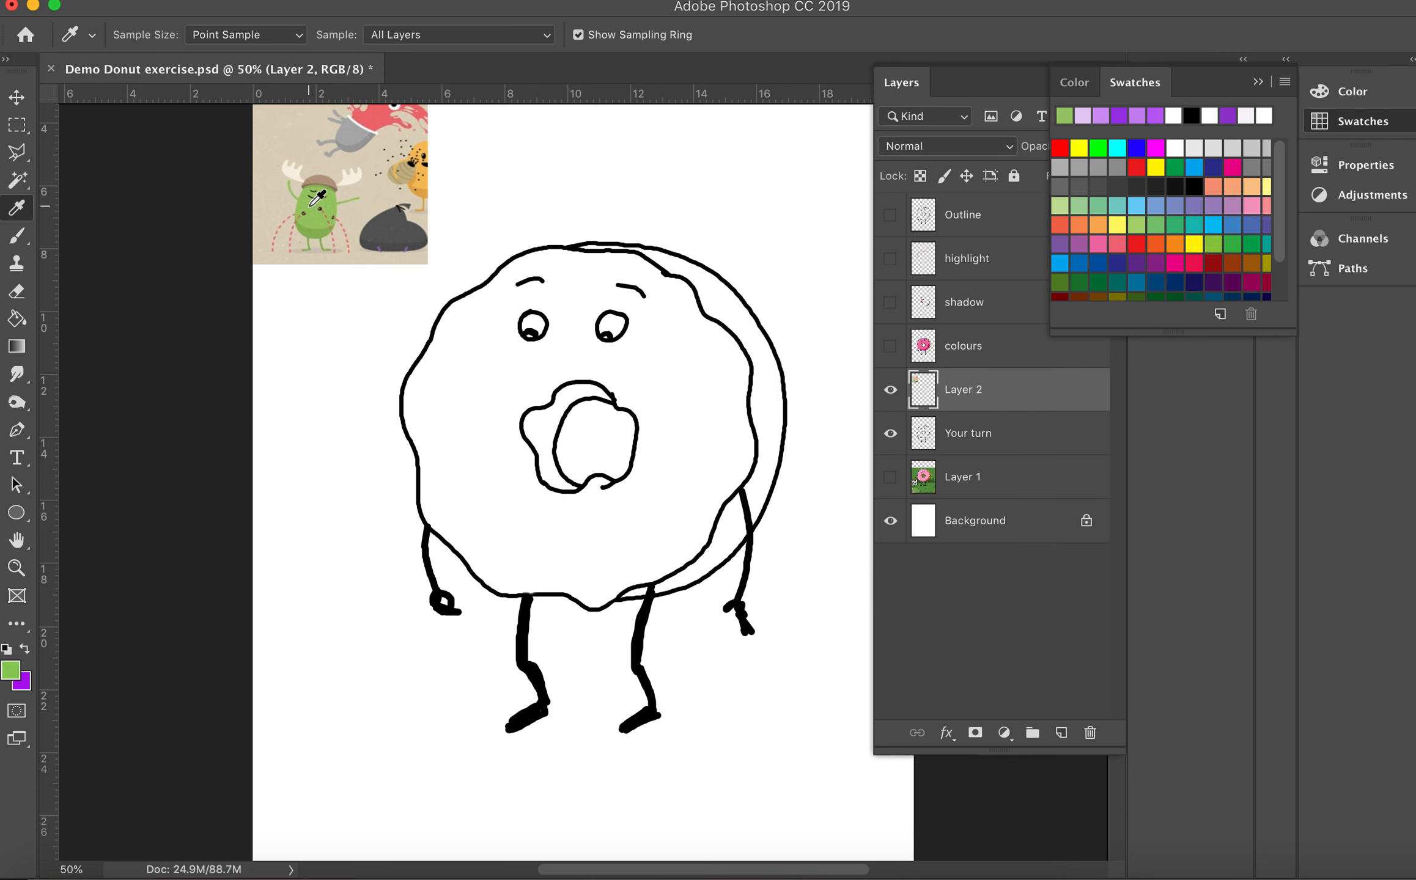
key("g")
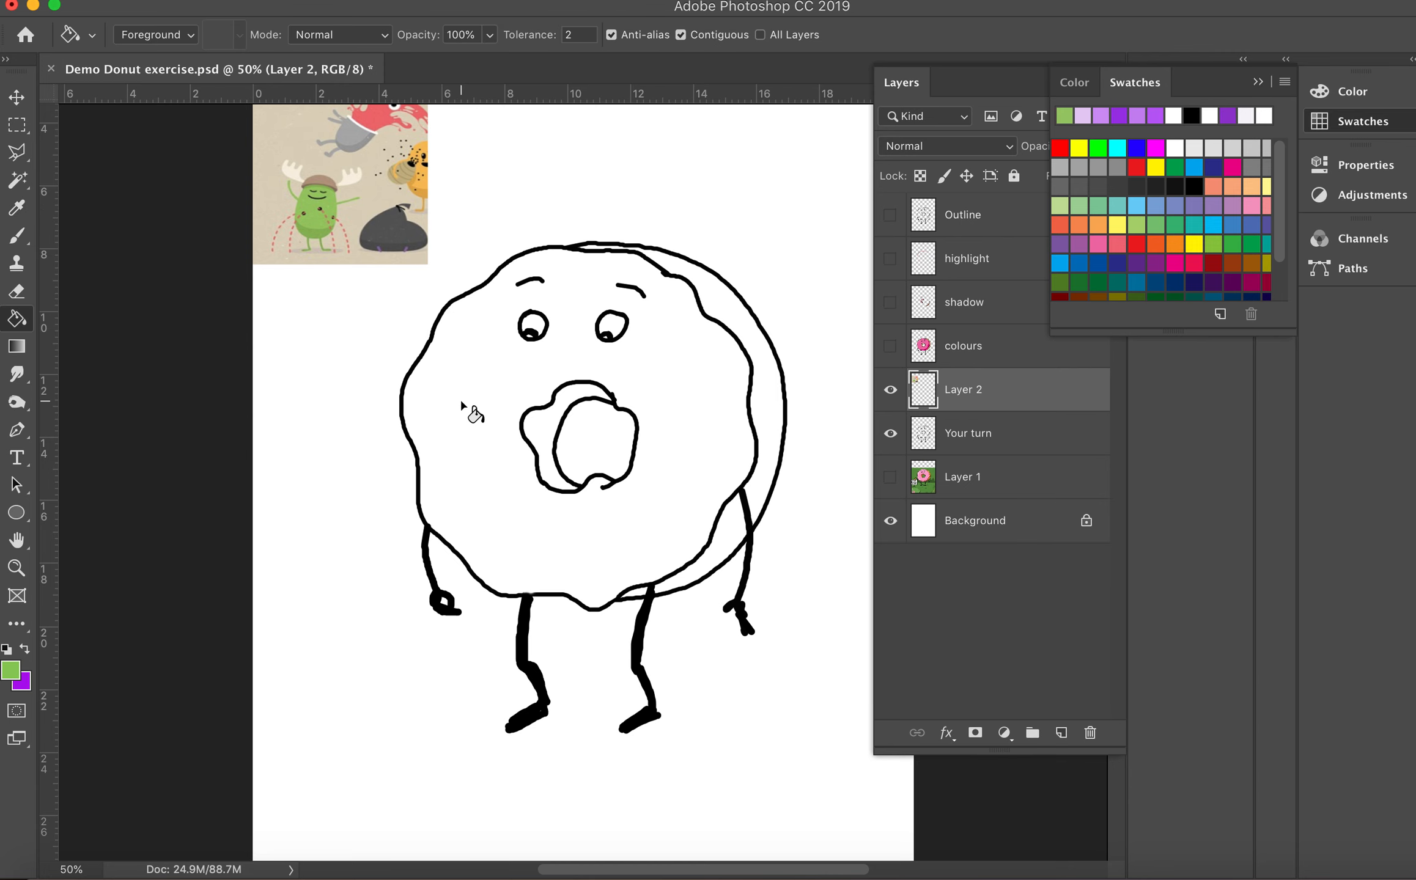
Try to fill the donut's icing with the sampled green on the pasted image's layer, and undo the fill
left_click(462, 403)
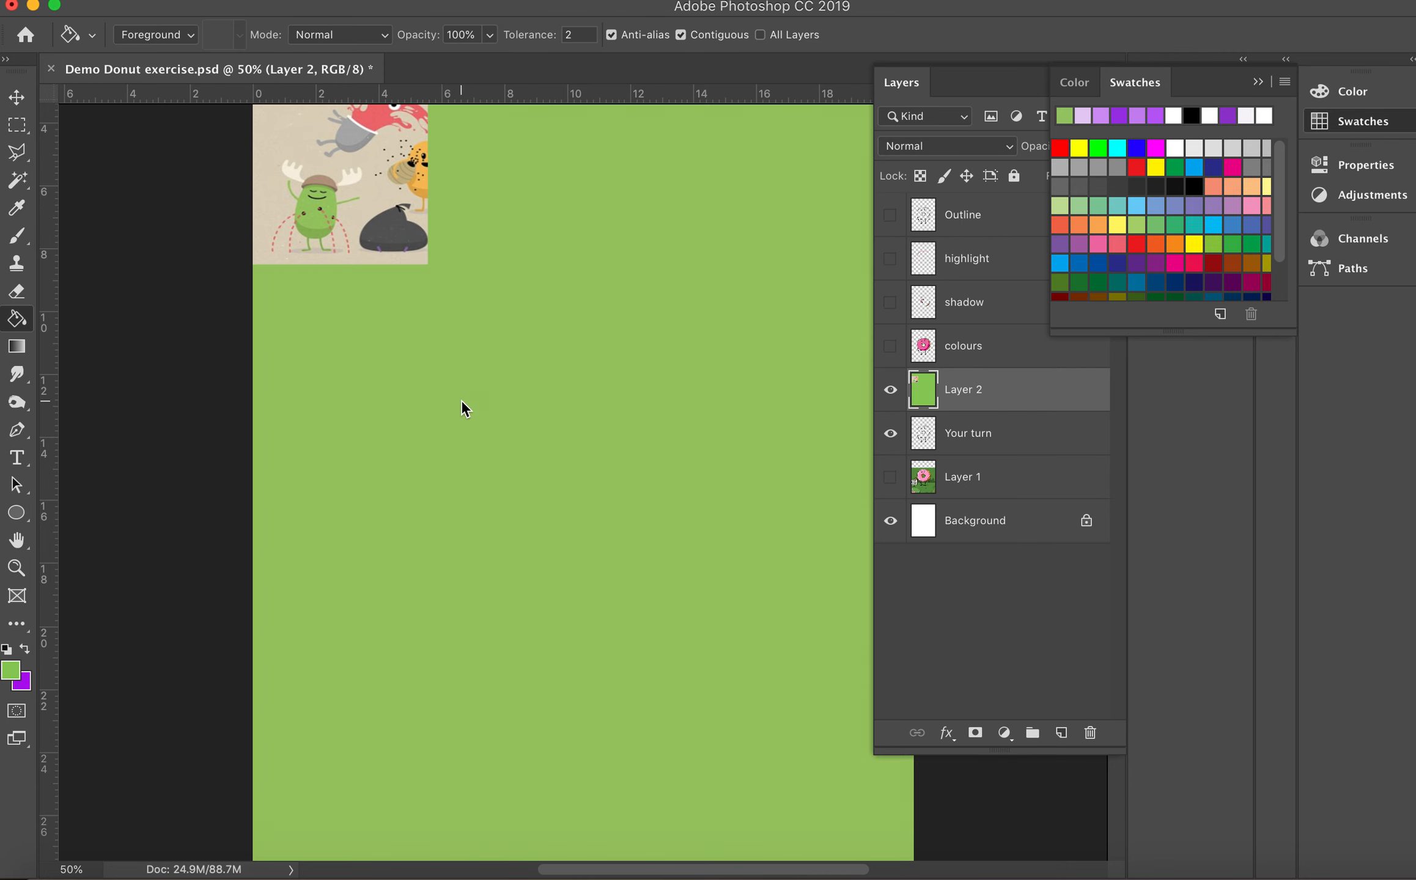
key("super+z")
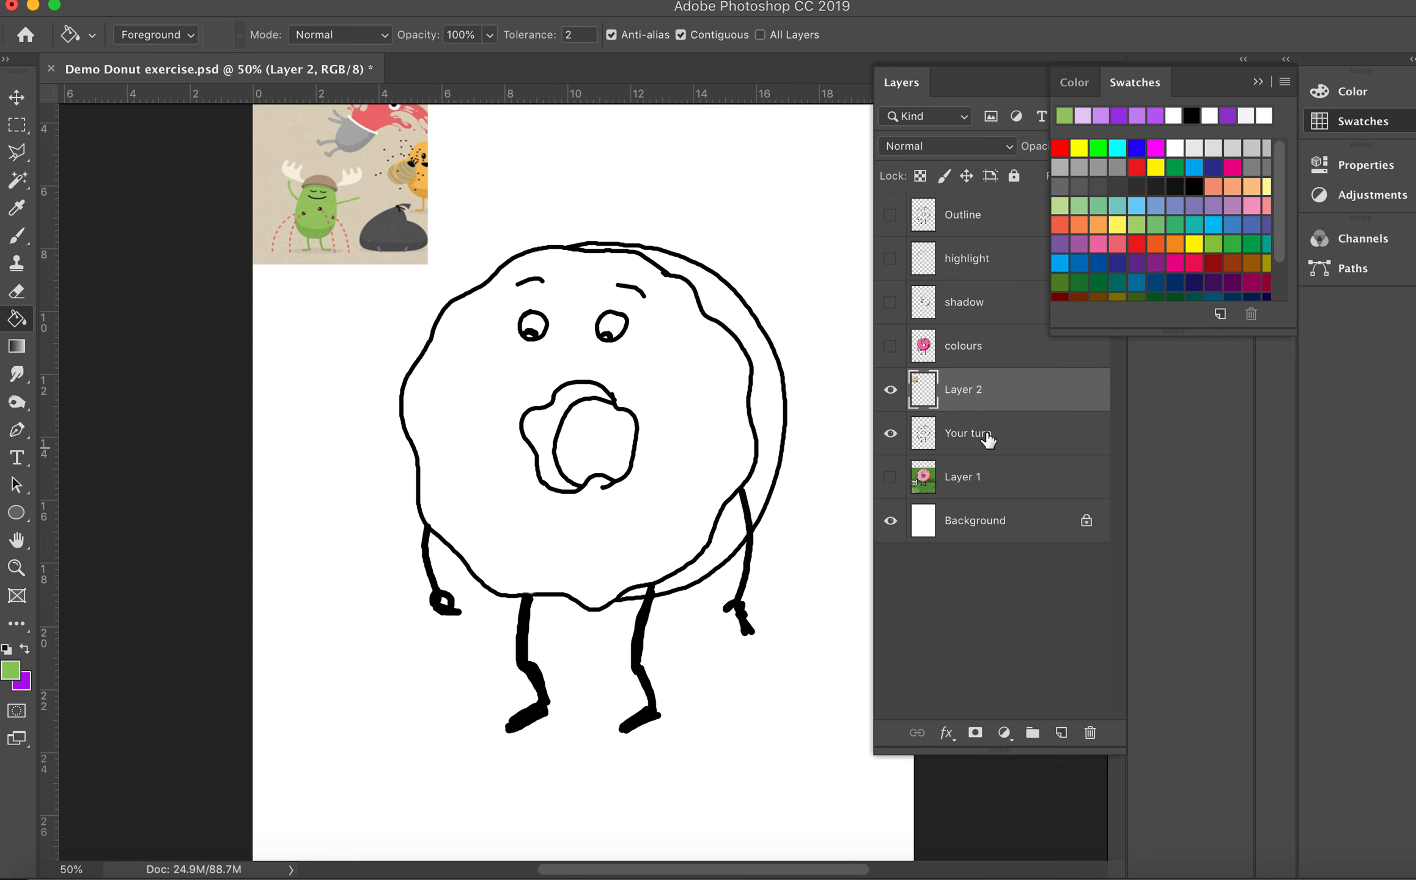
Rename the pasted image's layer, Layer 2, to "Colour Palette"
left_click(981, 438)
double_click(961, 390)
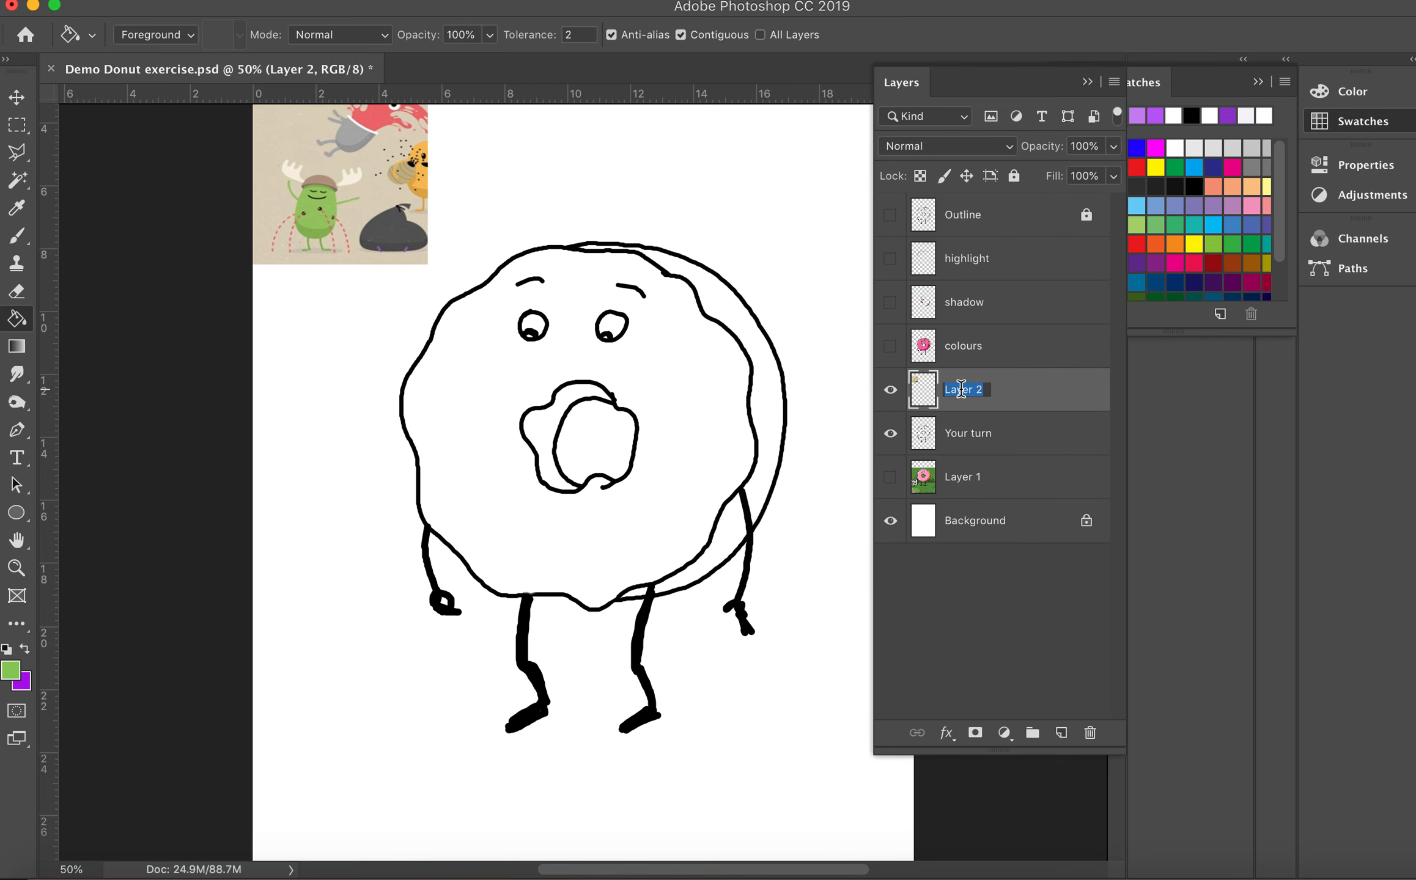
type("Colour Palette")
Fill the donut's icing with the sampled light green on the "Your turn" layer
left_click(963, 449)
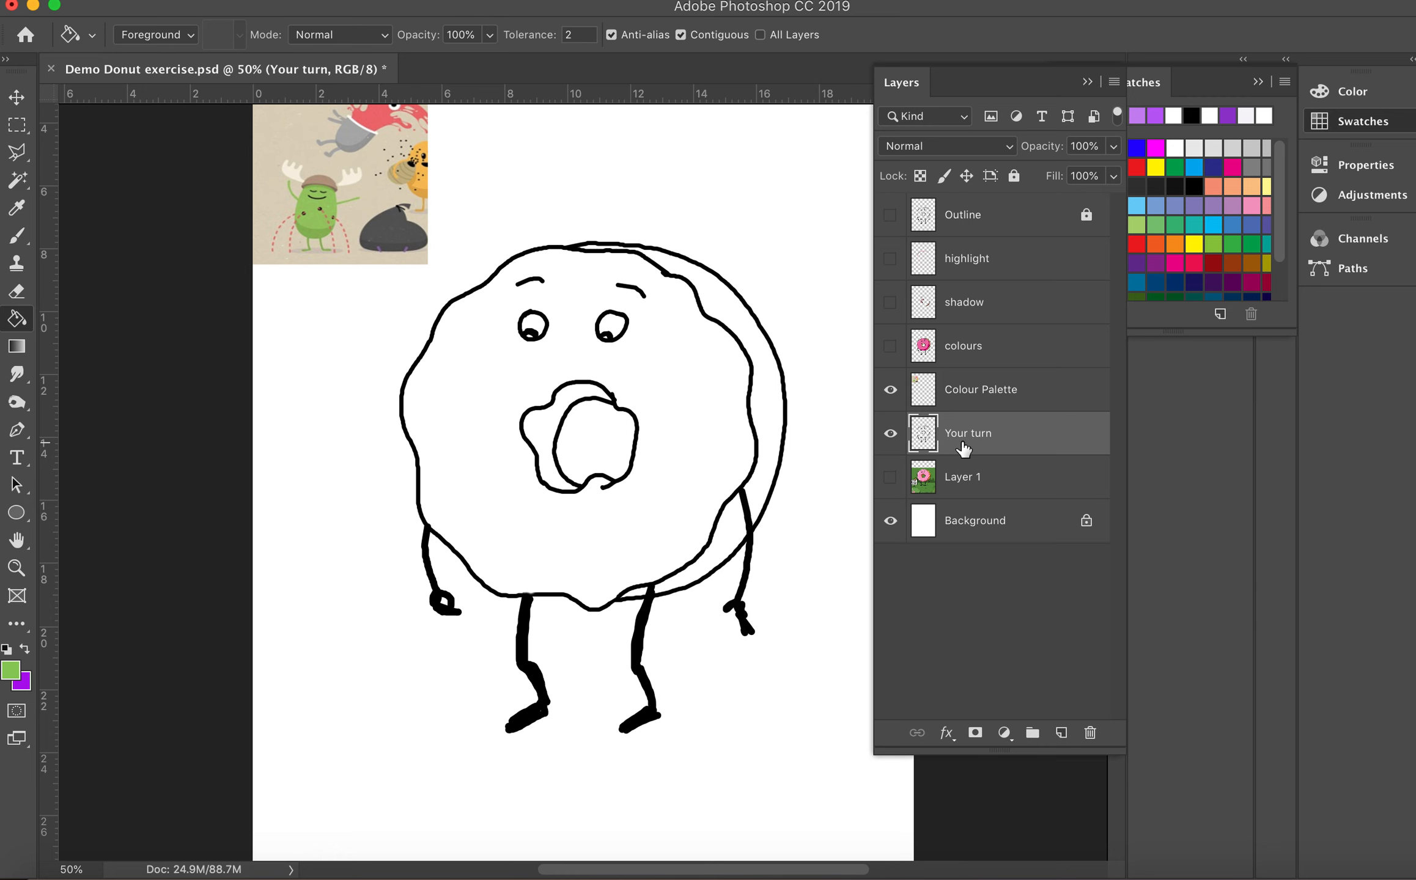
left_click(700, 402)
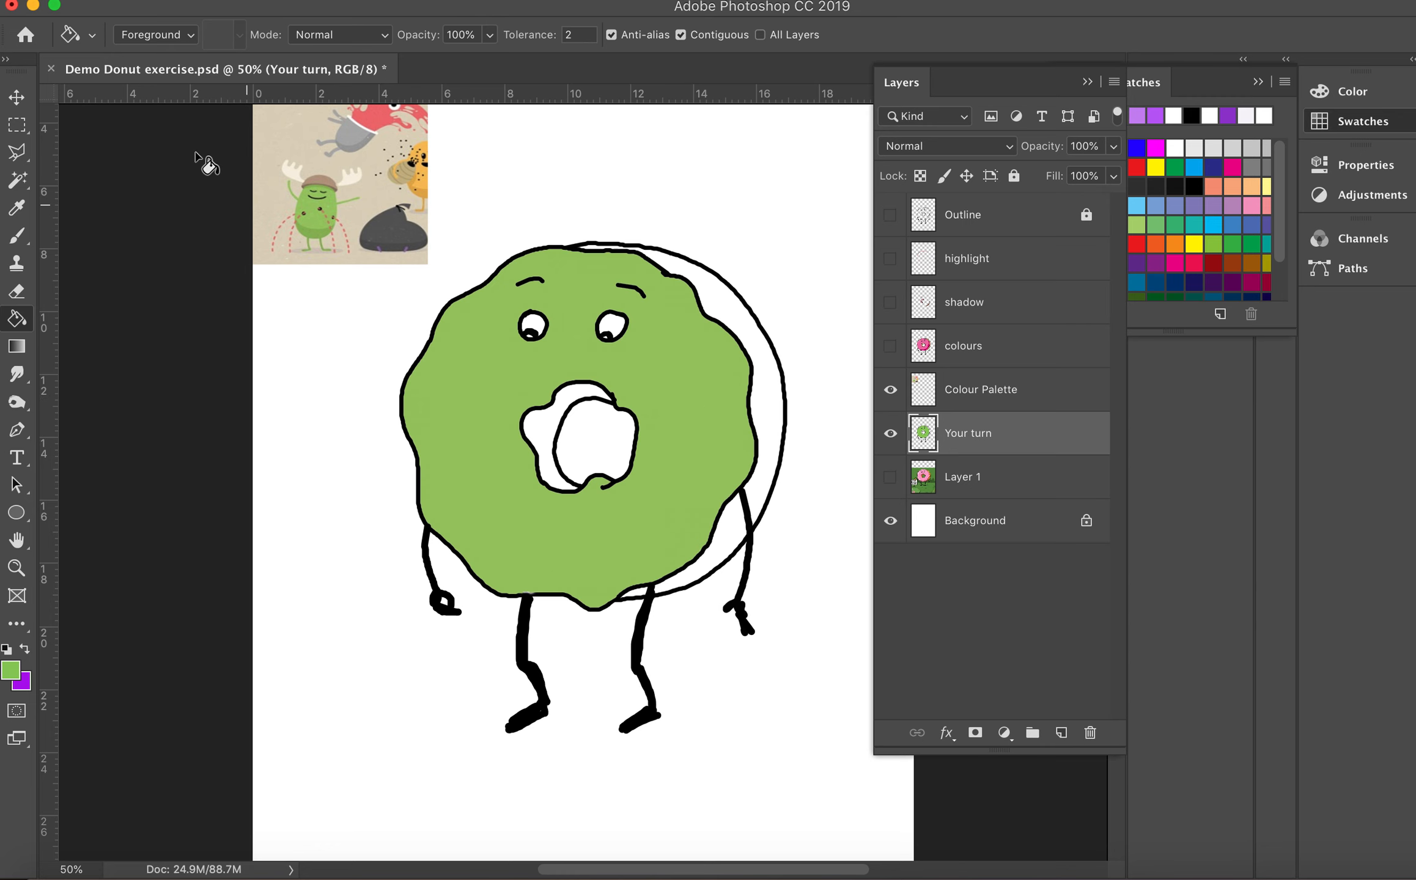
Sample the brown of the bean character's hat and fill the donut's outer dough sections and the hole's inner rim with it
key("i")
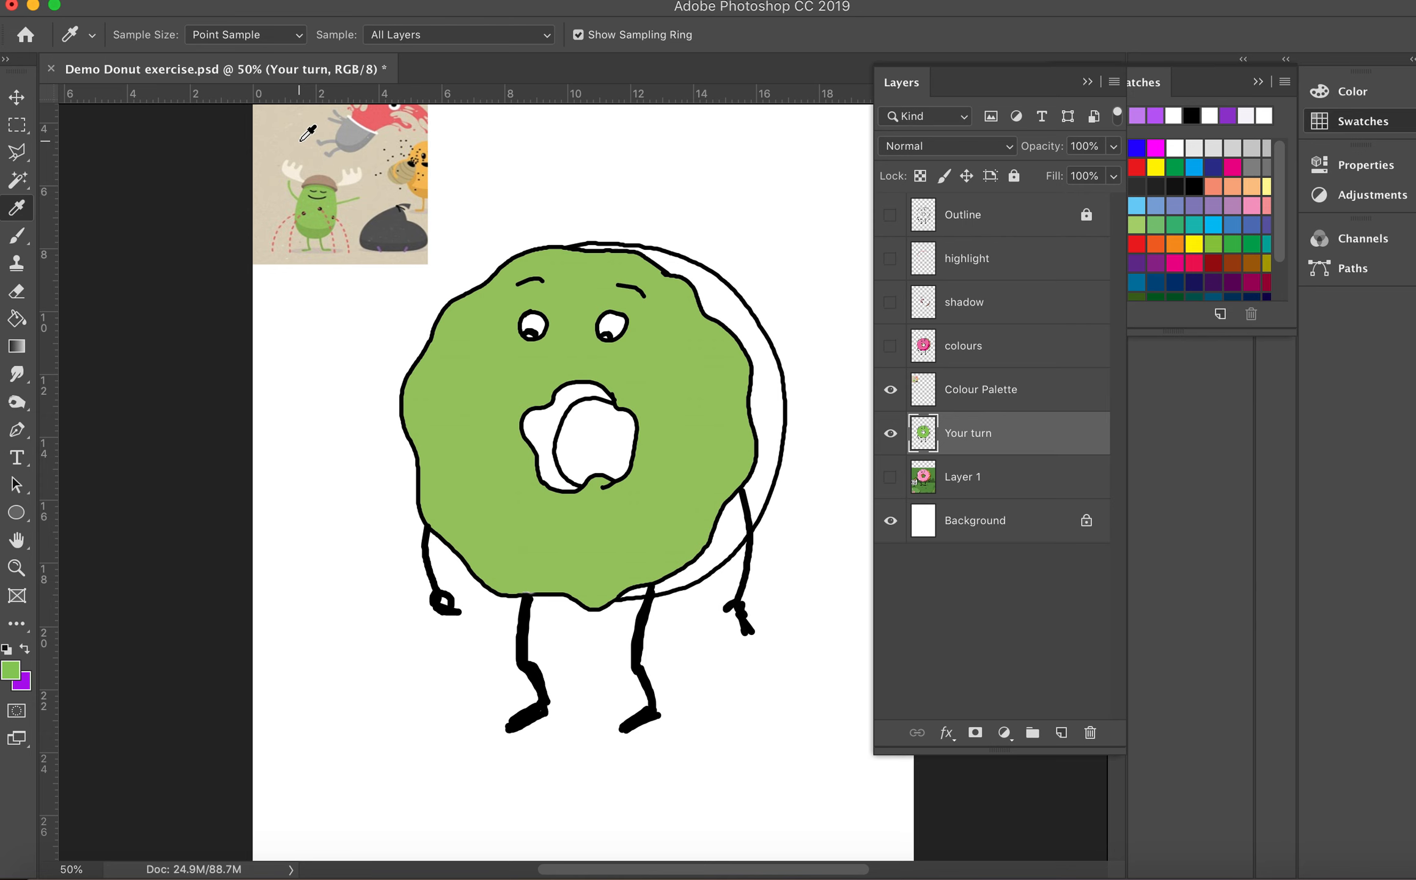
left_click(331, 185)
left_click(316, 182)
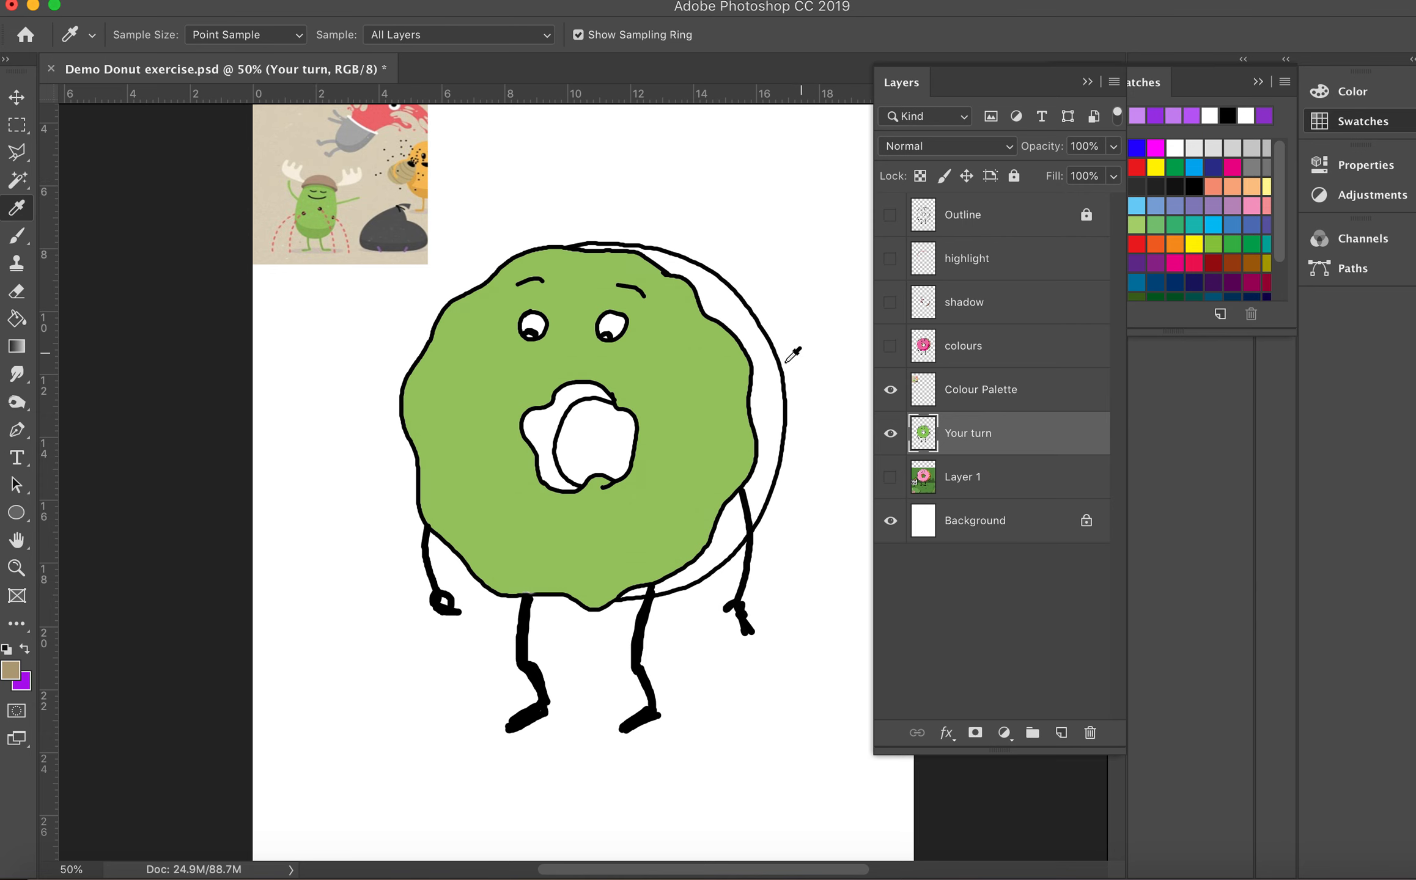
key("g")
left_click(771, 386)
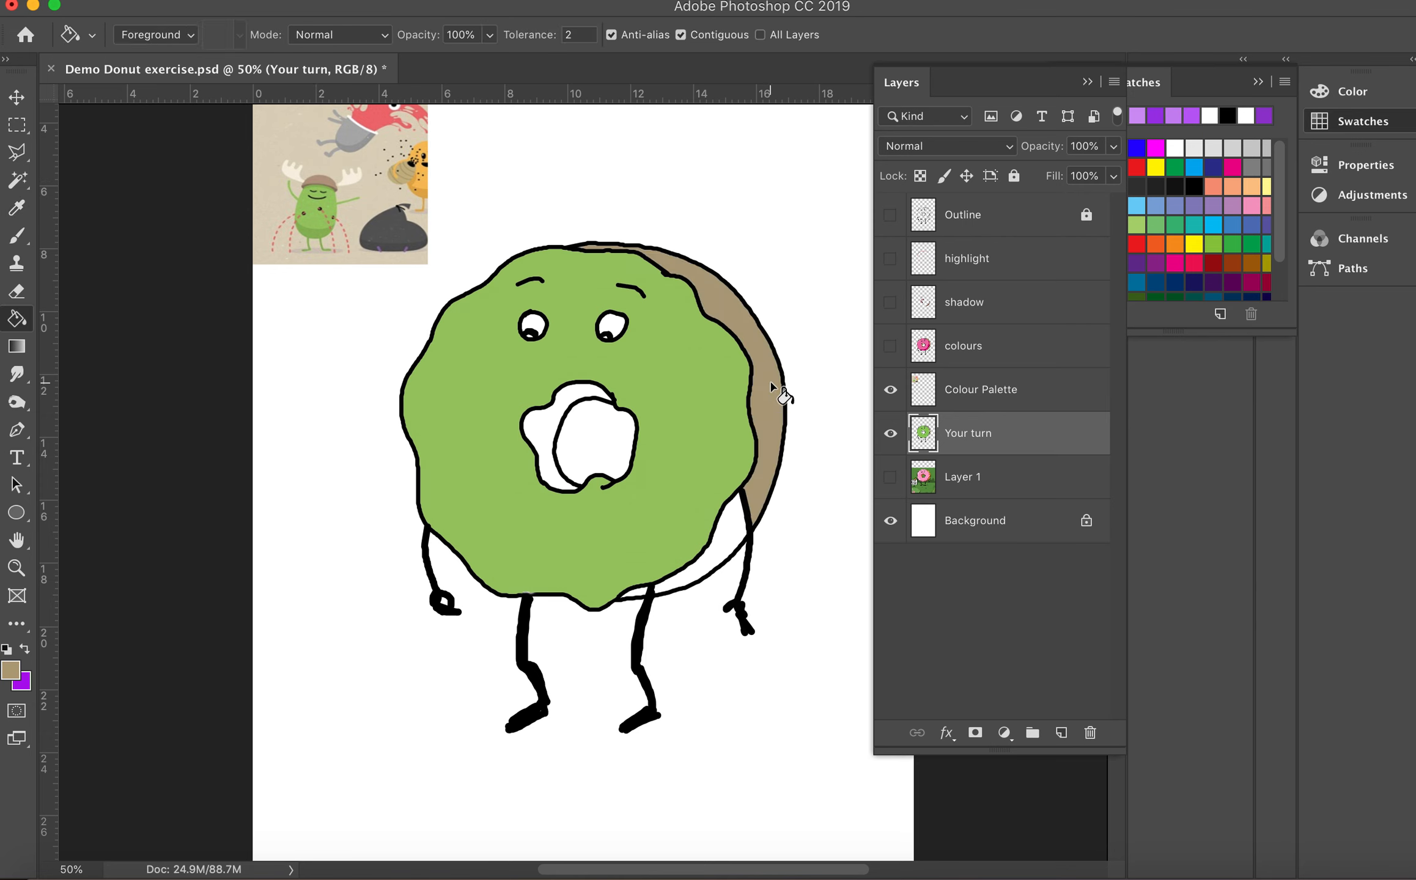
left_click(735, 543)
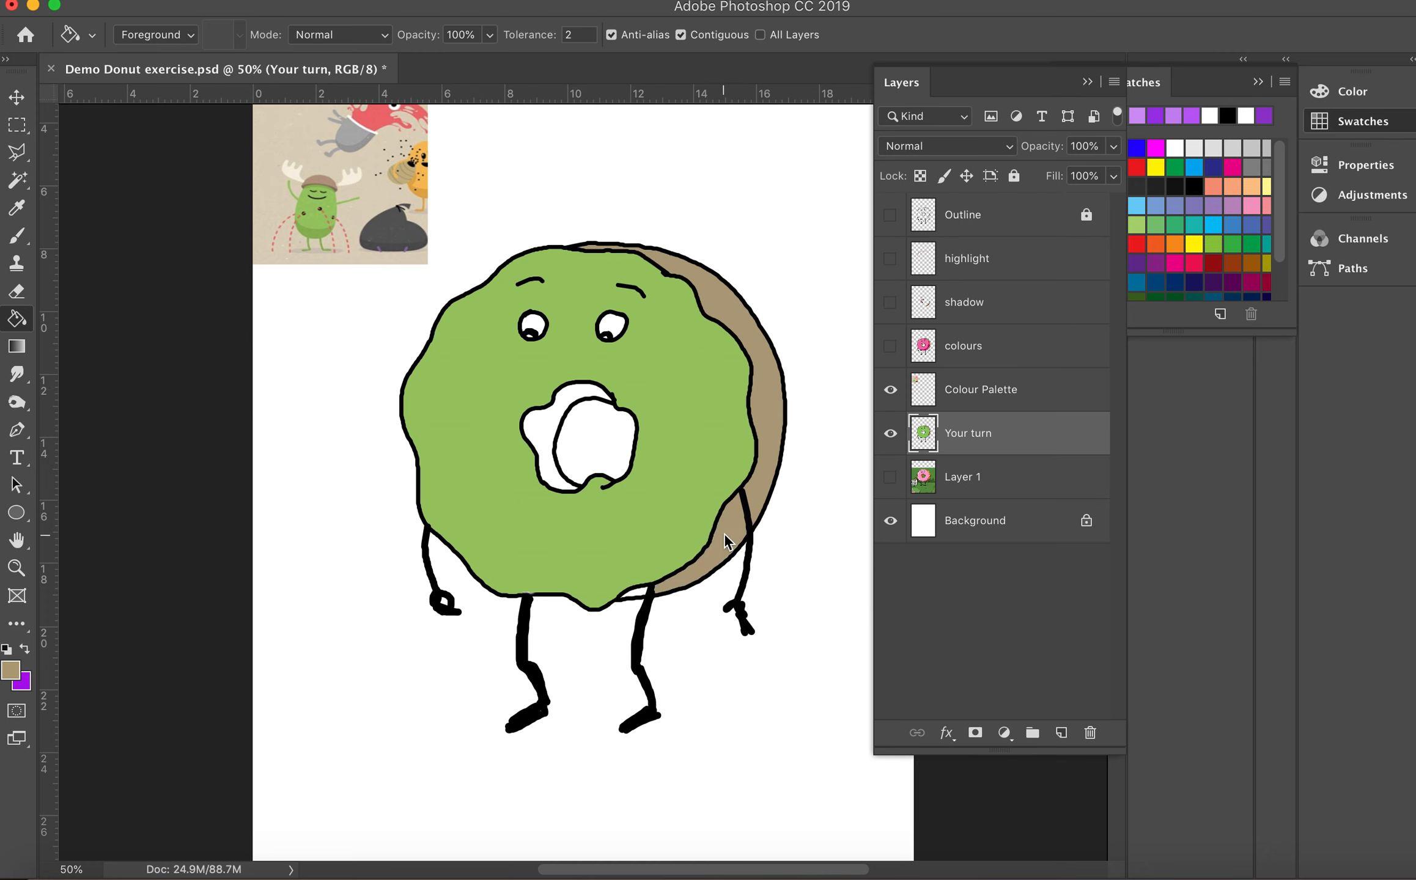
left_click(636, 598)
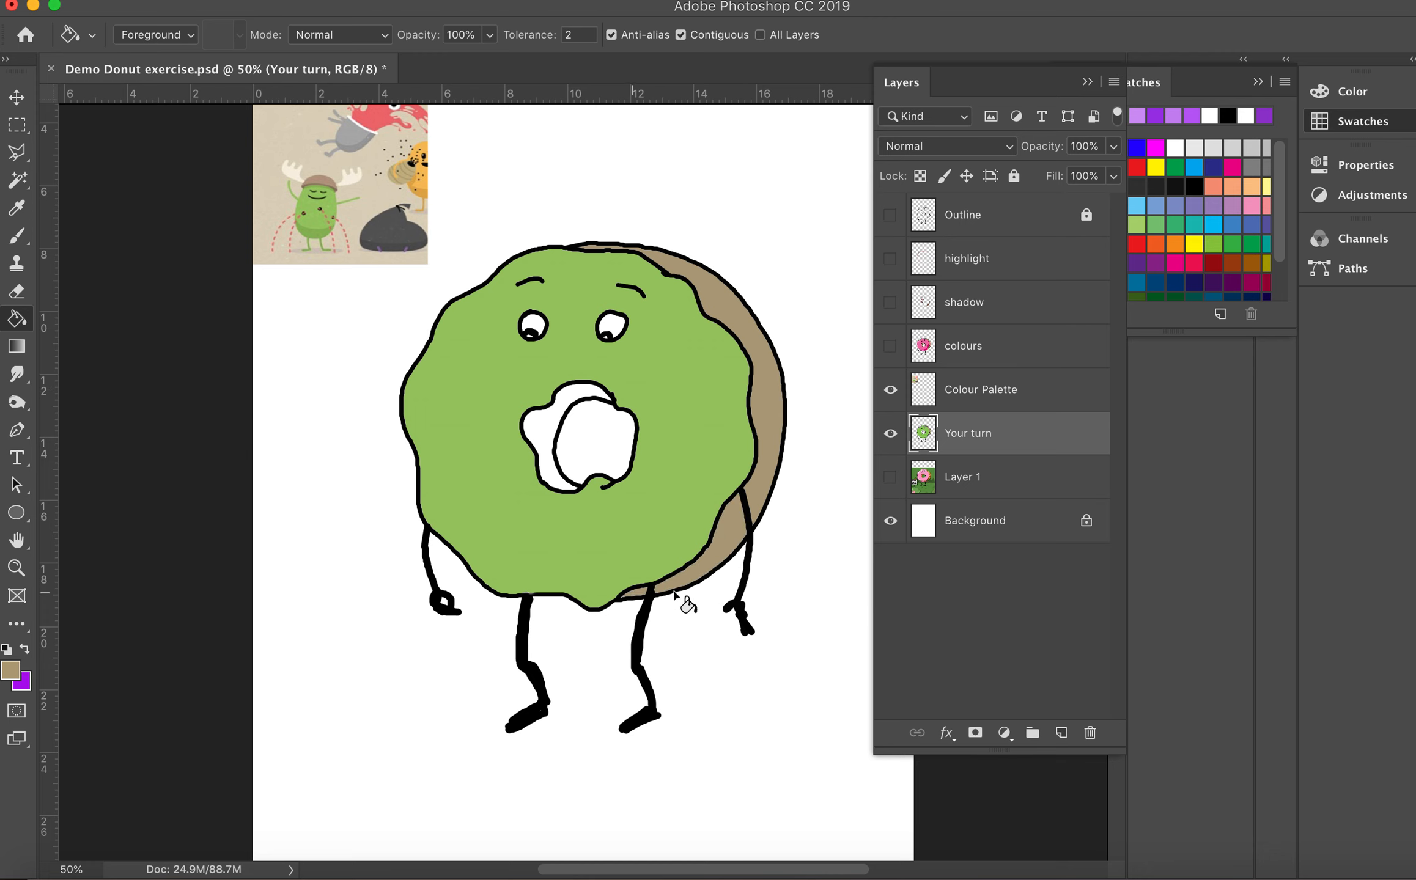
left_click(541, 428)
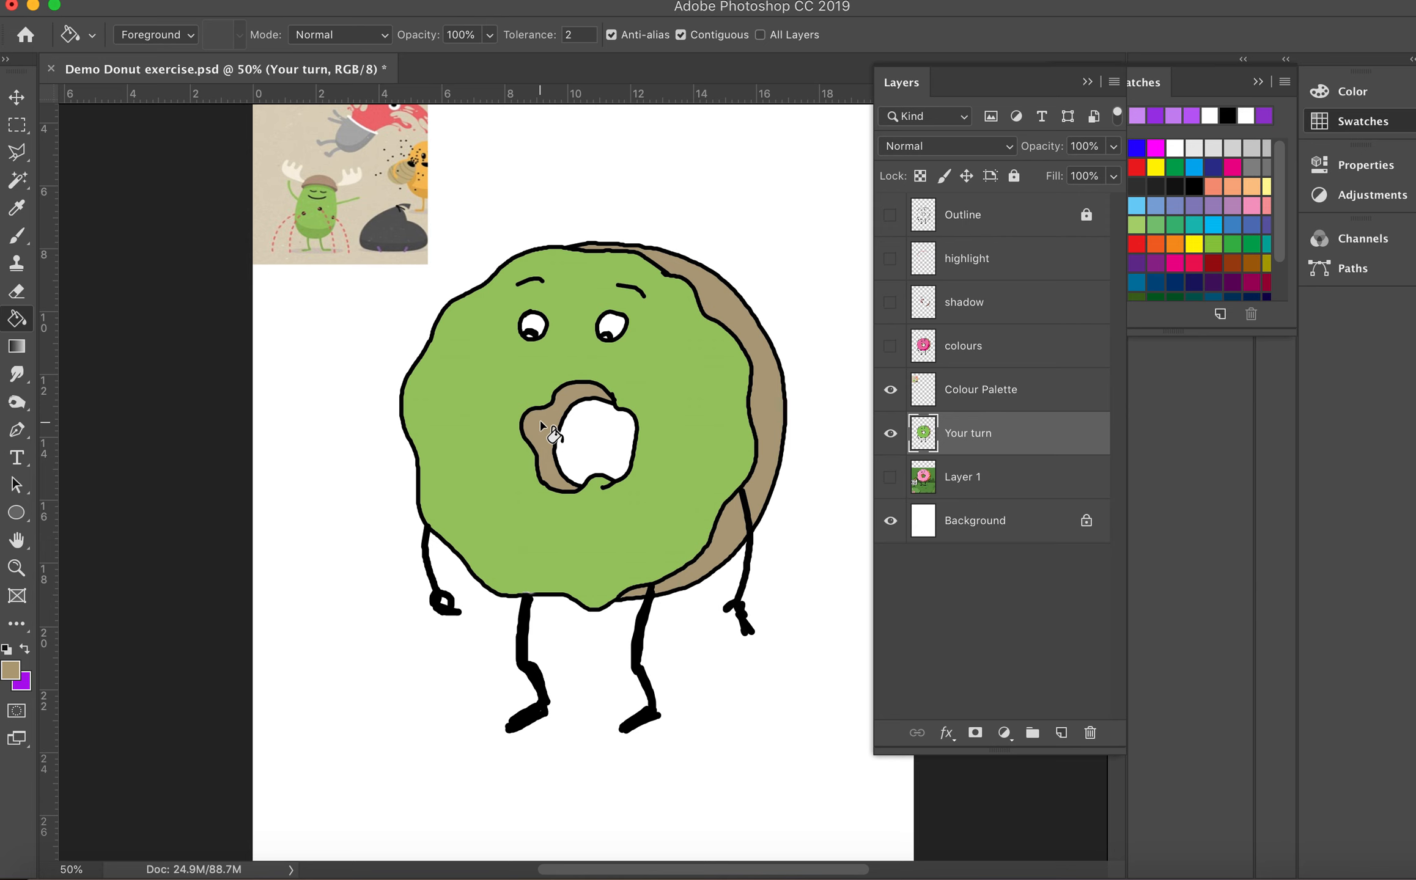
Sample the darker green of the bean character's lower body as foreground and select the green icing with the Magic Wand
key("i")
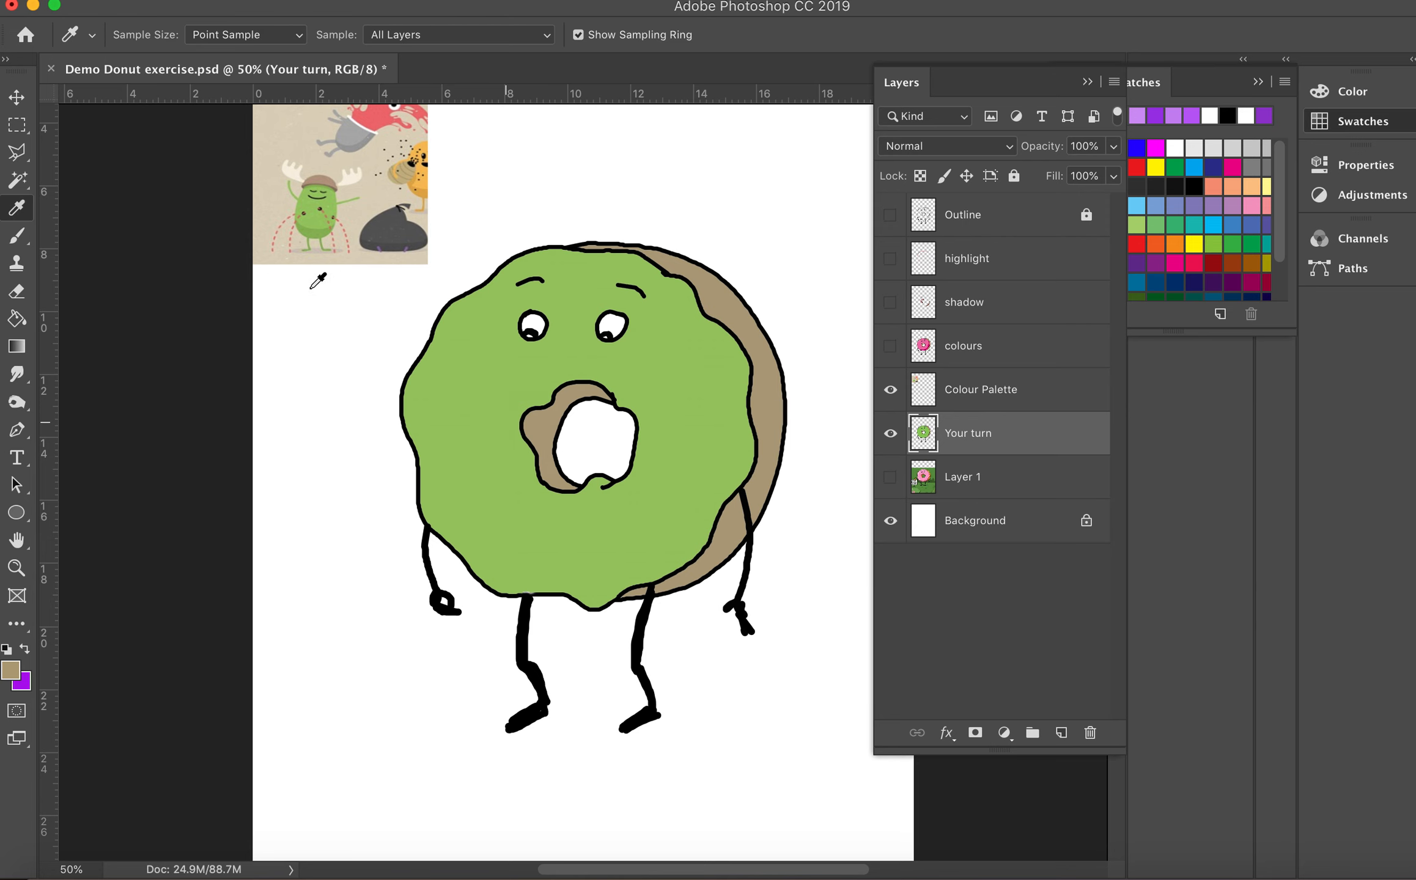
left_click(316, 233)
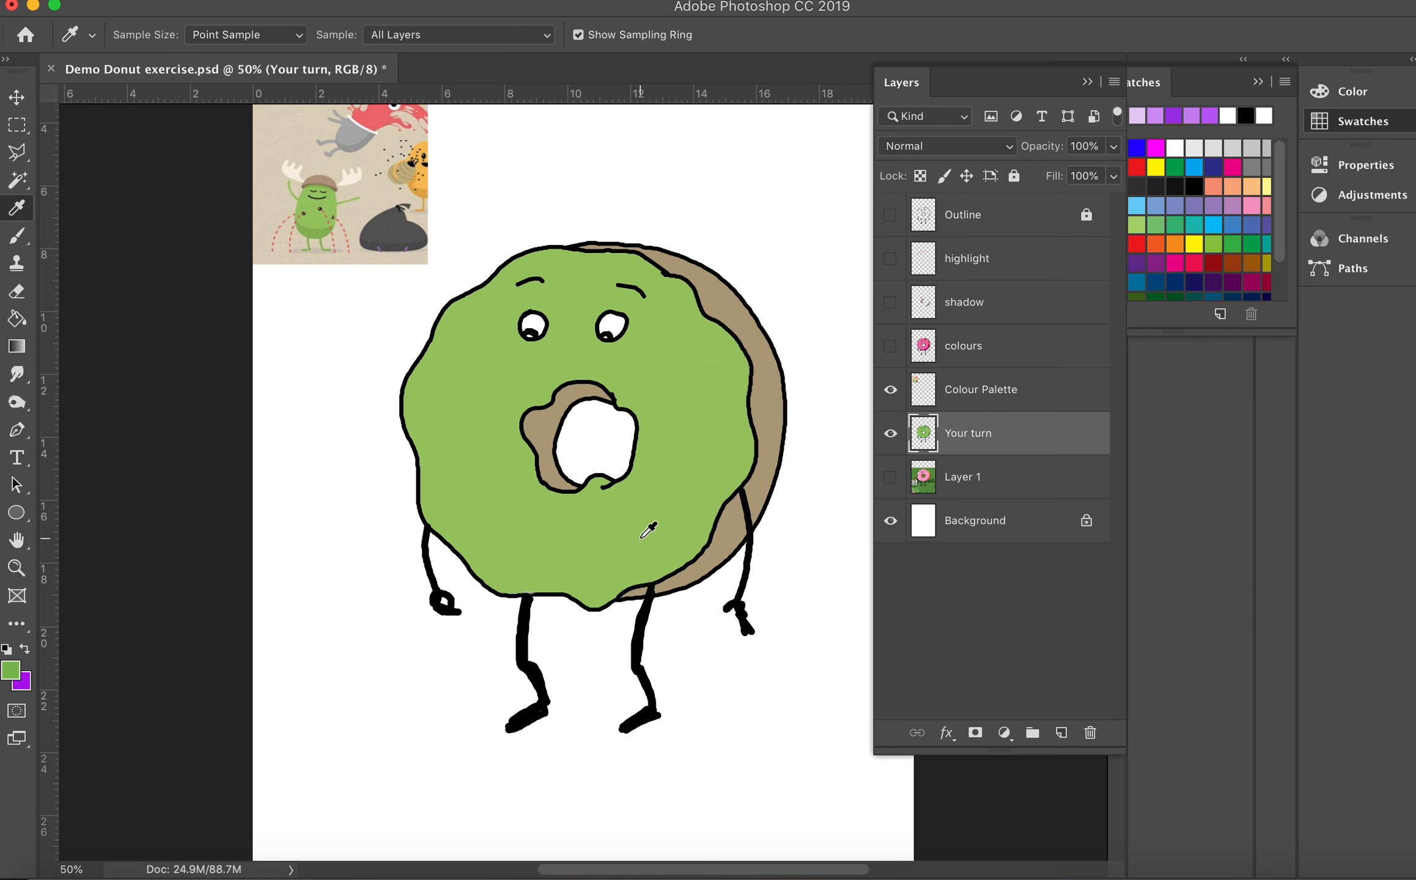
key("w")
left_click(697, 458)
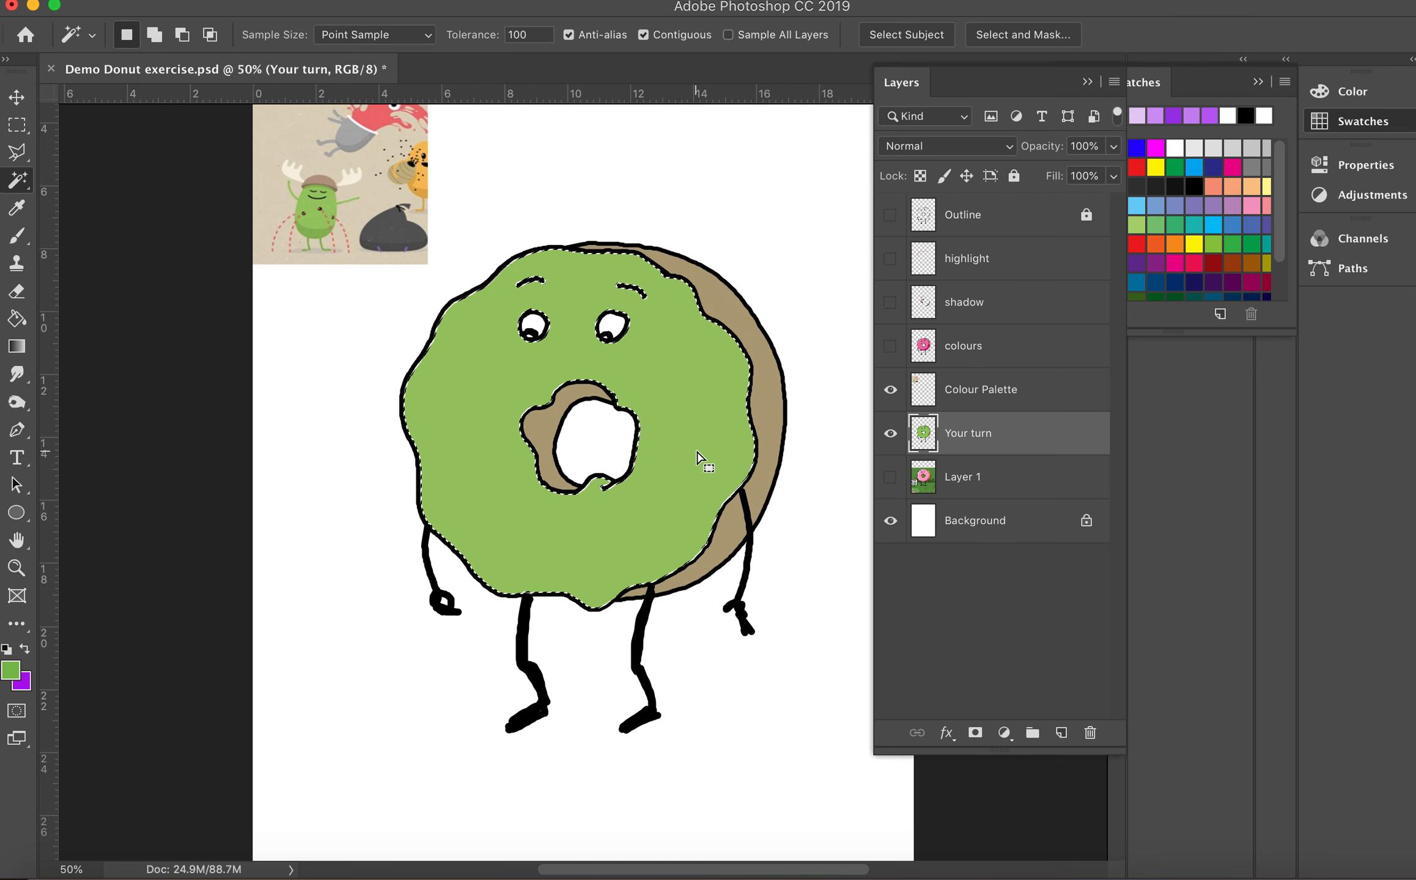
Activate the Brush tool, collapse the layer list, and display the brush presets in an enlarged view
key("b")
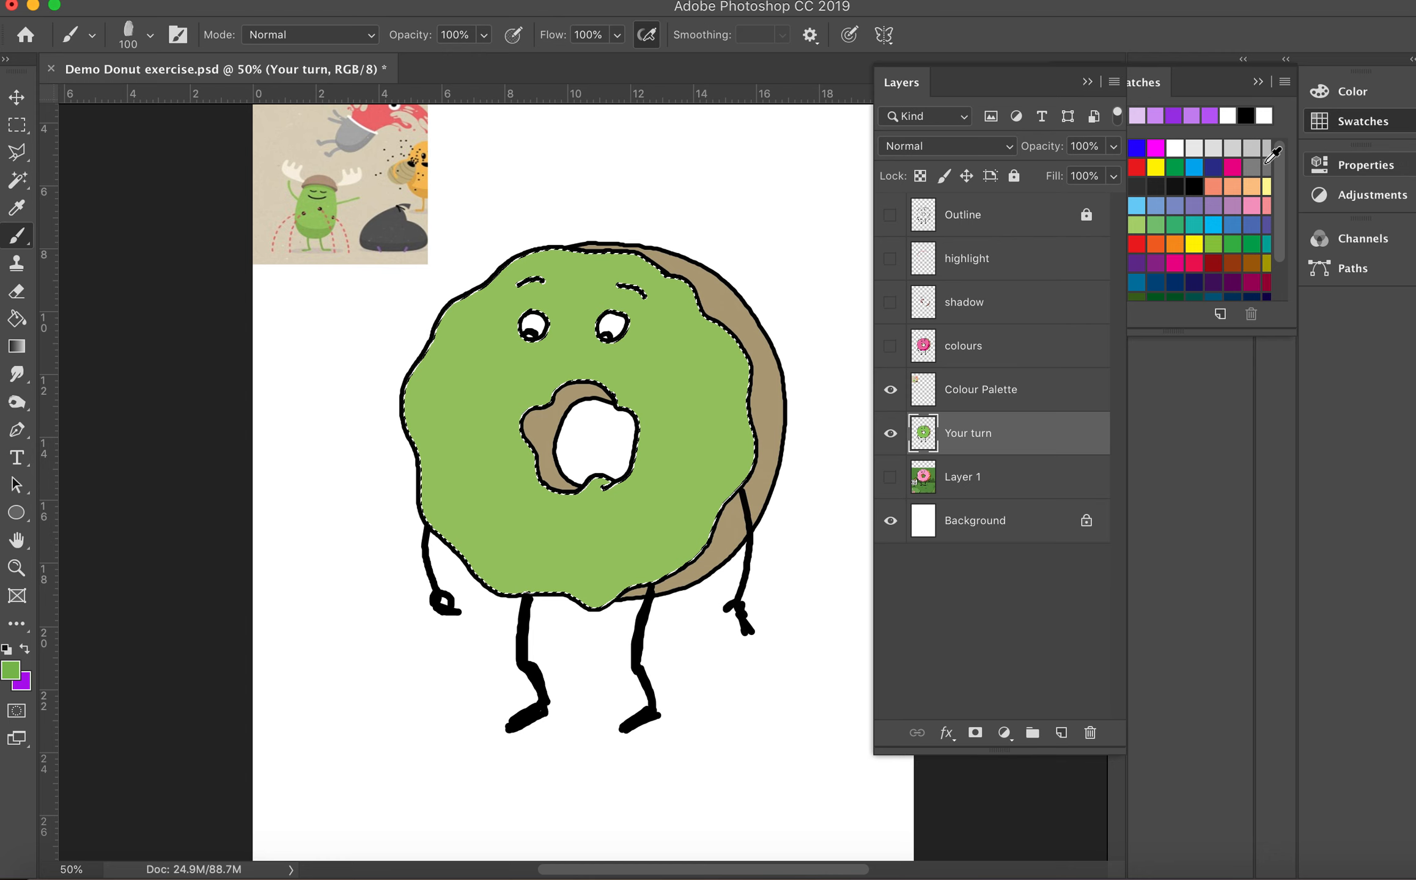
left_click(1088, 81)
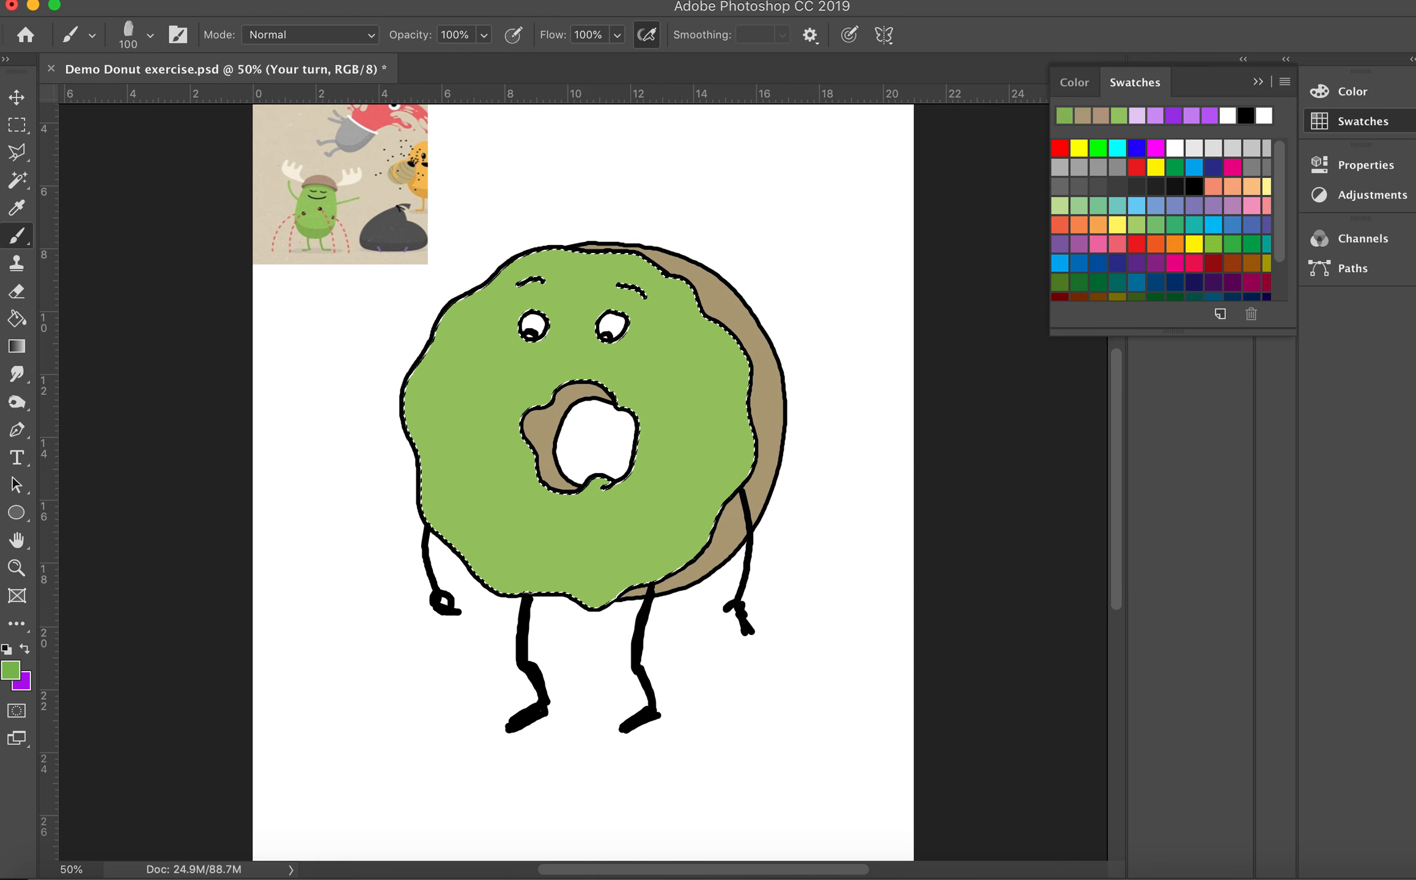
left_click(669, 0)
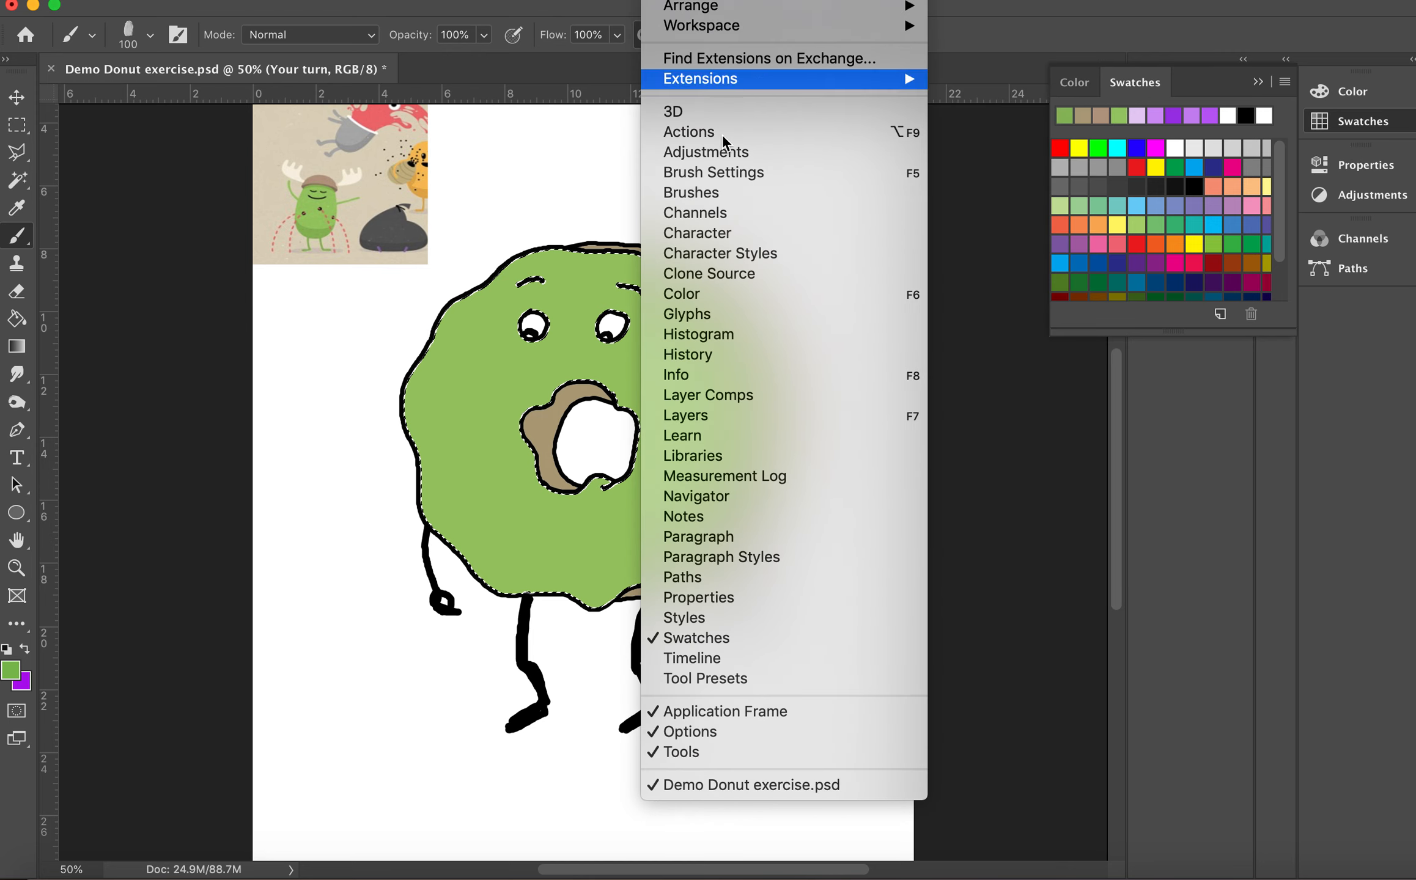
left_click(699, 194)
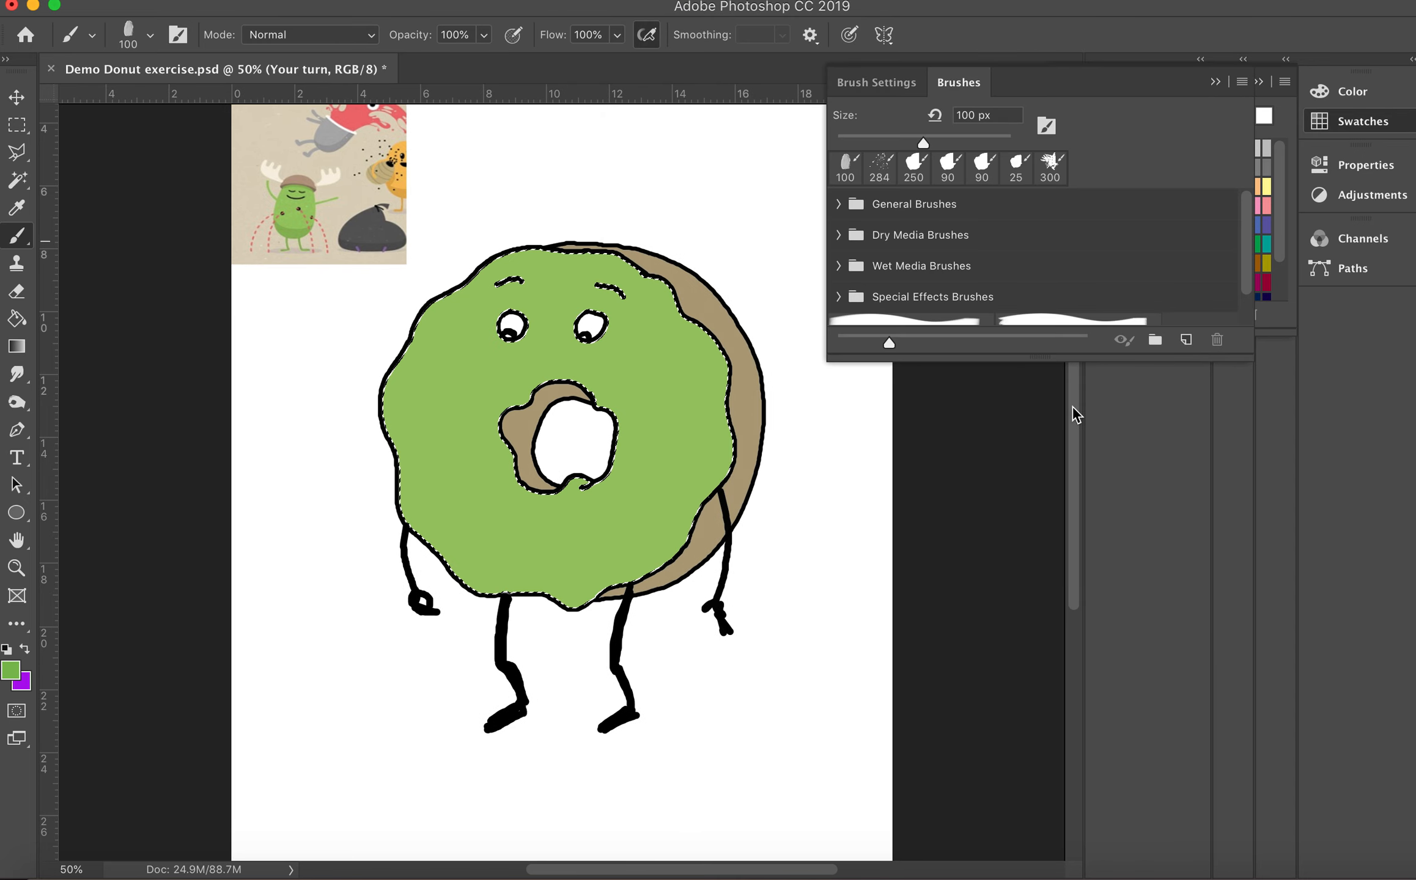
left_click_drag(1043, 360, 1031, 626)
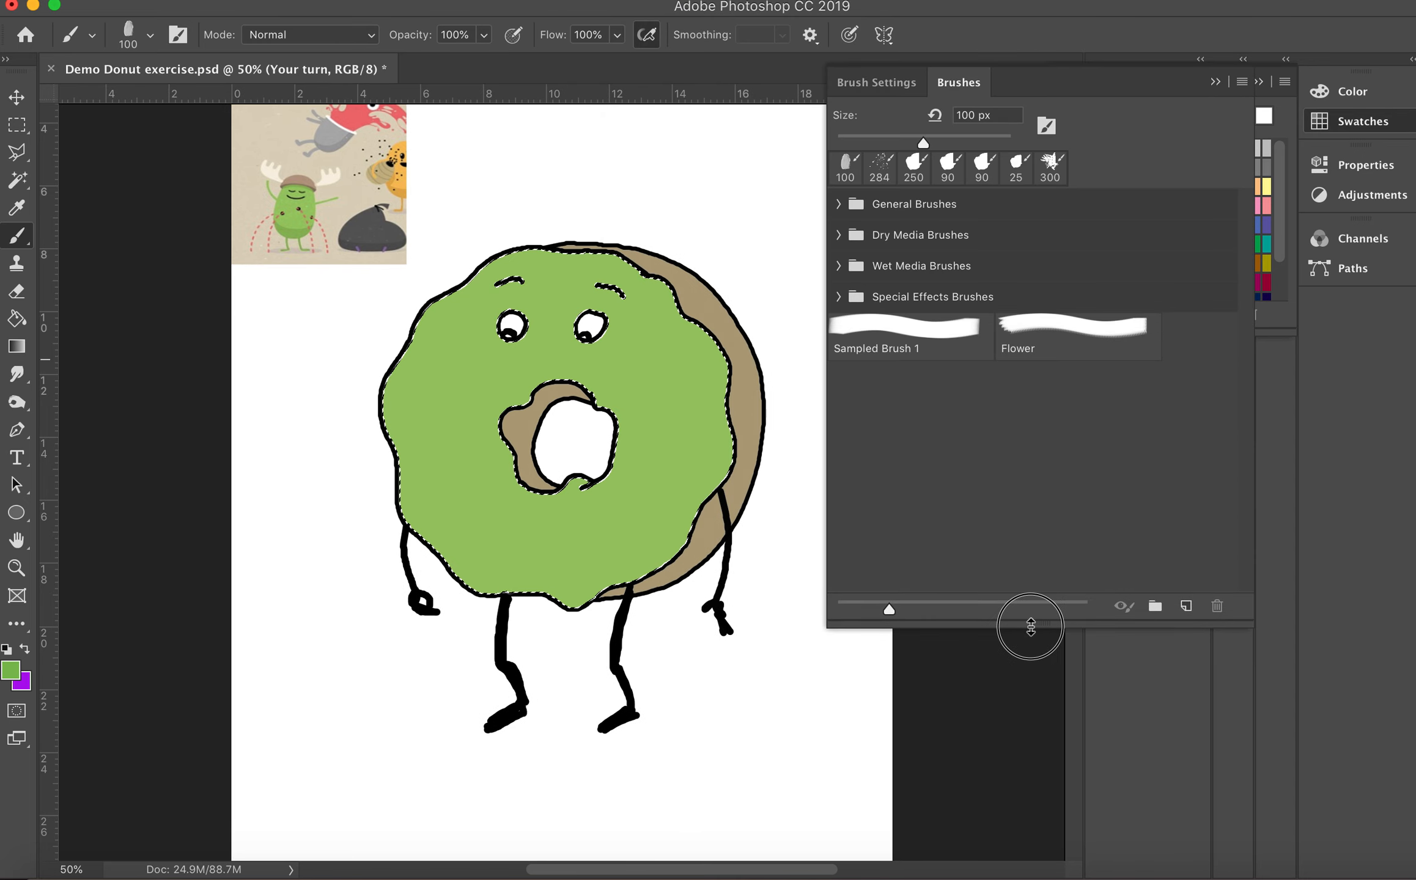
Examine the General Brushes presets and the current brush's Shape Dynamics settings
left_click(882, 84)
left_click(956, 84)
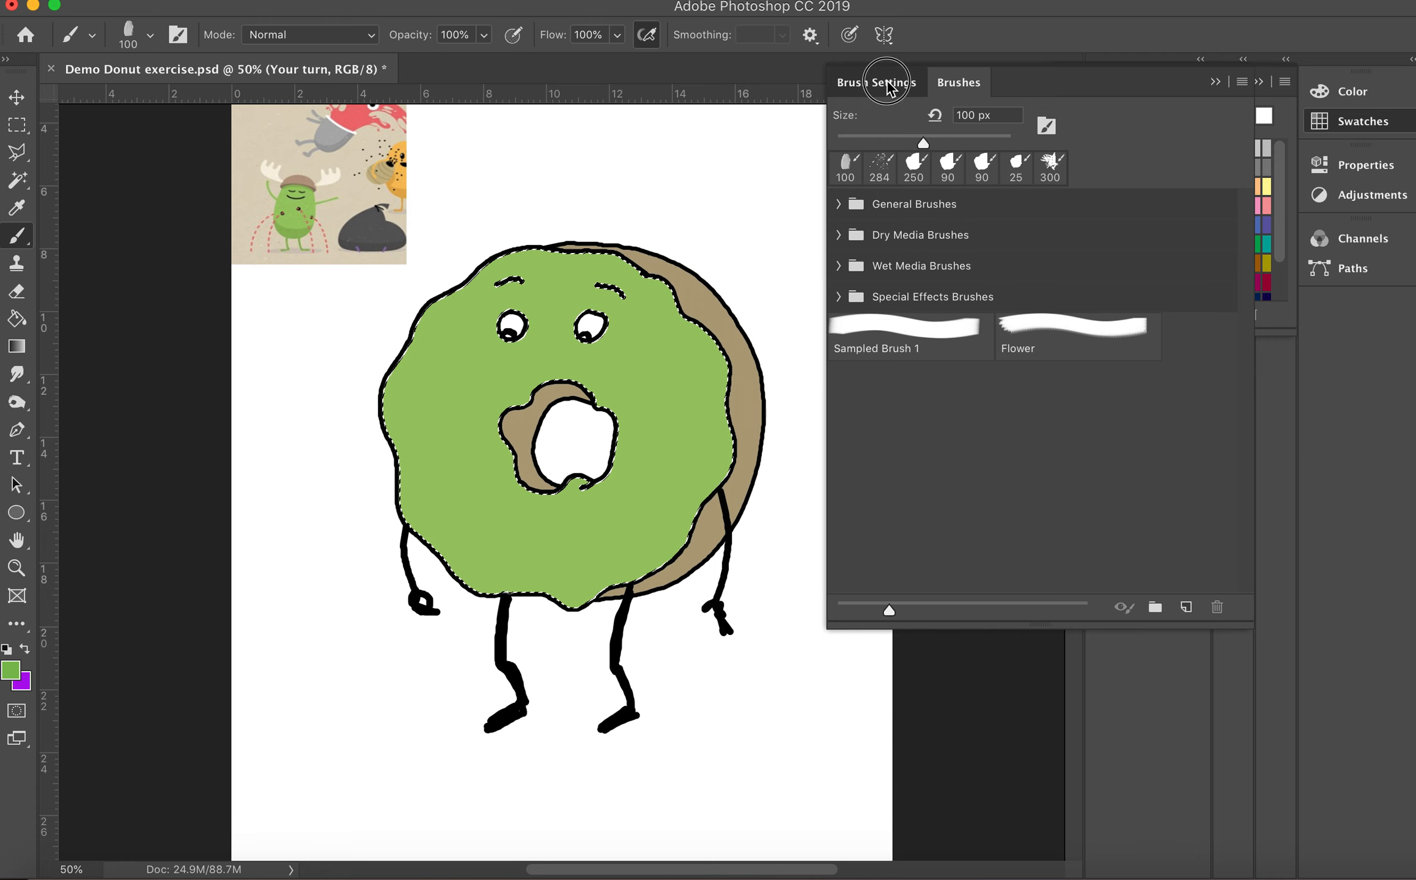
left_click(886, 82)
left_click(951, 82)
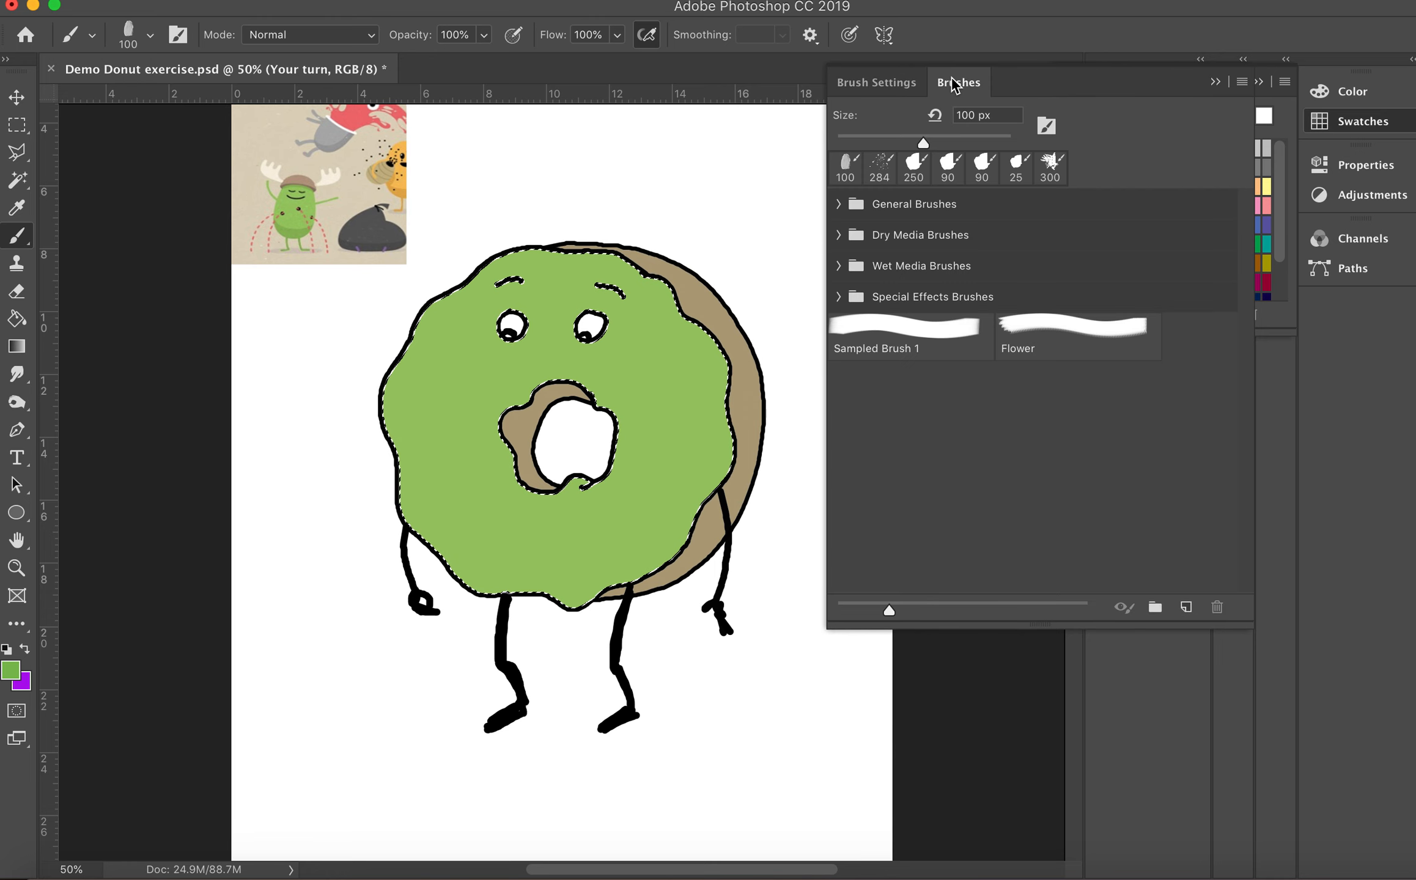
left_click(886, 82)
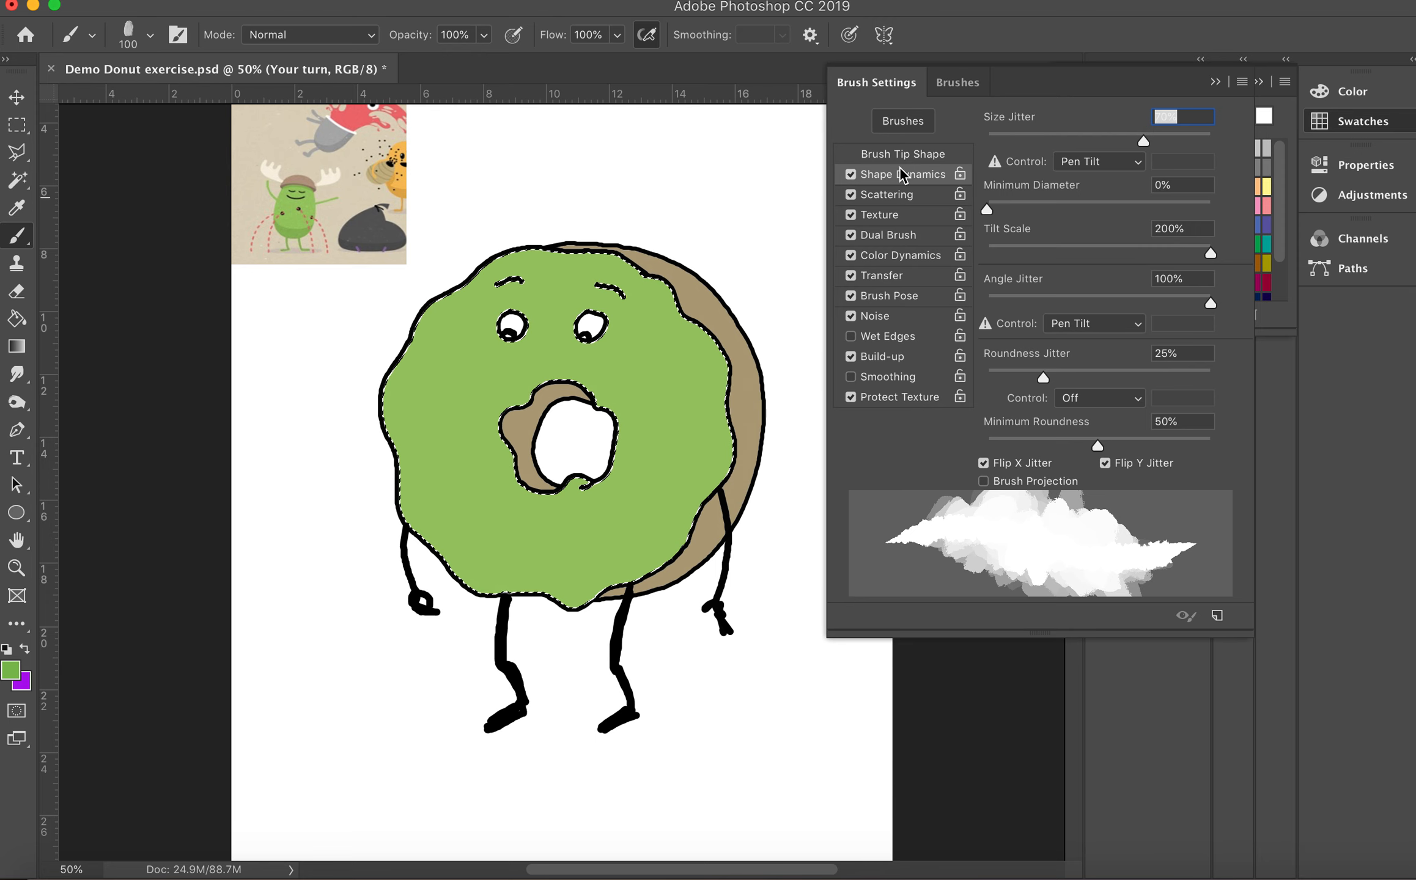
left_click(953, 83)
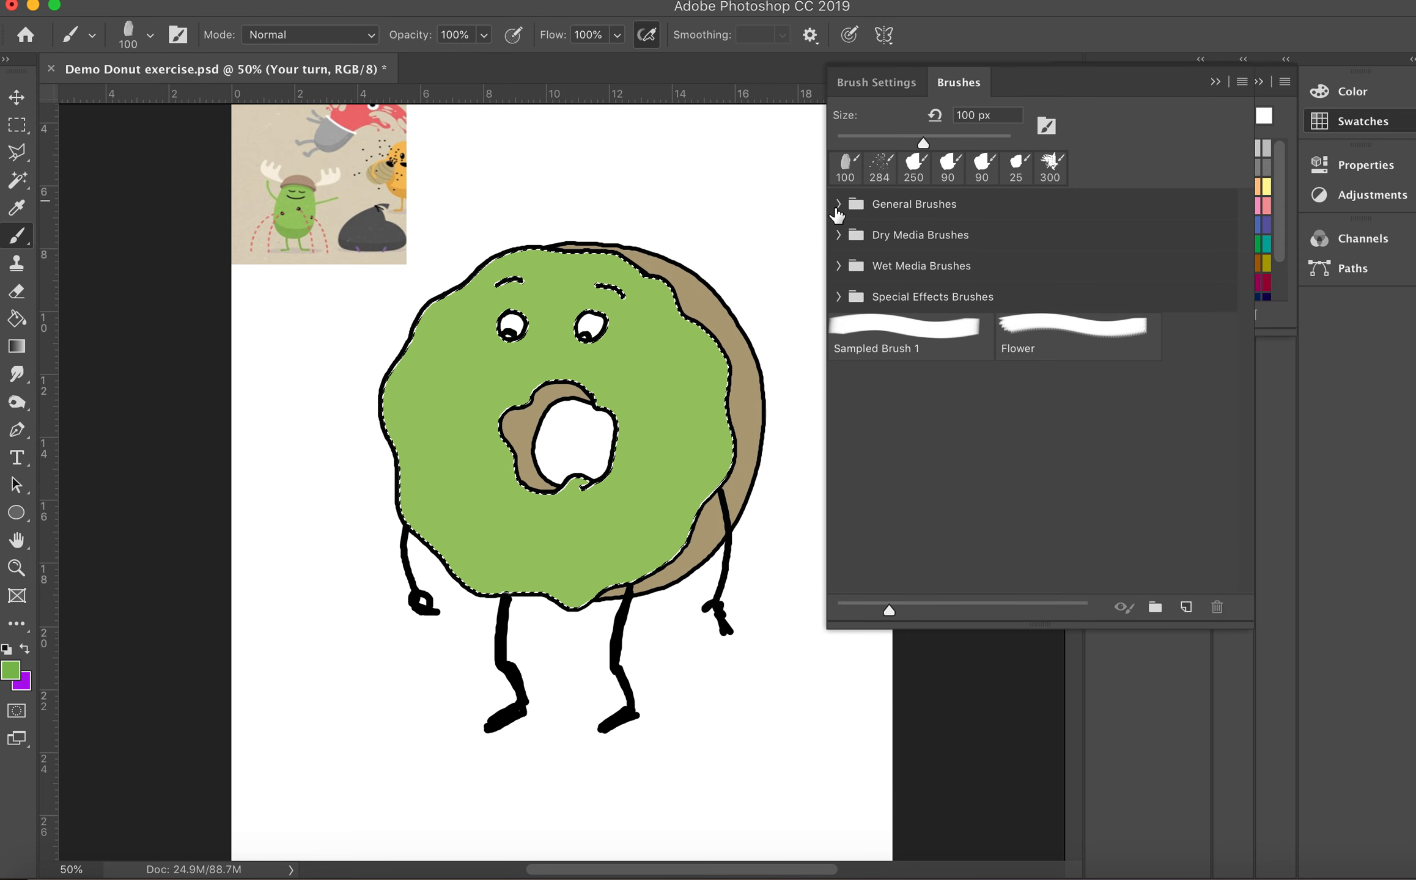
left_click(837, 205)
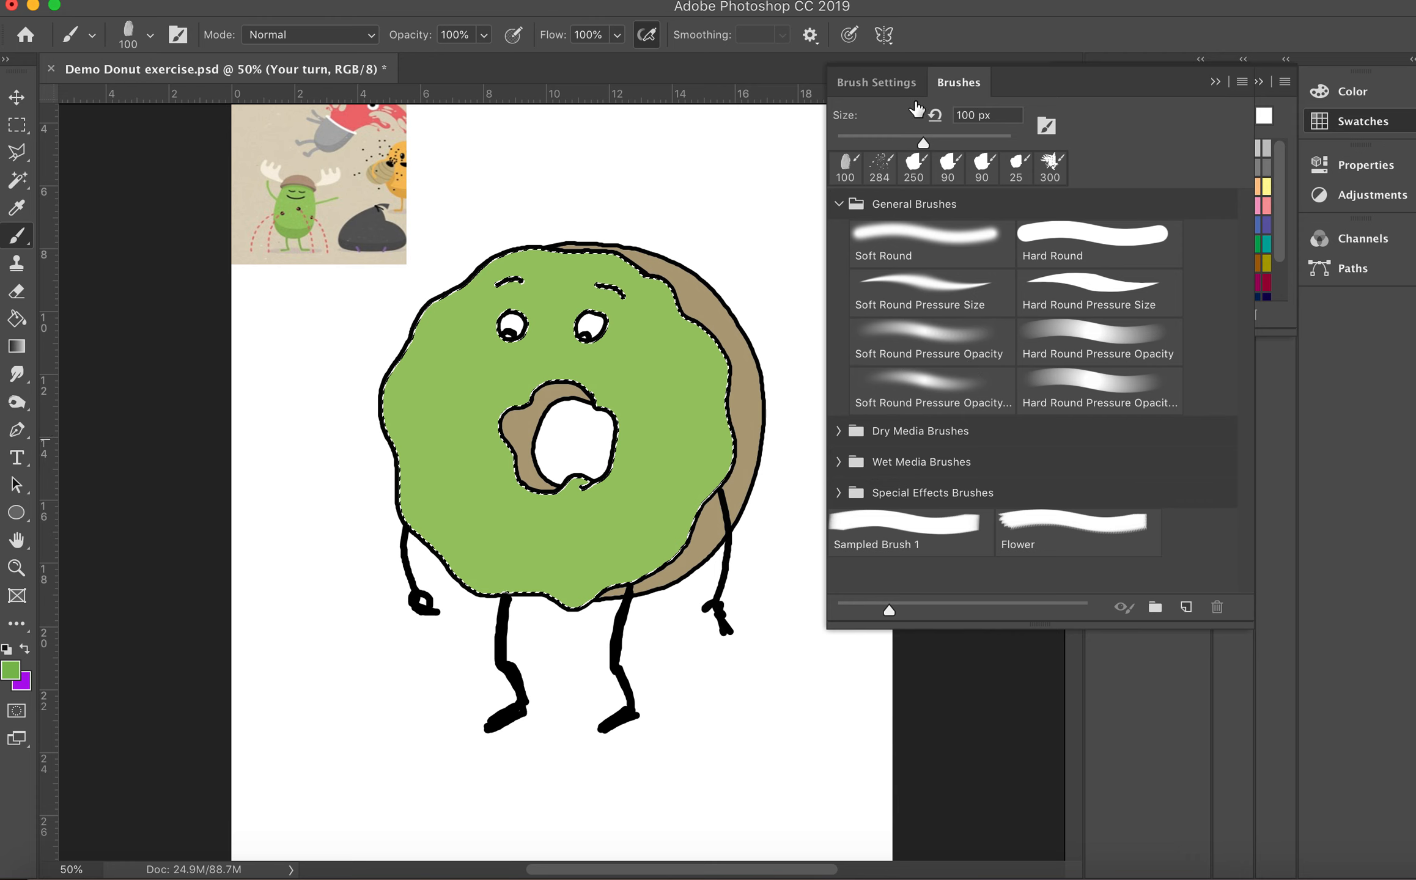
left_click(891, 82)
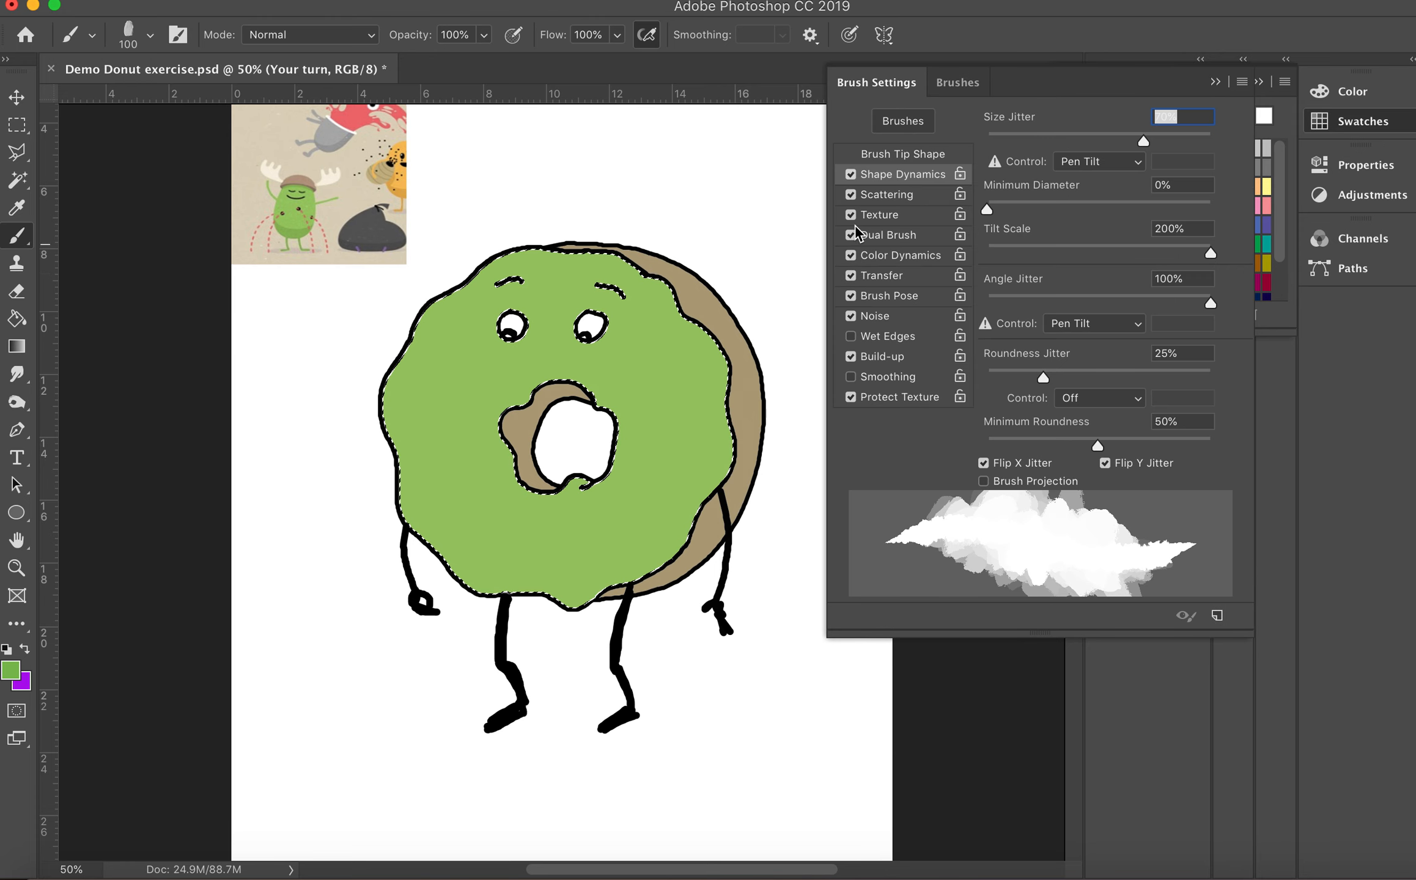
Choose the second Soft Round Pressure Opacity preset from the General Brushes at 29% opacity and 58% flow, and collapse the brush settings
left_click(955, 85)
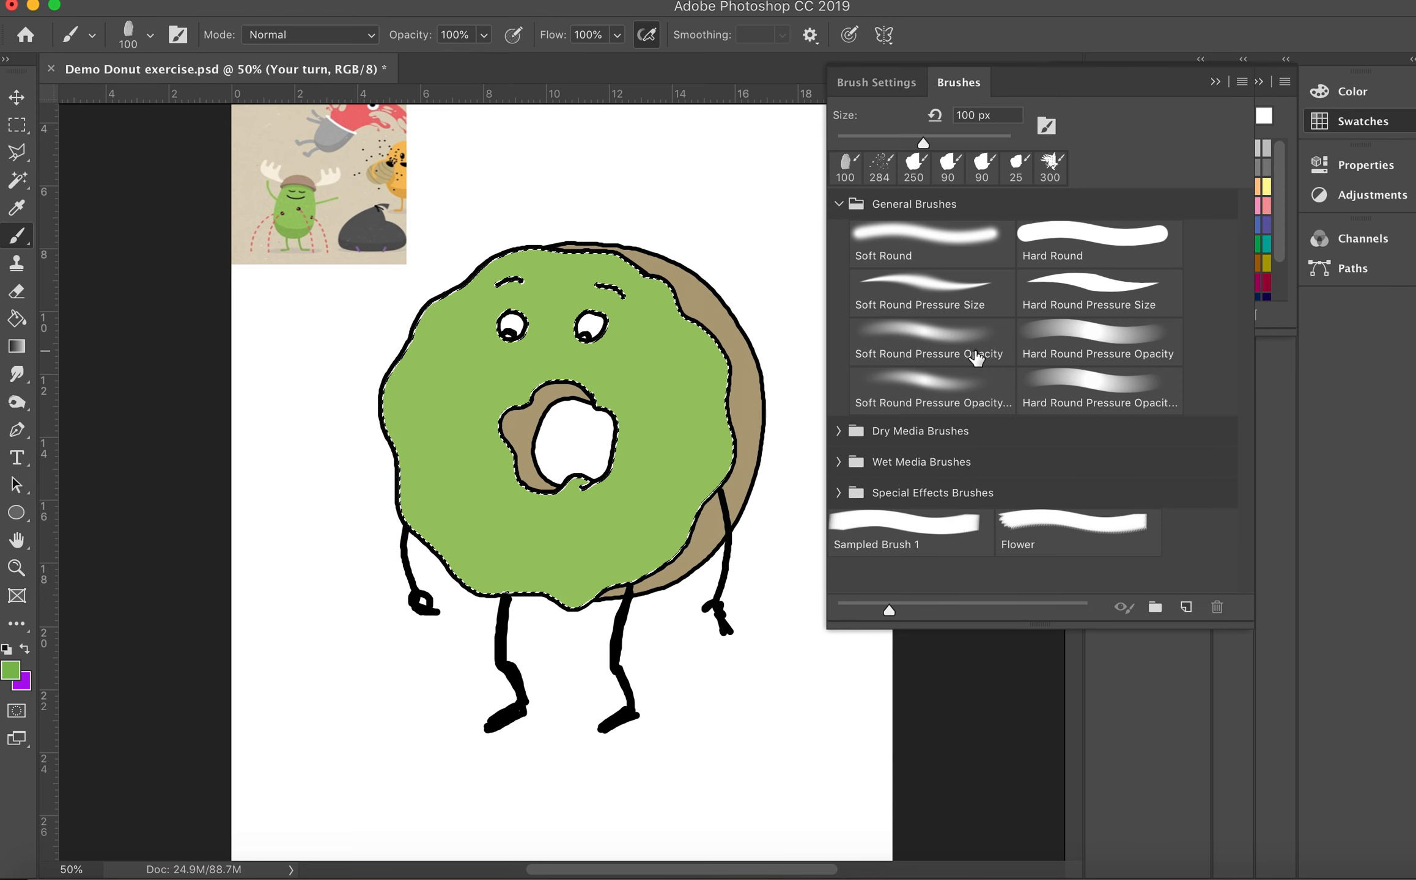
left_click(923, 396)
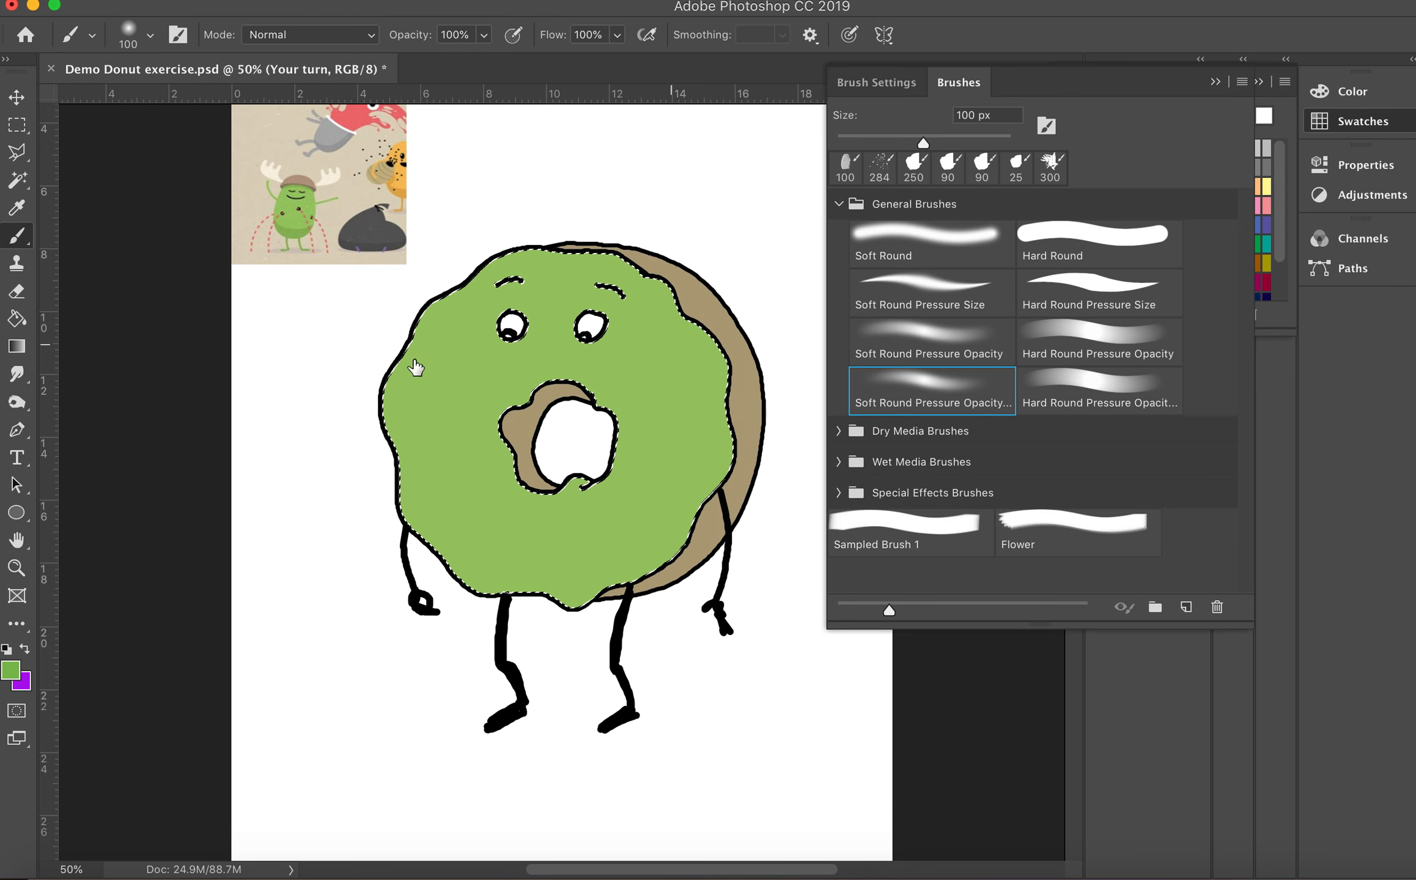
left_click(484, 36)
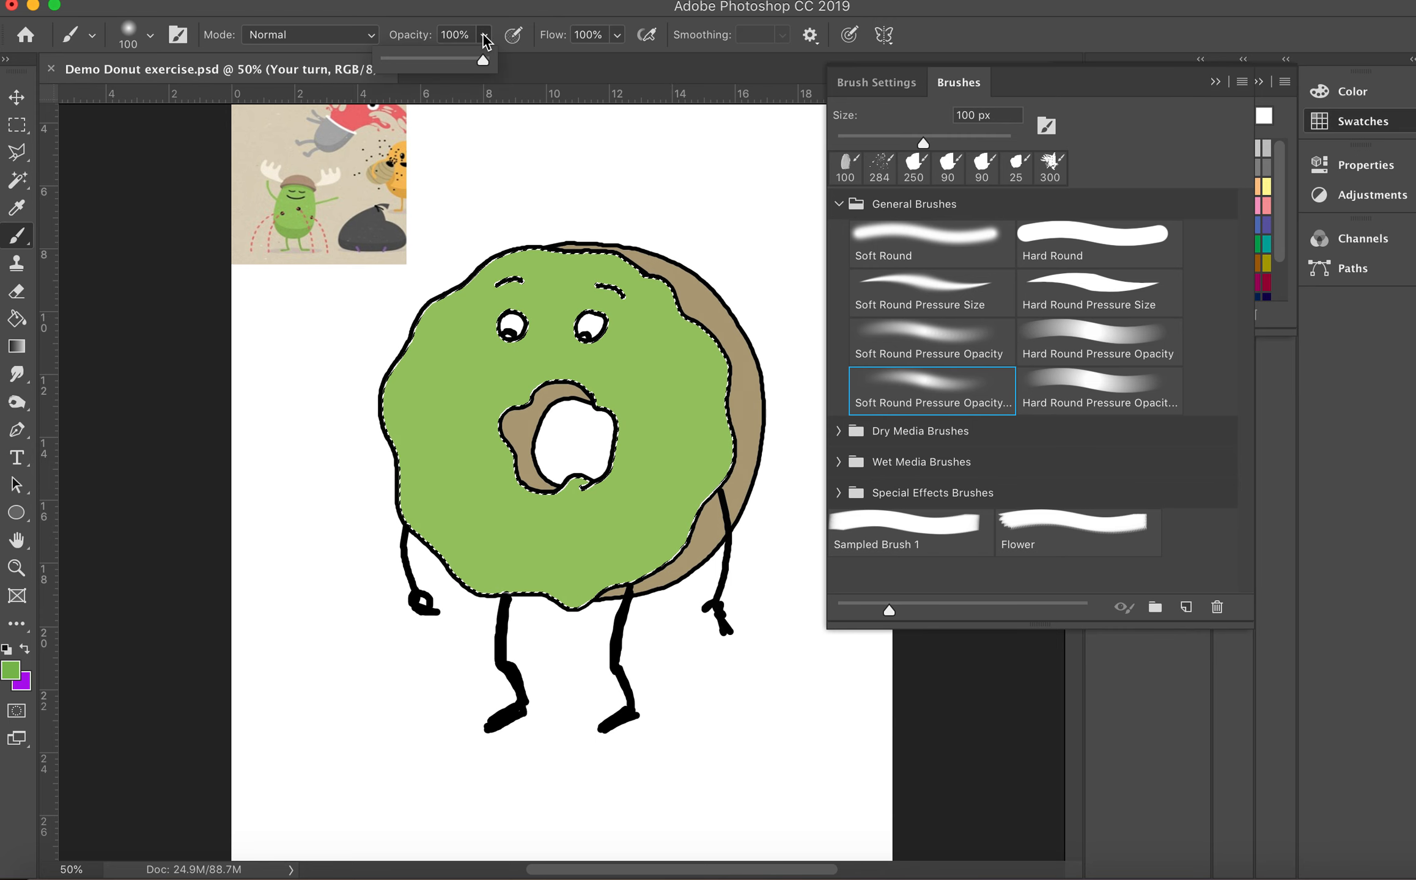
left_click_drag(401, 57, 409, 60)
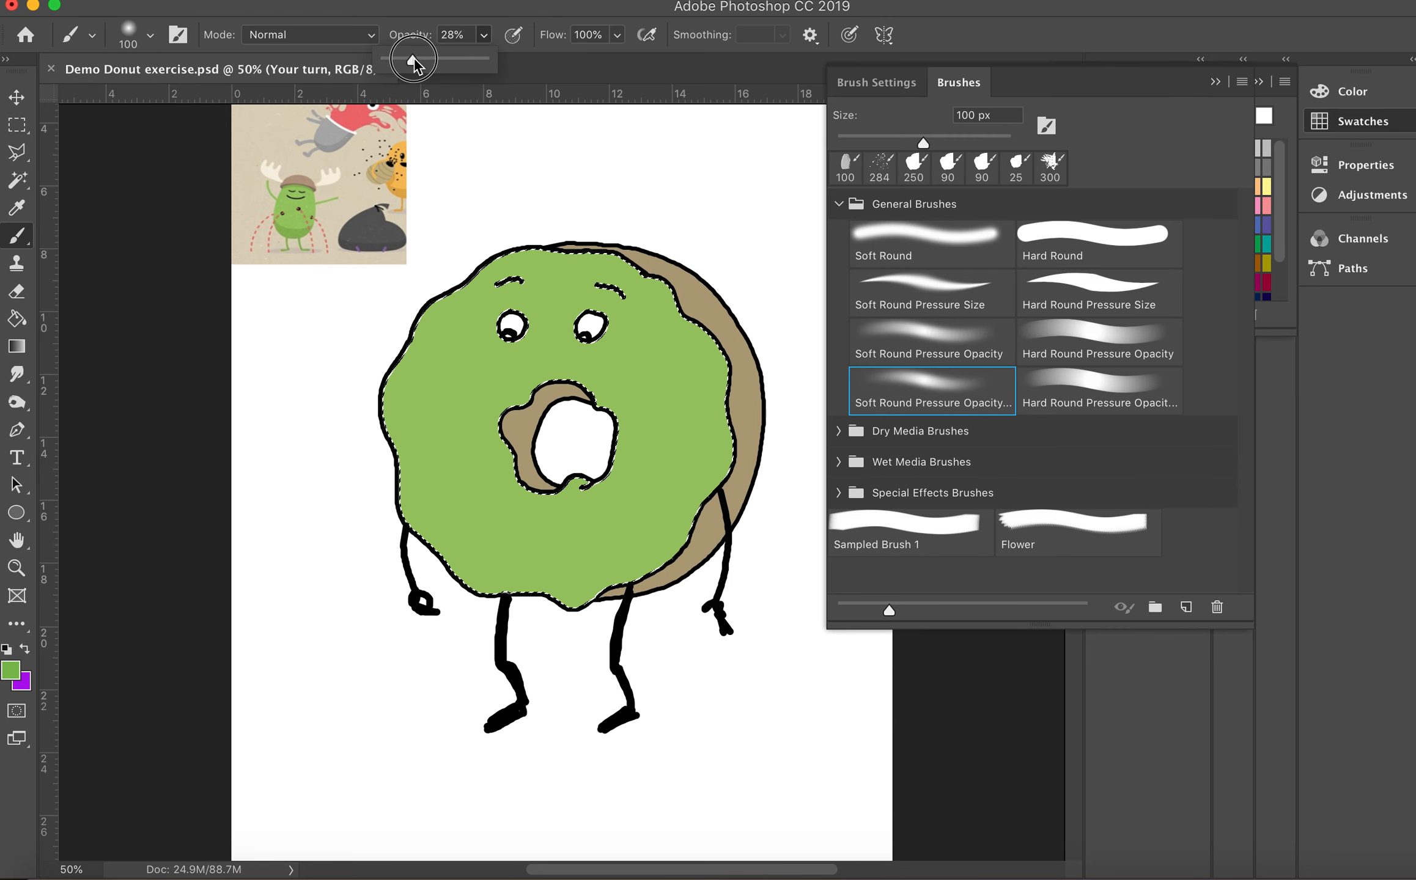
left_click(618, 34)
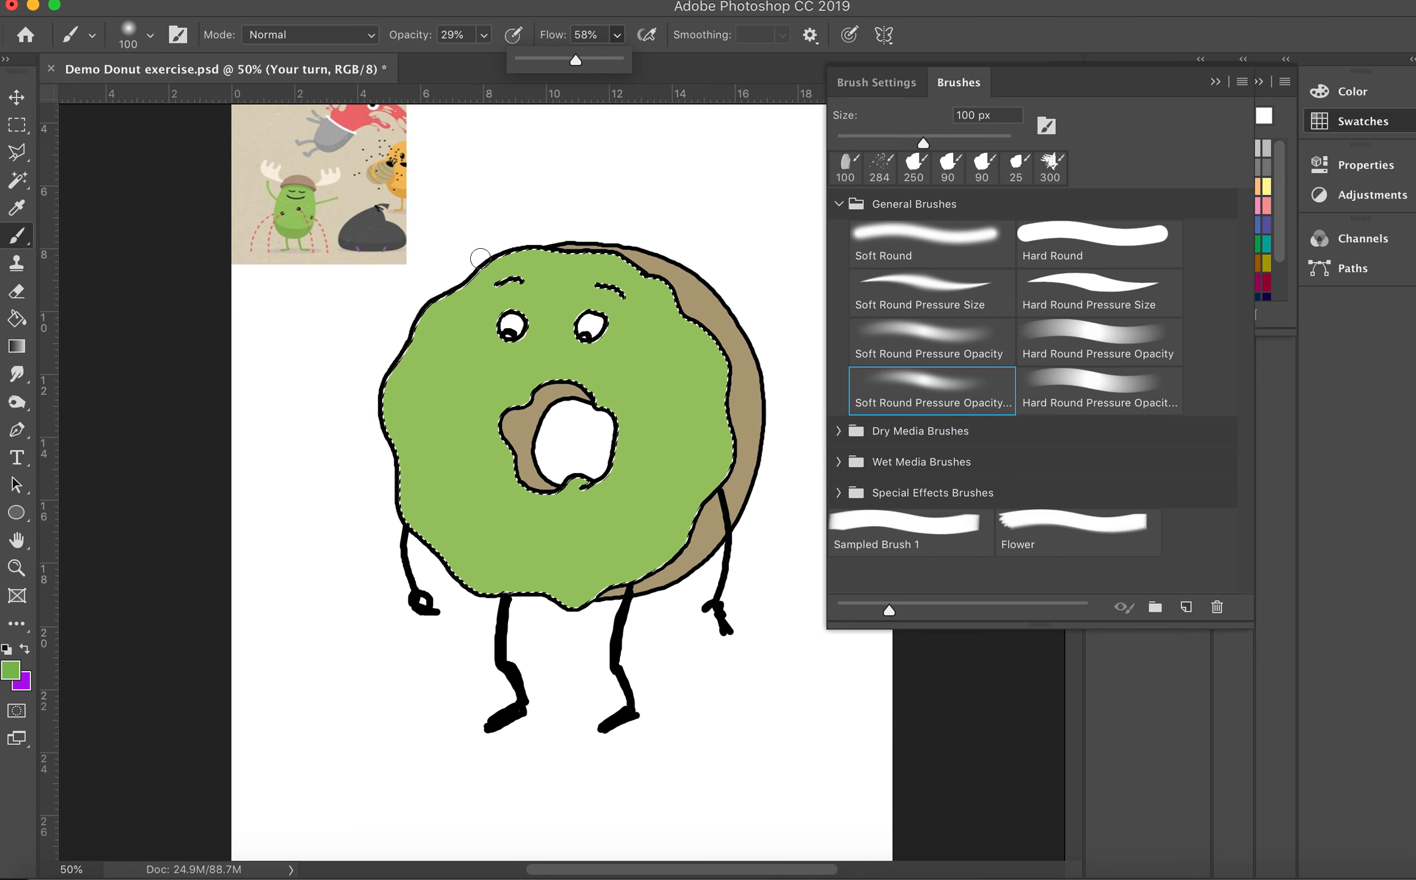
left_click(1215, 82)
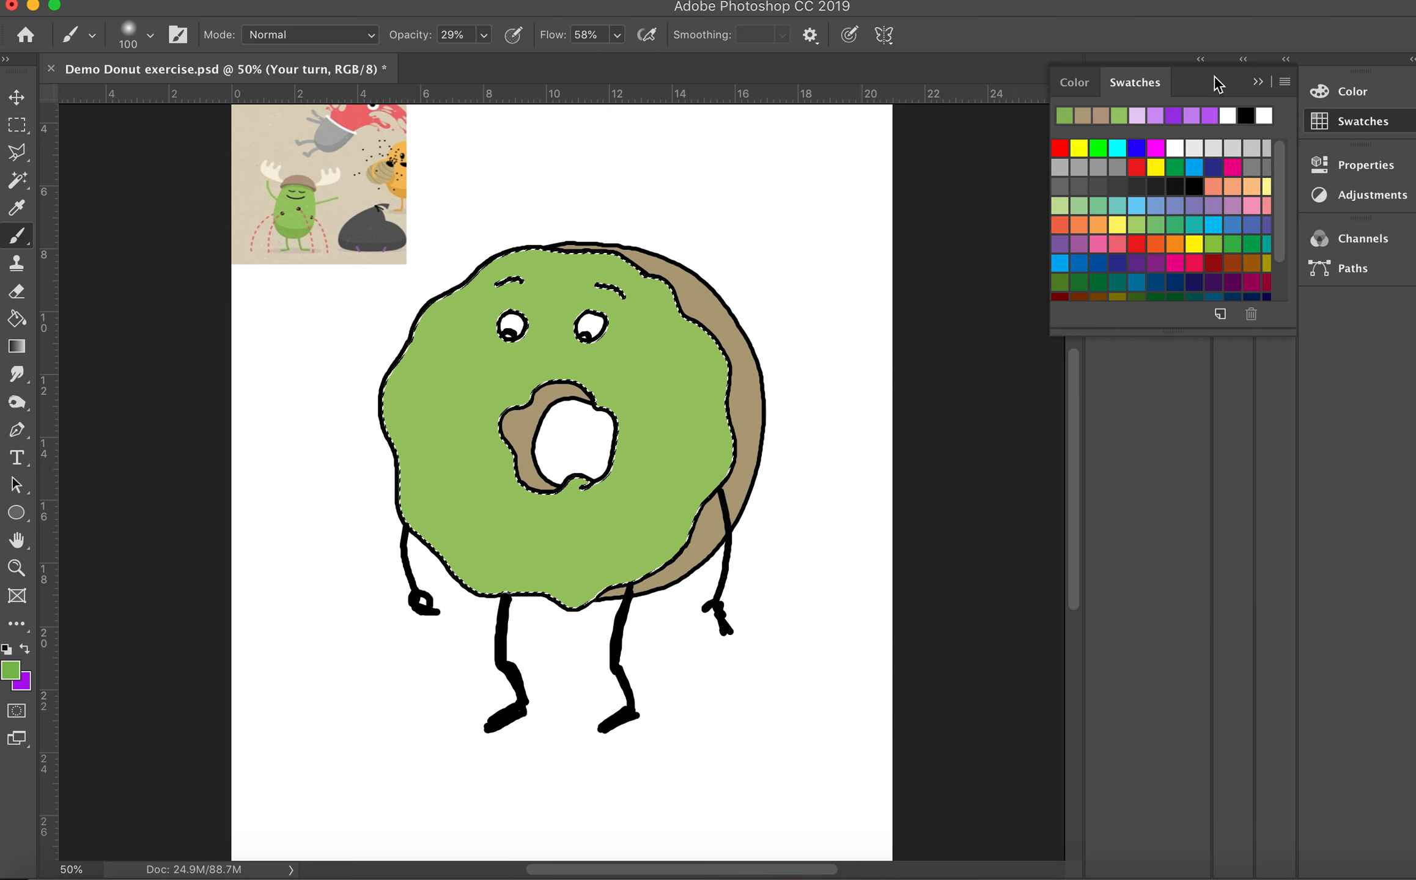
Display the colour picker, resample the bean character's darker body green, and softly shade the icing's right and lower-right edges
left_click(1327, 90)
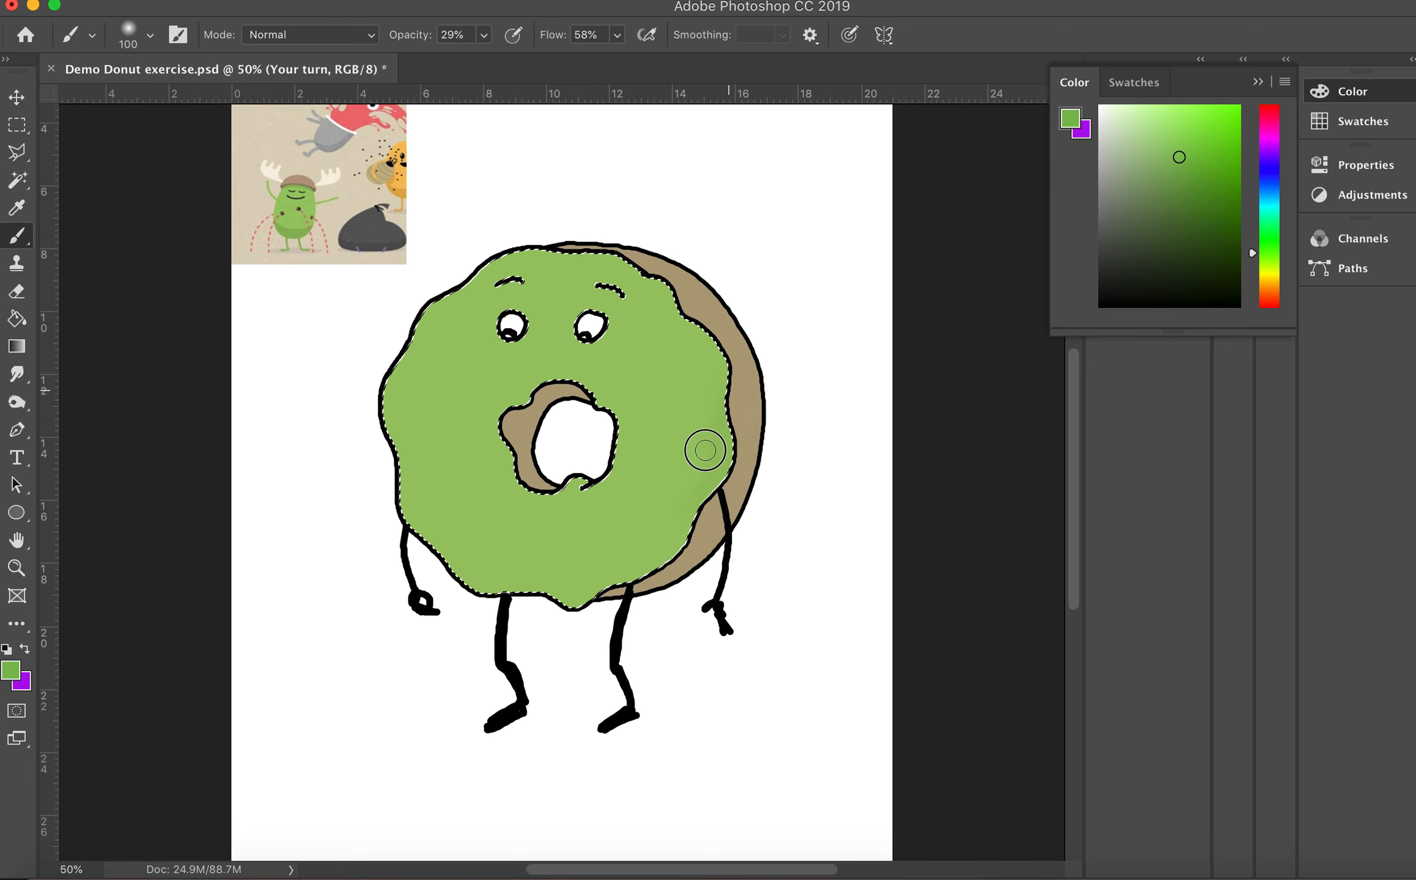
key("i")
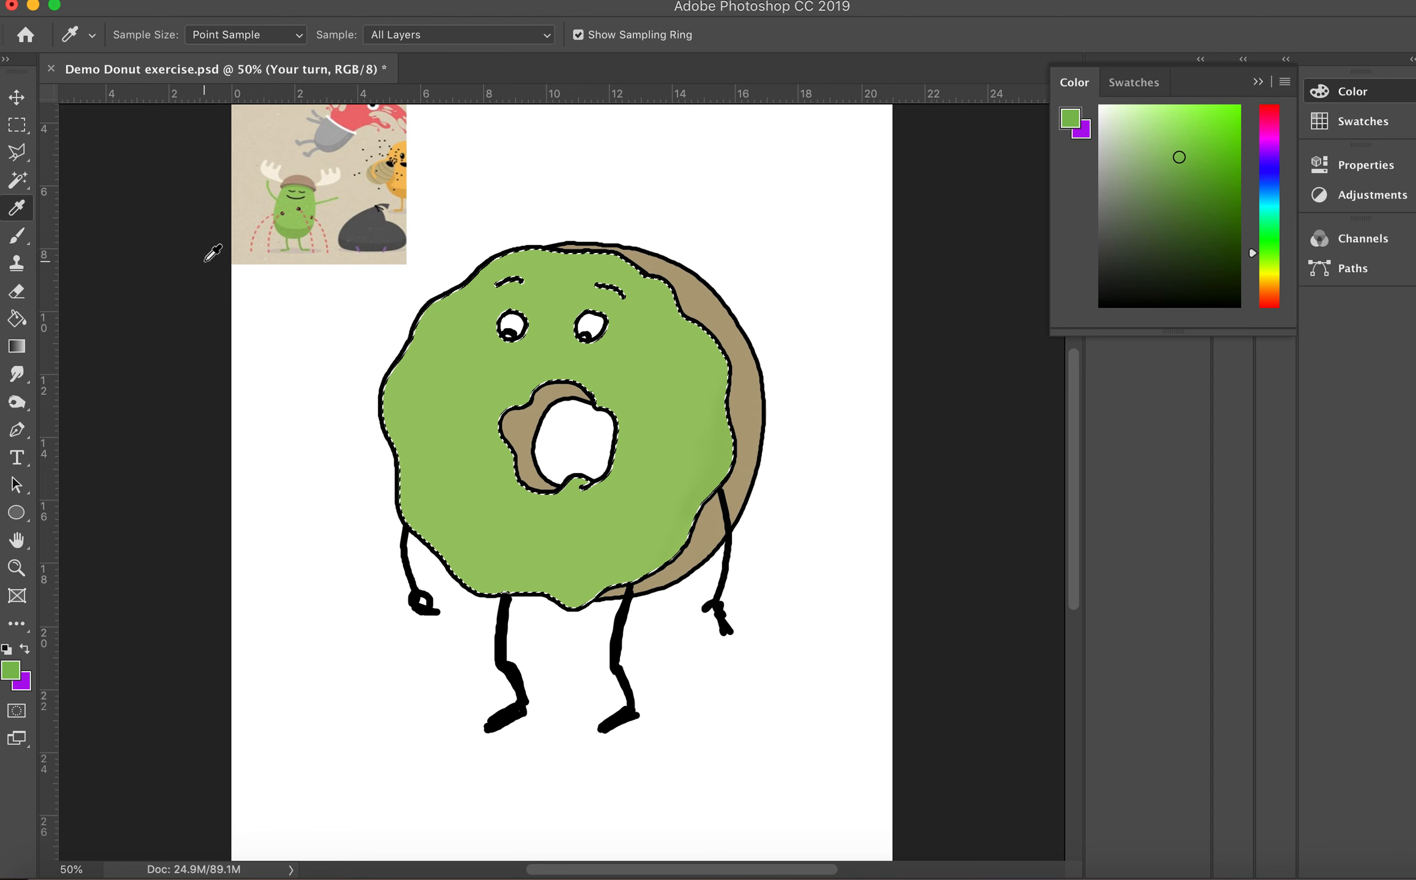
left_click(287, 232)
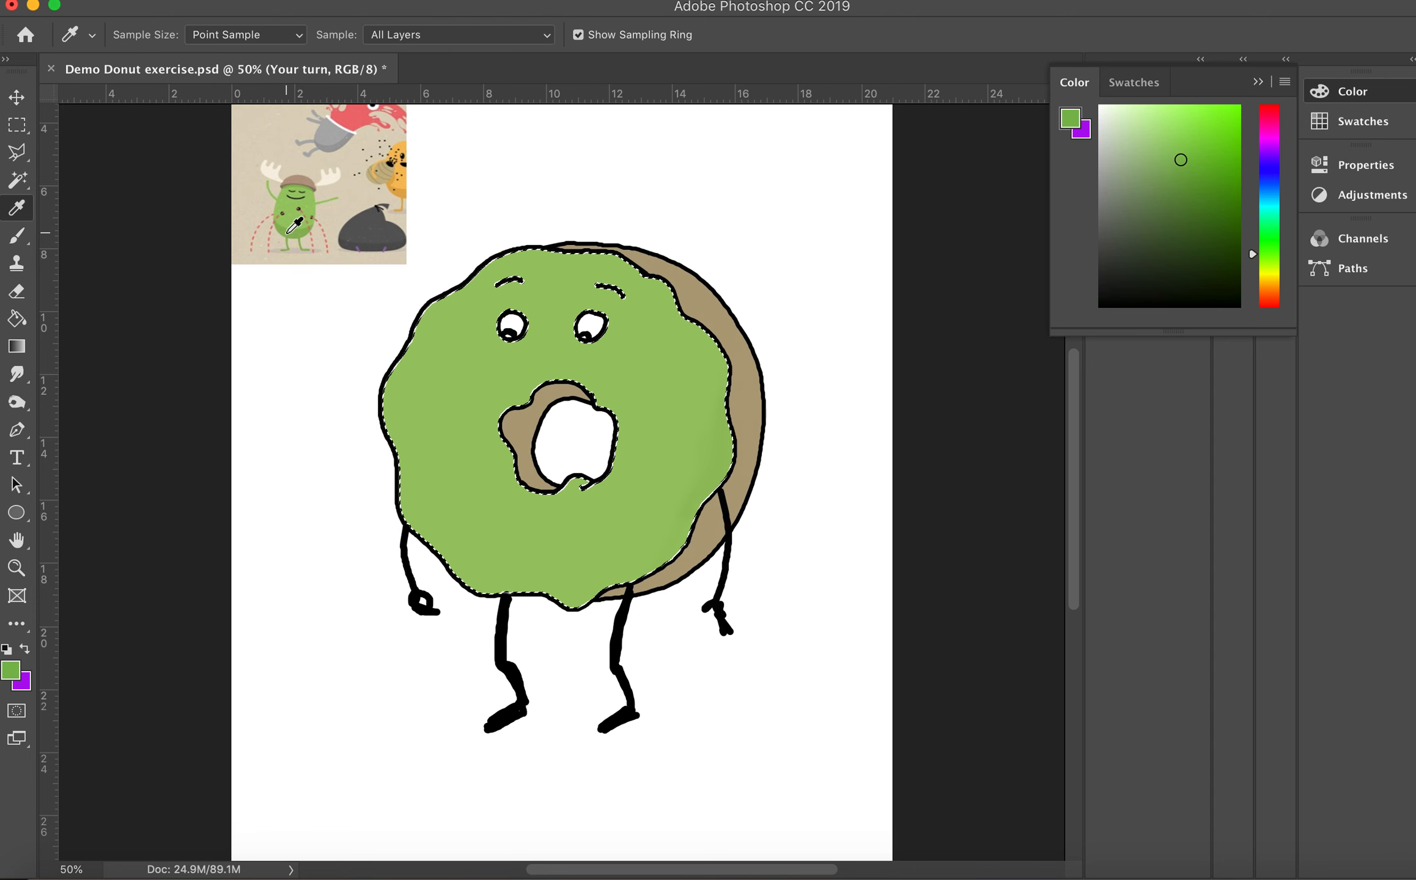
key("b")
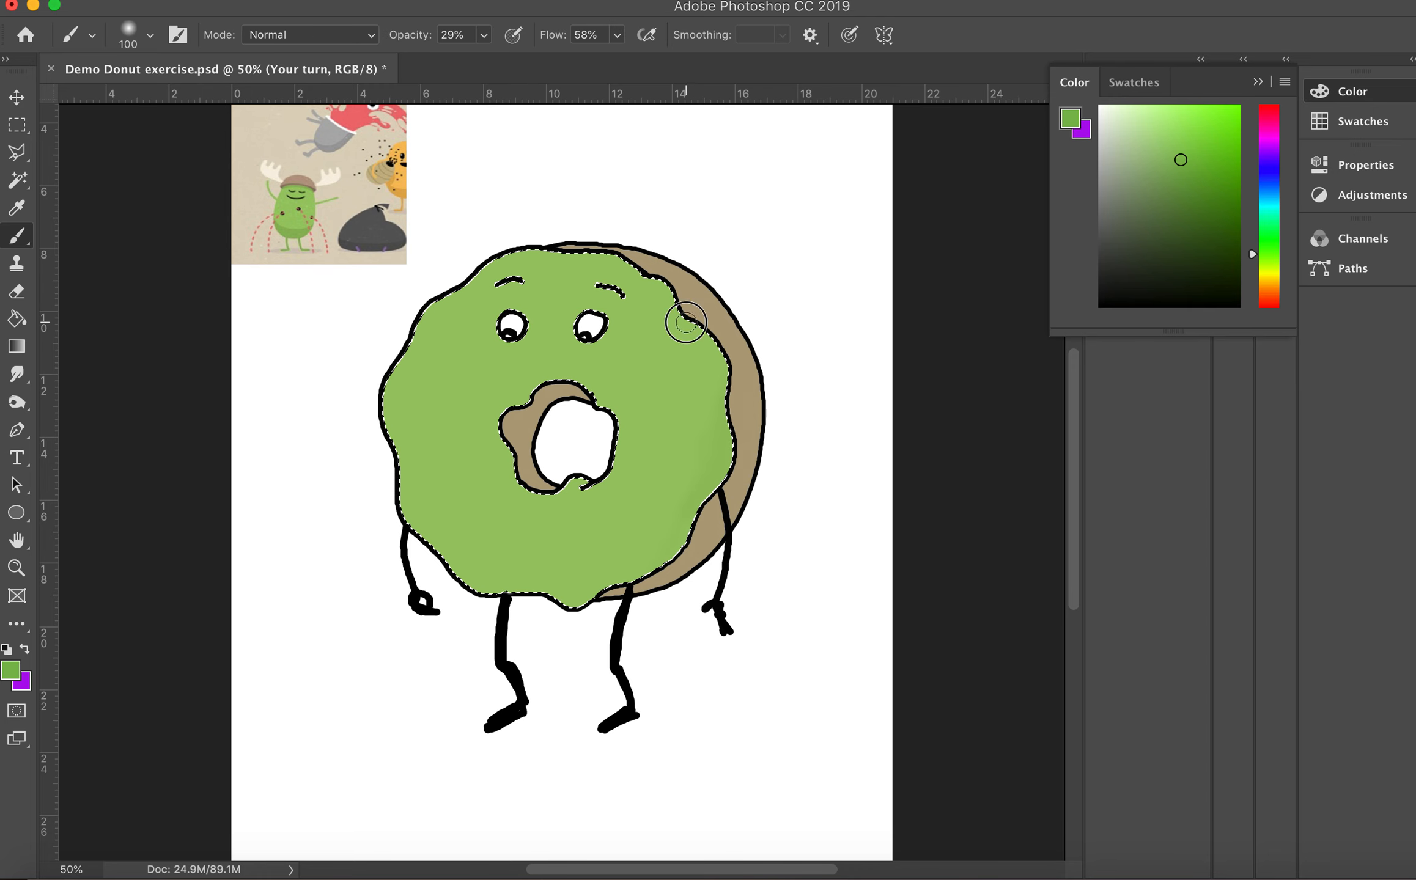
left_click_drag(686, 323, 720, 385)
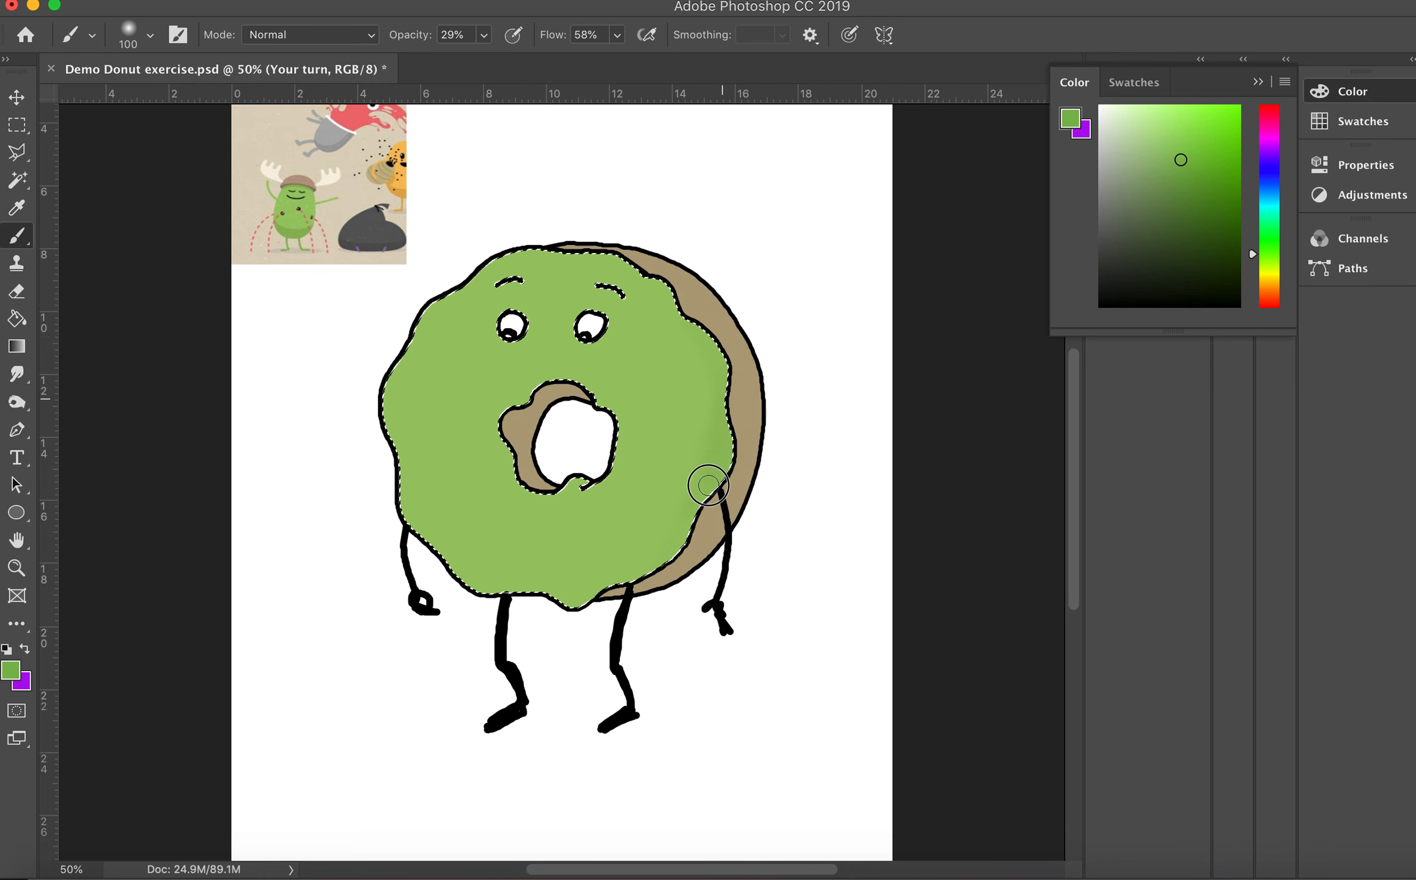
mouse_move(675, 527)
left_mouse_down()
mouse_move(548, 595)
mouse_move(655, 531)
mouse_move(570, 606)
mouse_move(646, 556)
mouse_move(455, 586)
mouse_move(547, 571)
mouse_move(688, 480)
left_mouse_up()
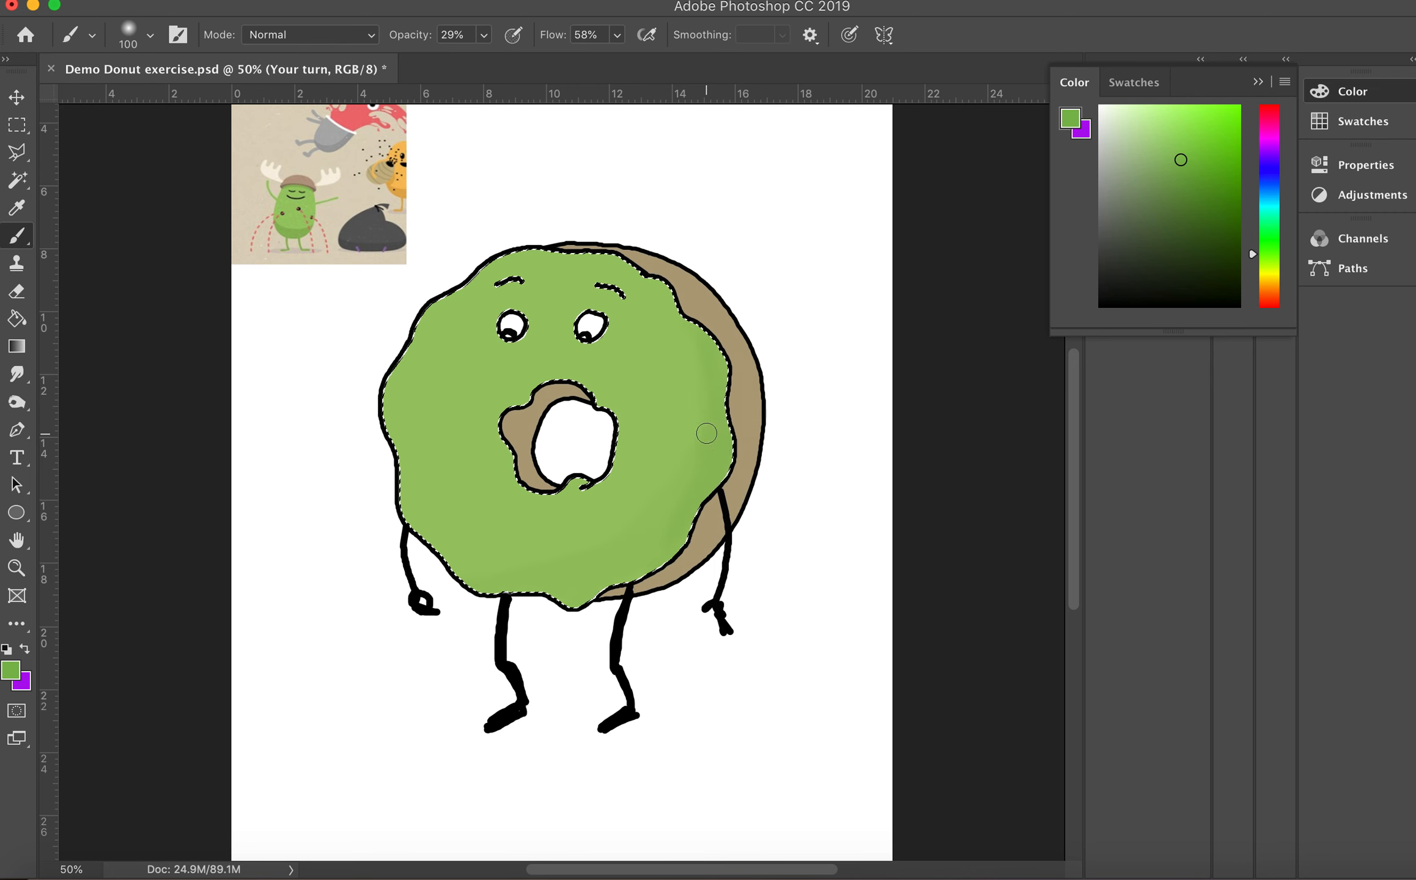
Deepen the shading along the icing's lower-right and bottom edges using a 300 px brush at 42% opacity
key("bracketright")
key("bracketright")
key("bracketright")
key("bracketright")
key("bracketright")
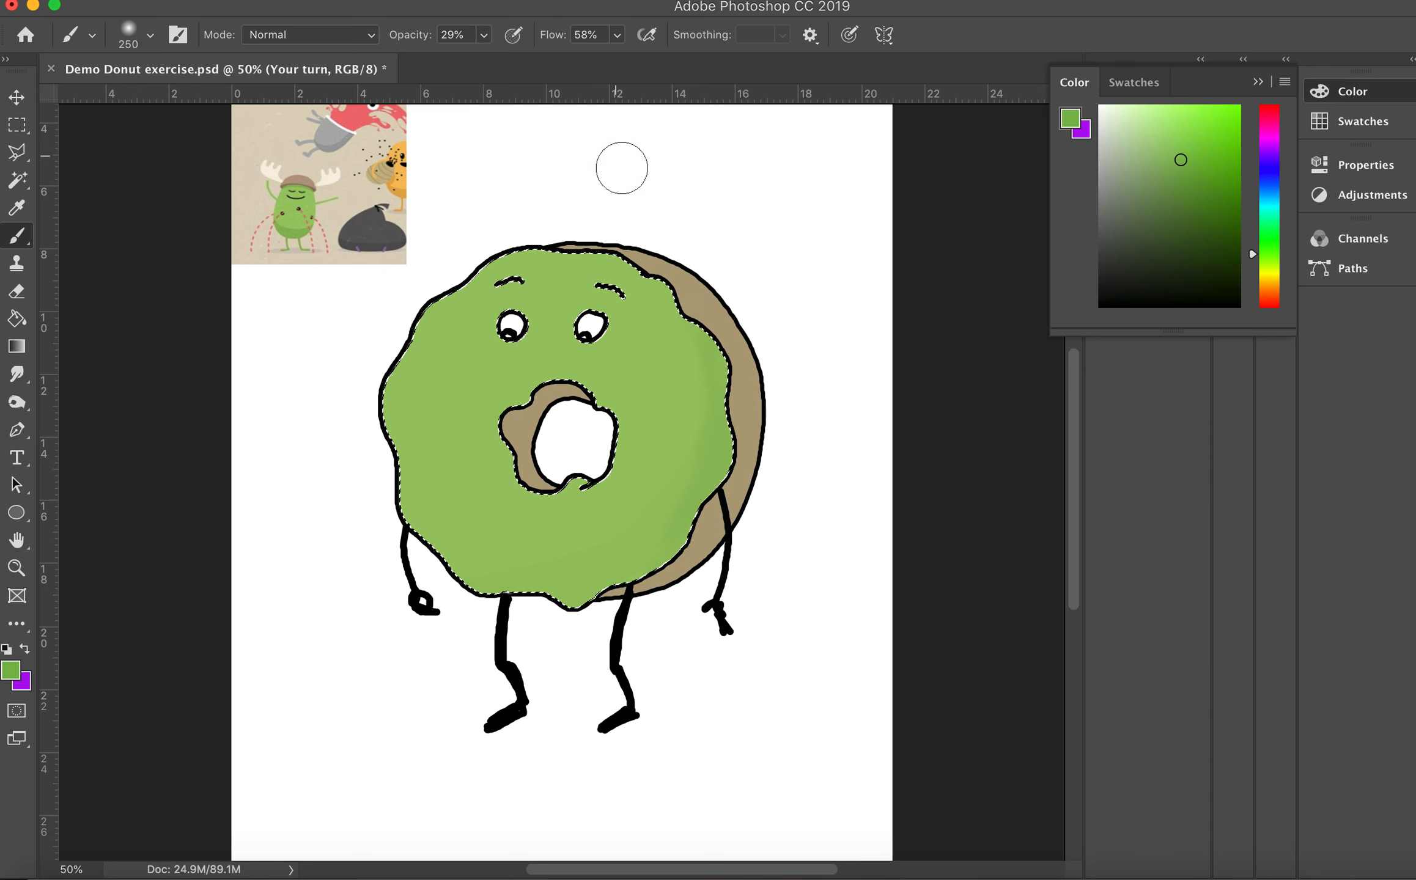
left_click(483, 34)
left_click_drag(500, 59, 496, 59)
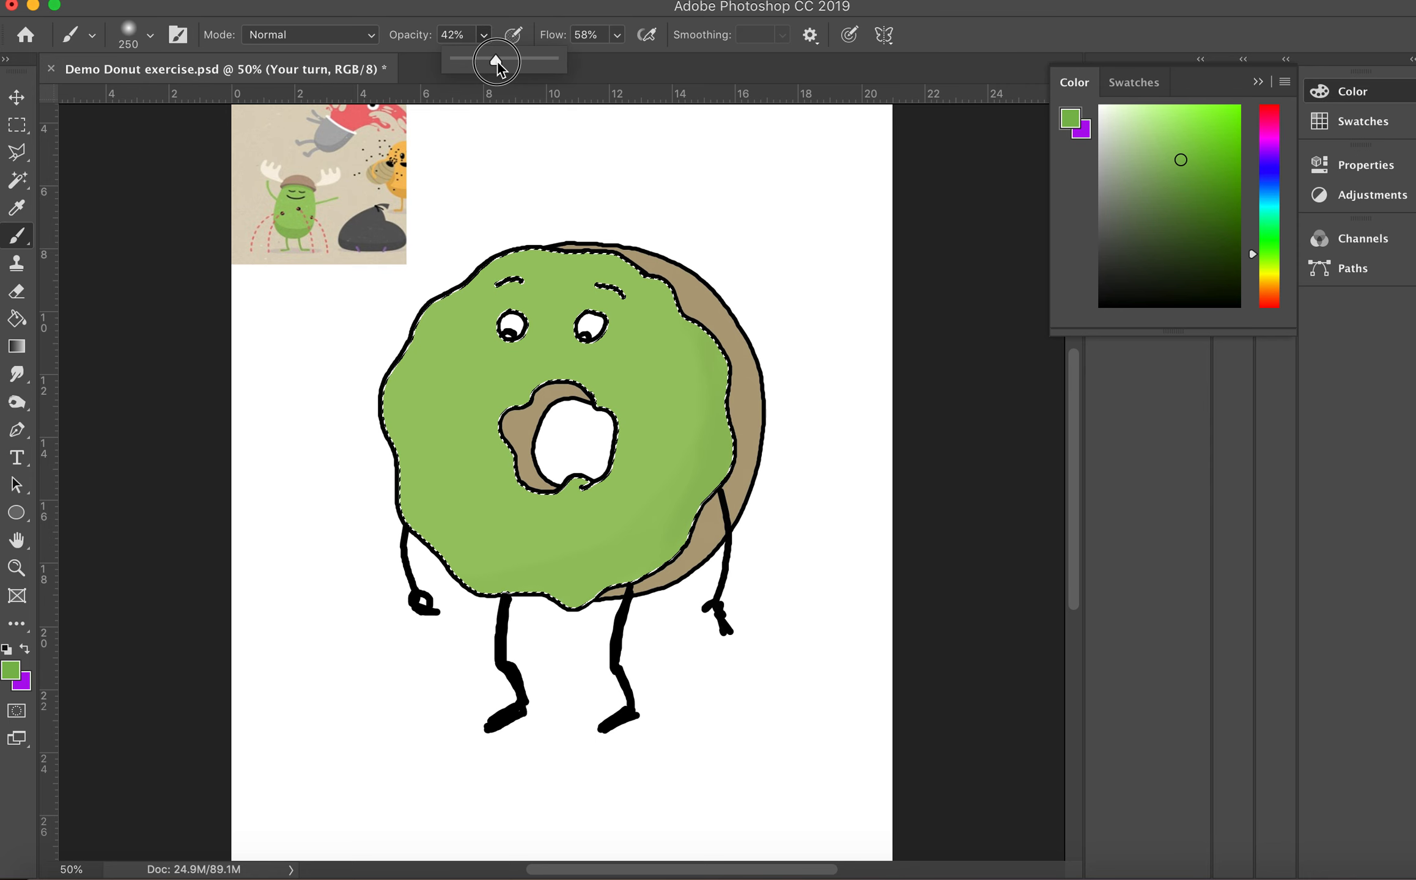
key("bracketright")
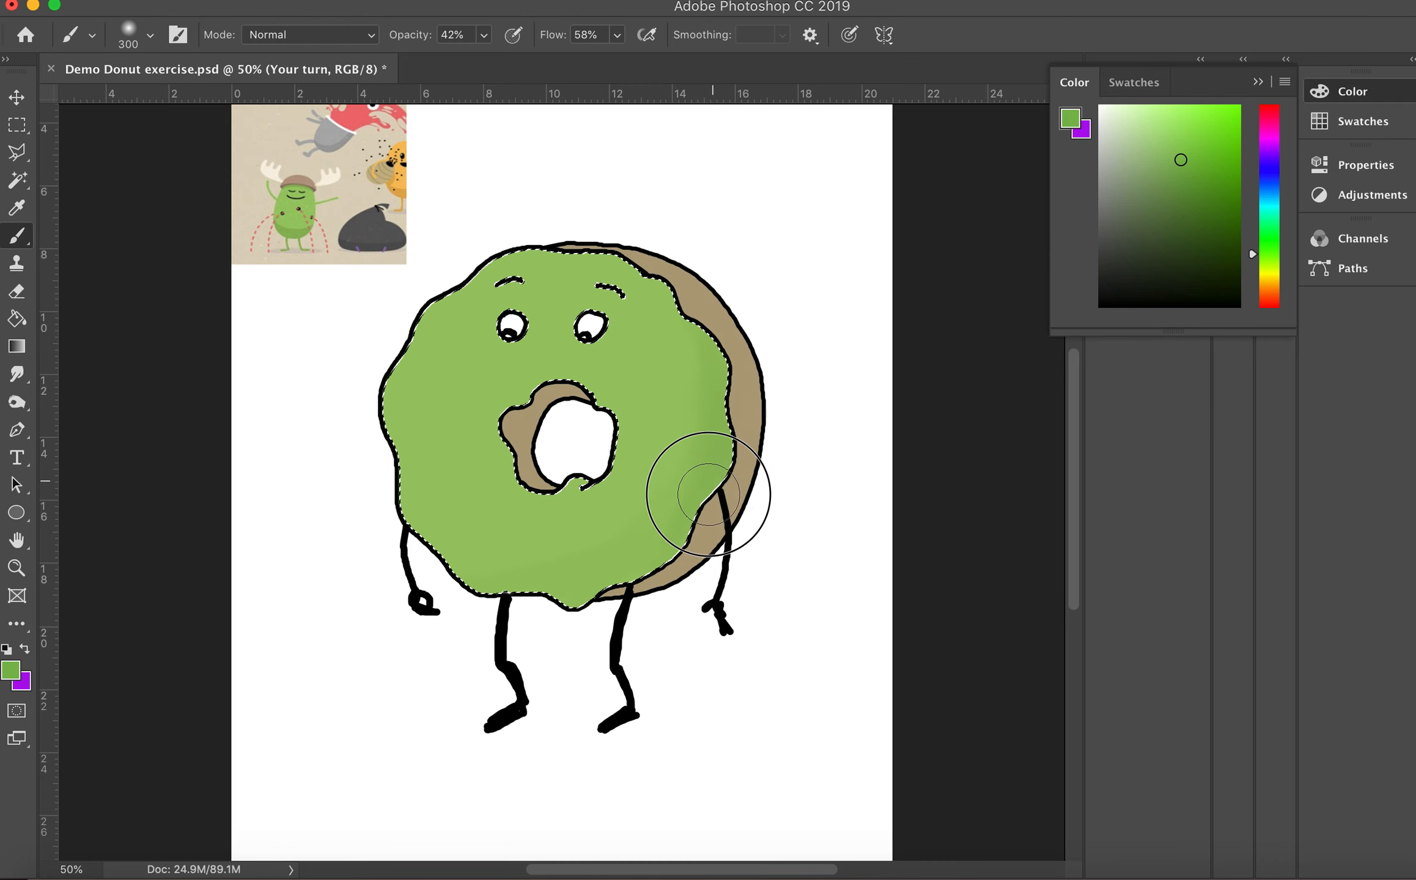
mouse_move(705, 490)
left_mouse_down()
mouse_move(679, 543)
mouse_move(484, 582)
left_mouse_up()
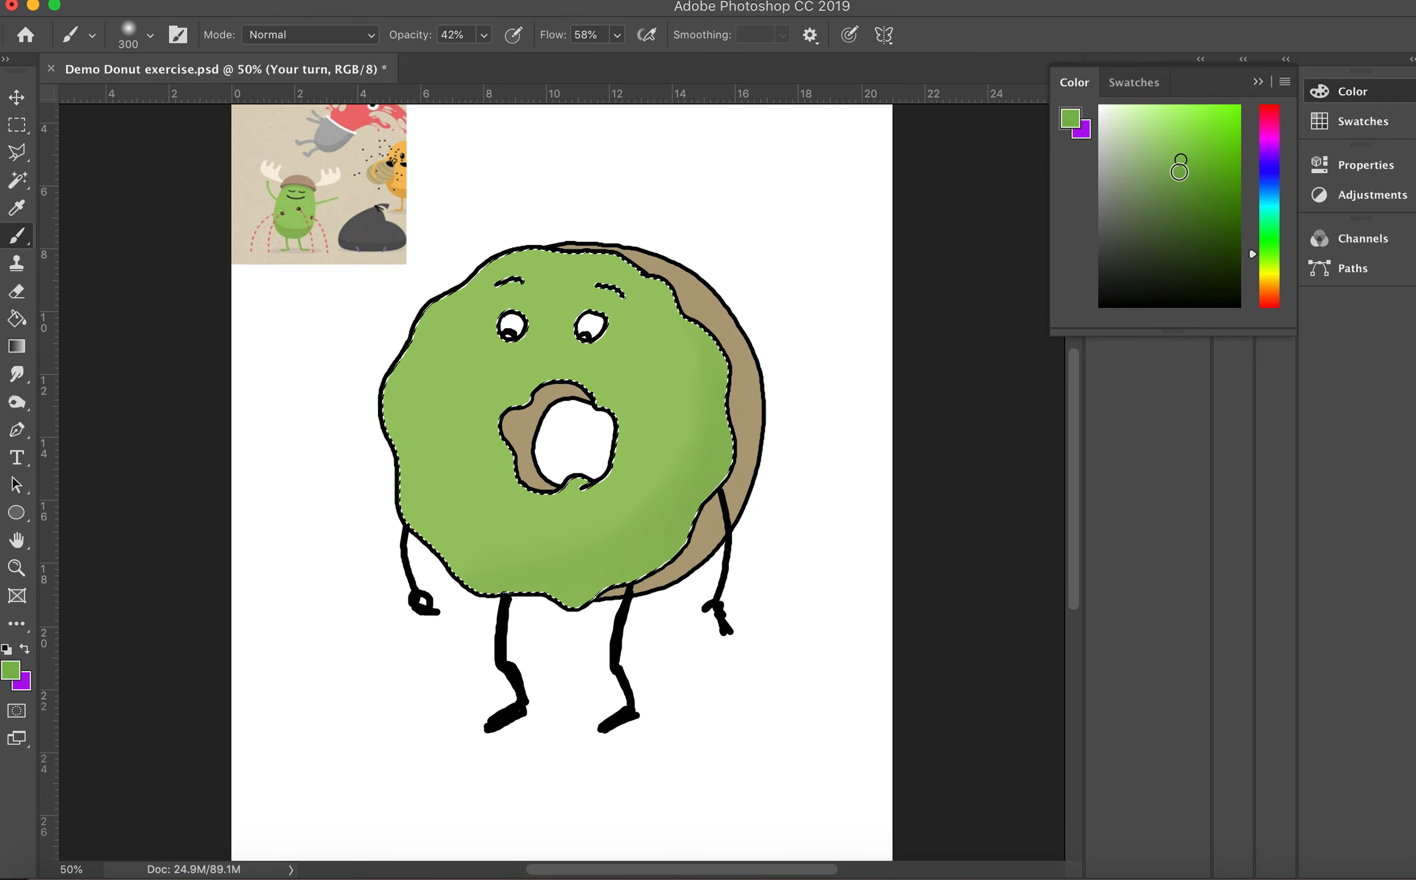
Pick a darker green and shade the icing's right edge, the area around the hole's left side, and the bottom edge
left_click(1183, 178)
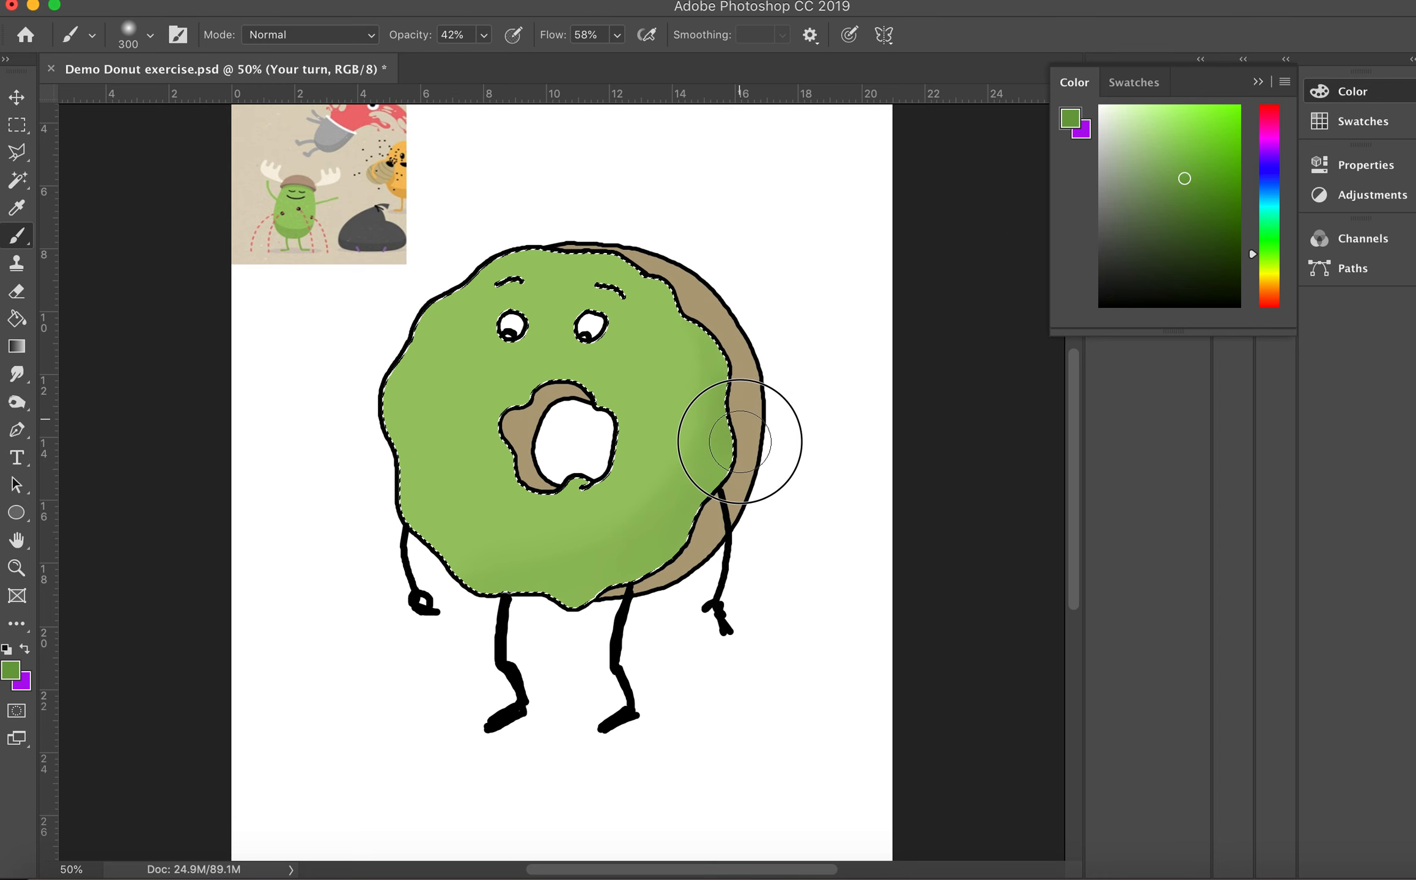
mouse_move(712, 518)
left_mouse_down()
mouse_move(742, 374)
mouse_move(707, 290)
left_mouse_up()
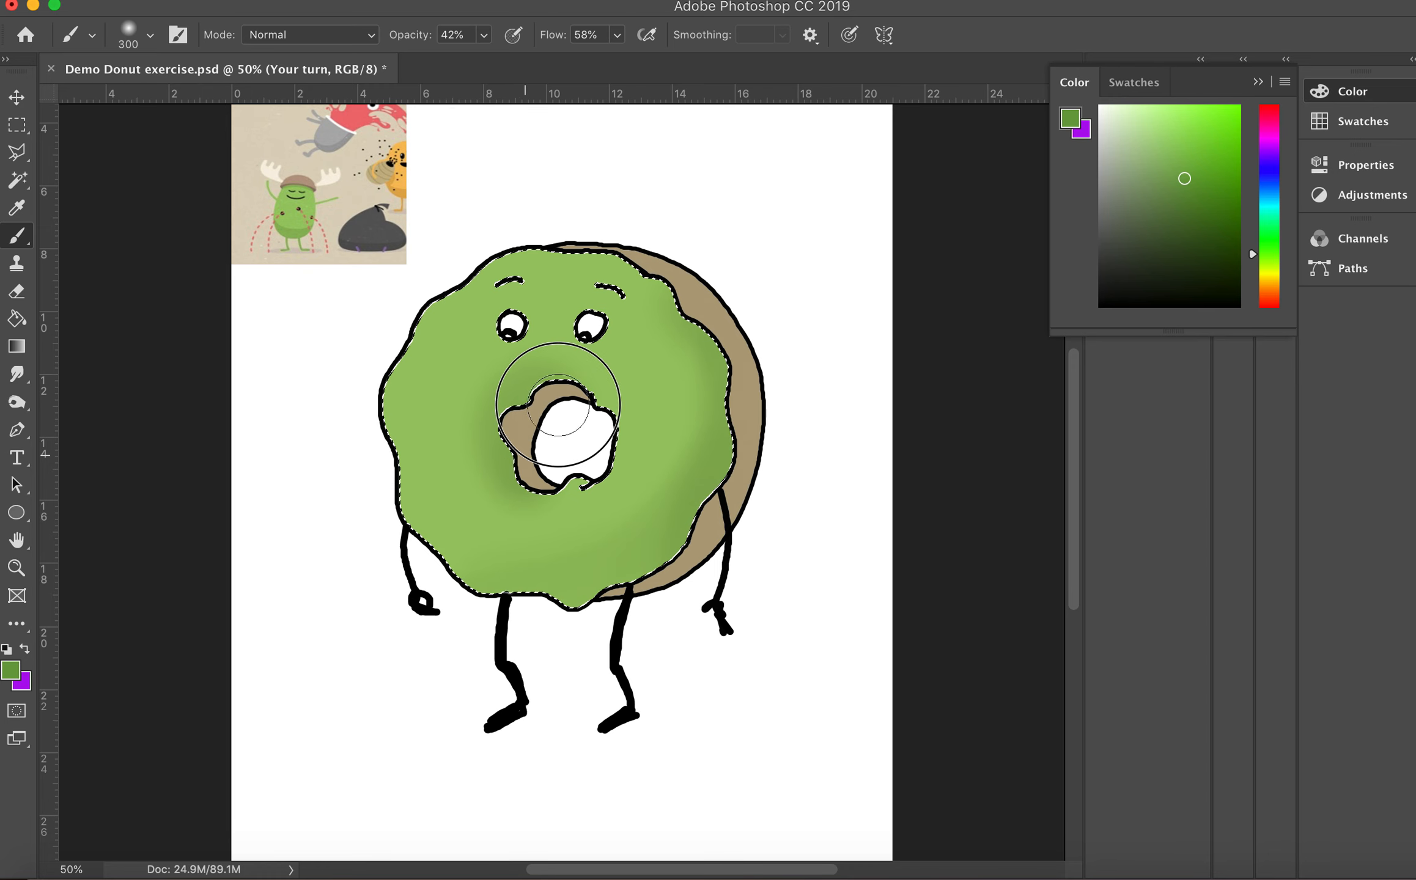
mouse_move(515, 493)
left_mouse_down()
mouse_move(558, 361)
mouse_move(559, 494)
left_mouse_up()
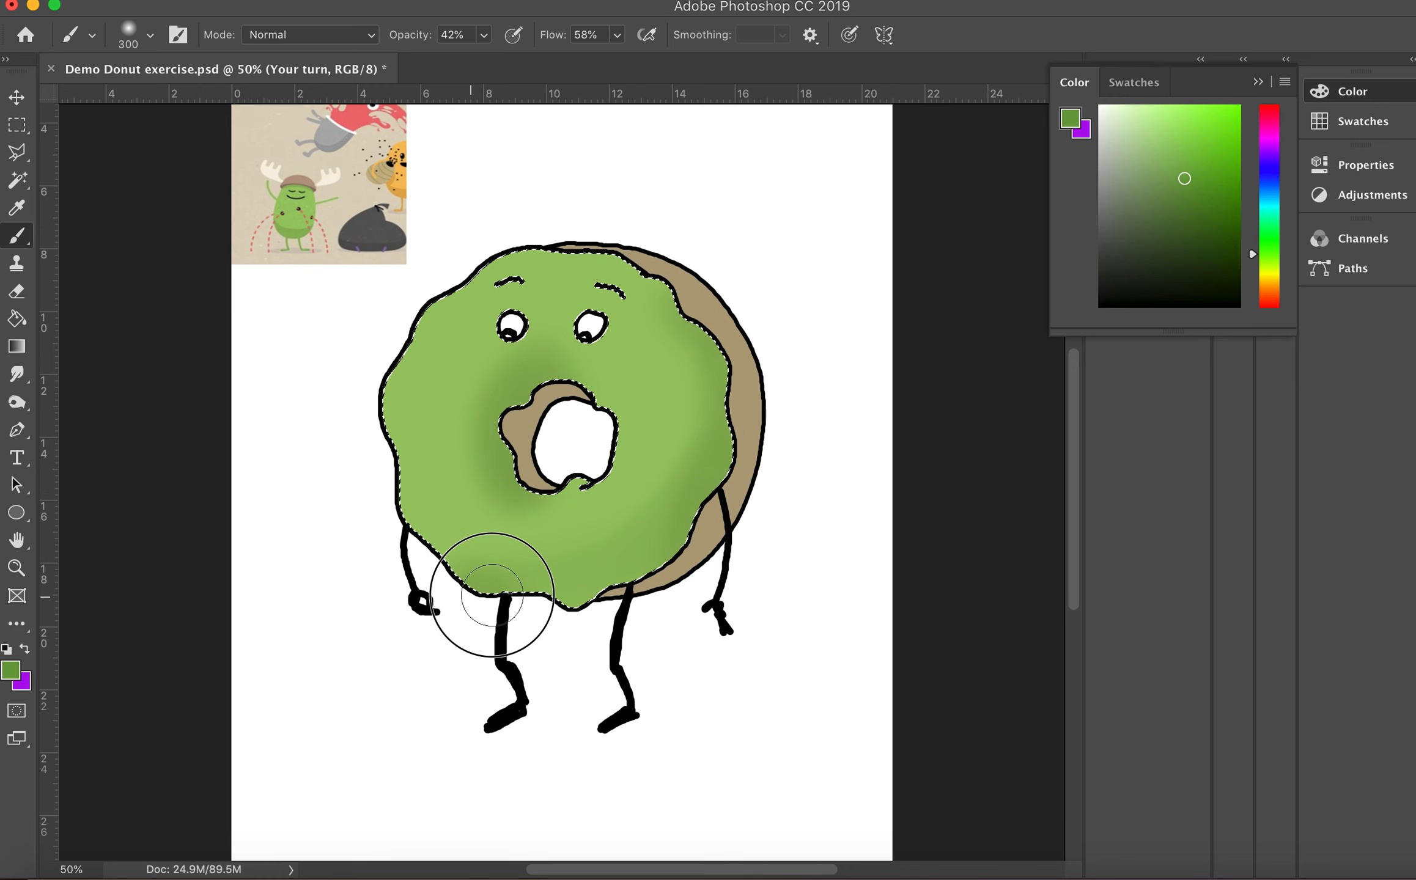
mouse_move(491, 596)
left_mouse_down()
mouse_move(637, 572)
mouse_move(744, 445)
mouse_move(739, 372)
mouse_move(708, 335)
left_mouse_up()
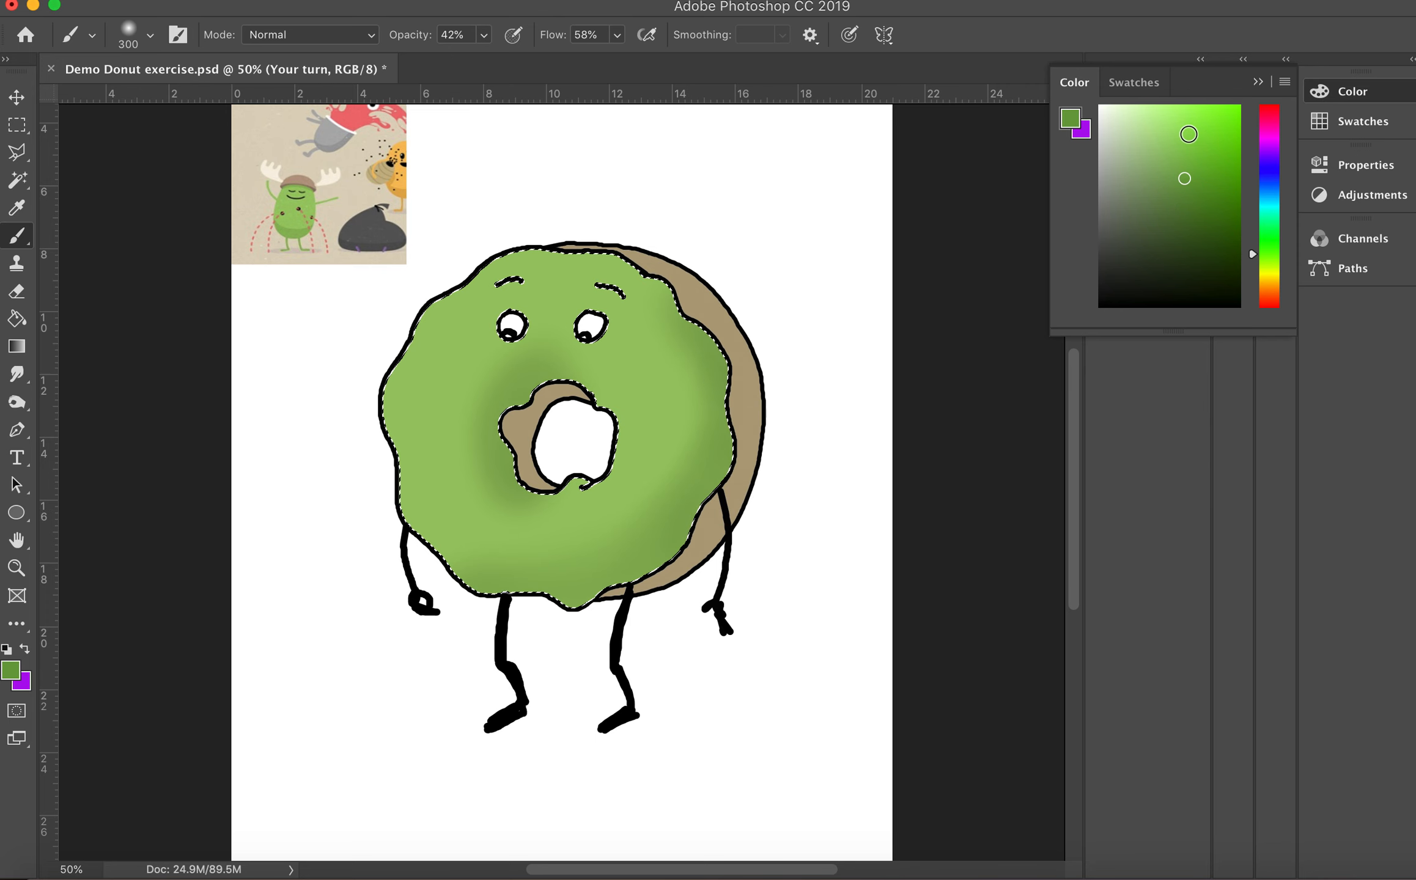
Sample the icing's base green, lighten it slightly, and brush highlights along the icing's upper-left edge
key("i")
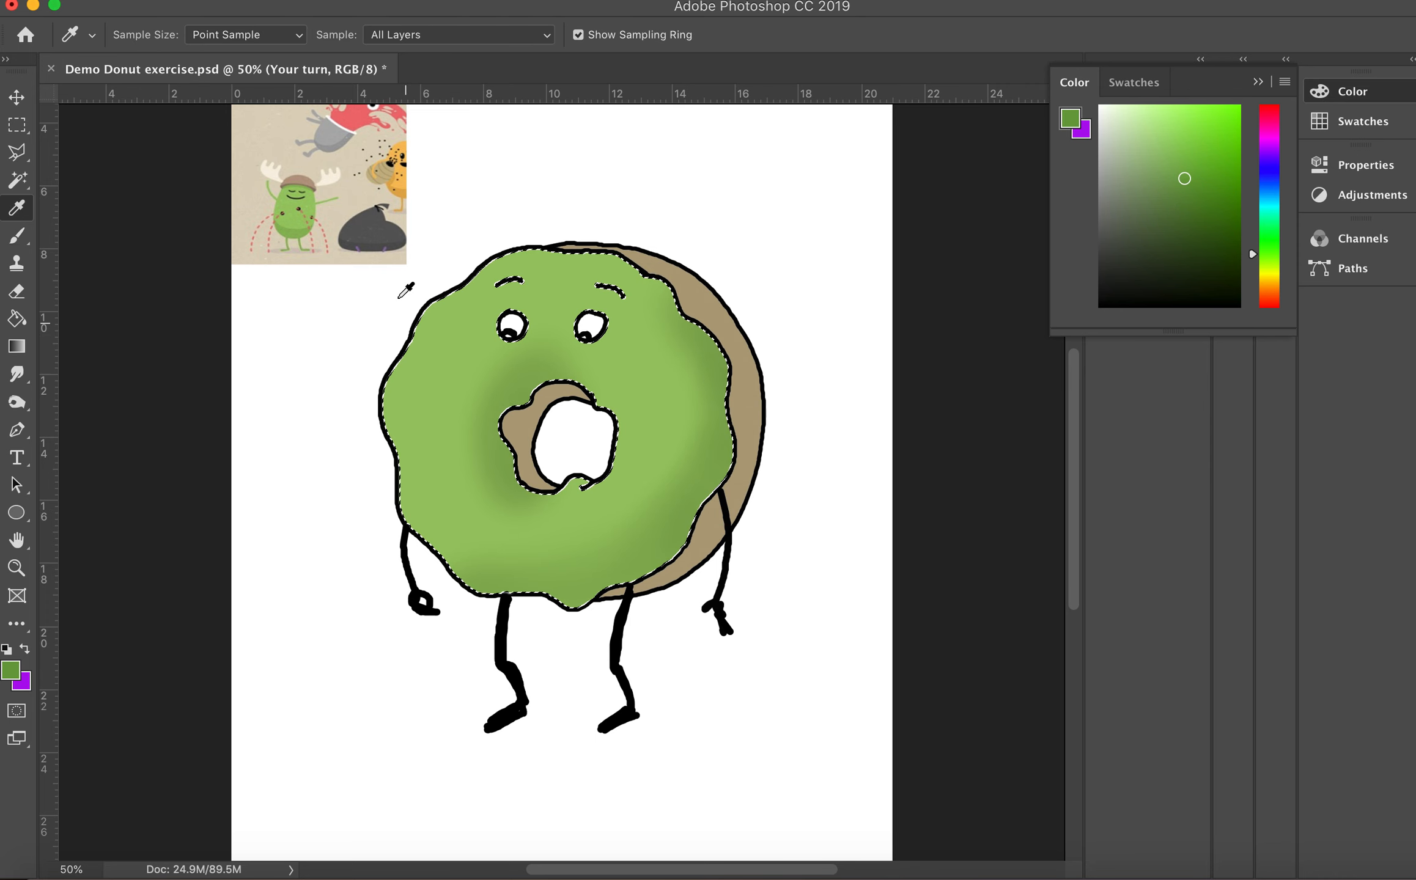
left_click(453, 335)
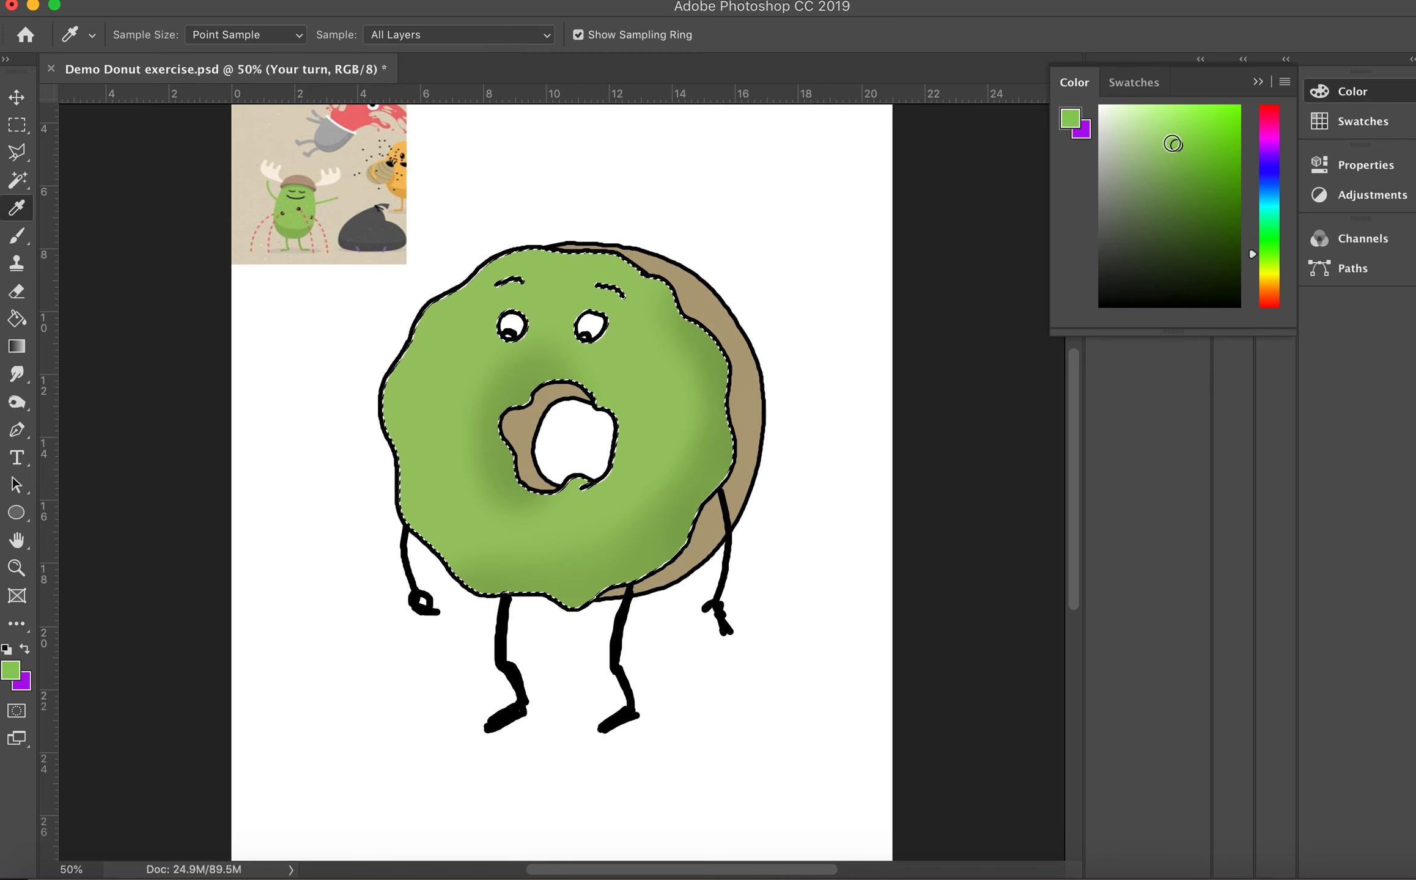
key("b")
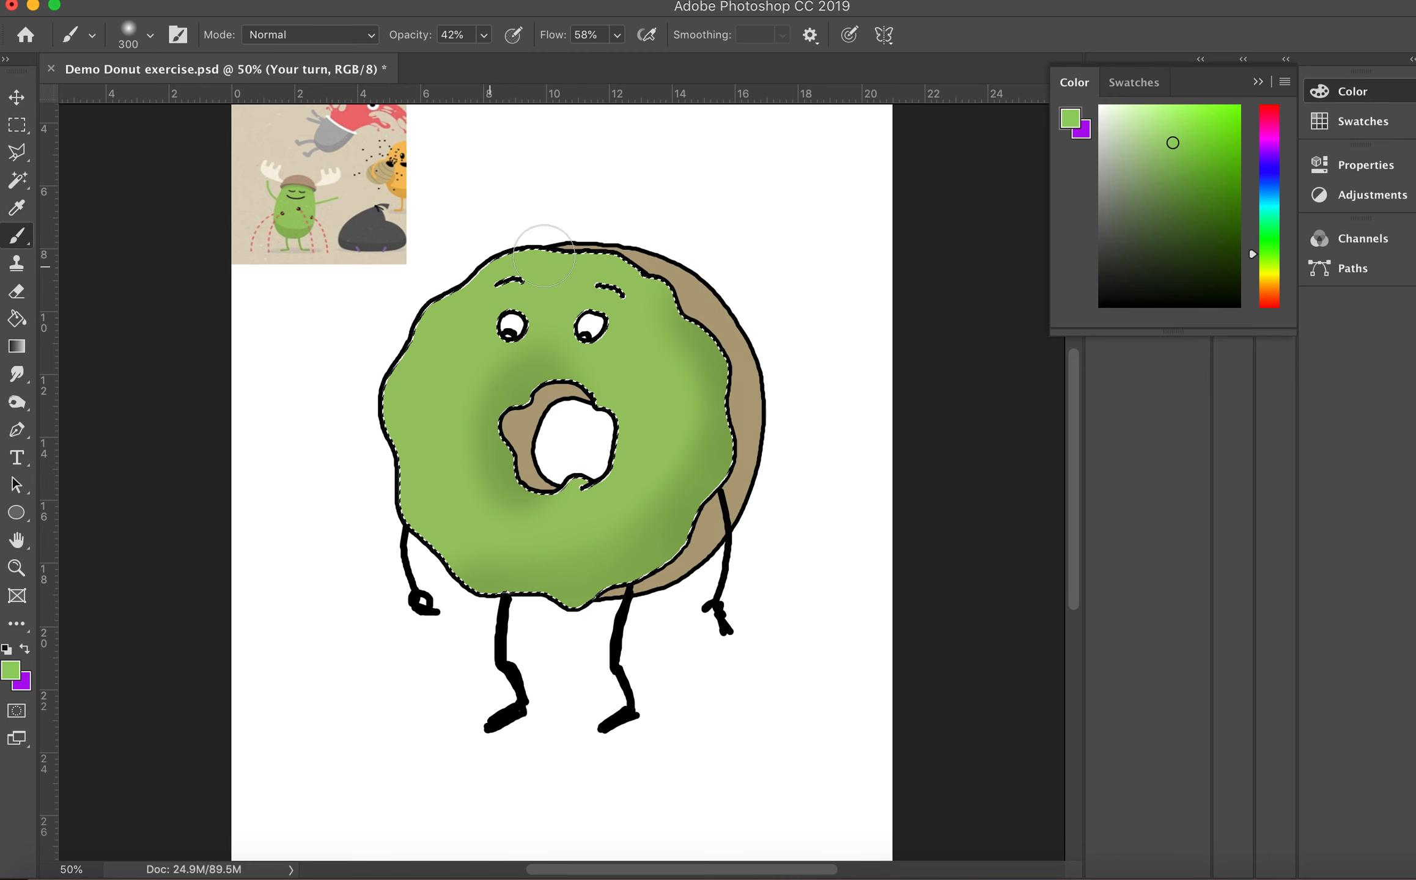
left_click_drag(538, 244, 381, 436)
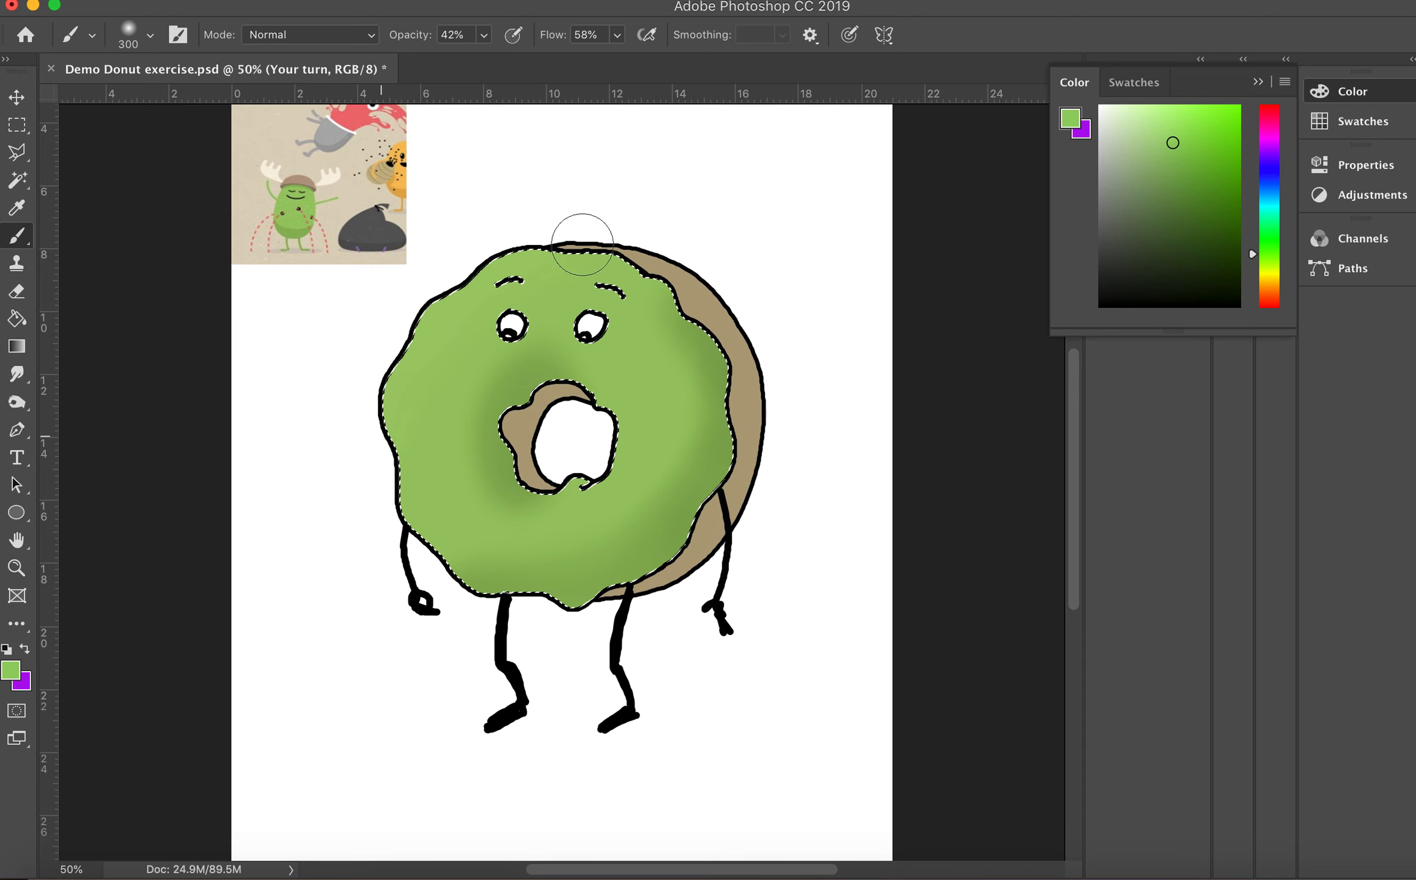
left_click(1164, 144)
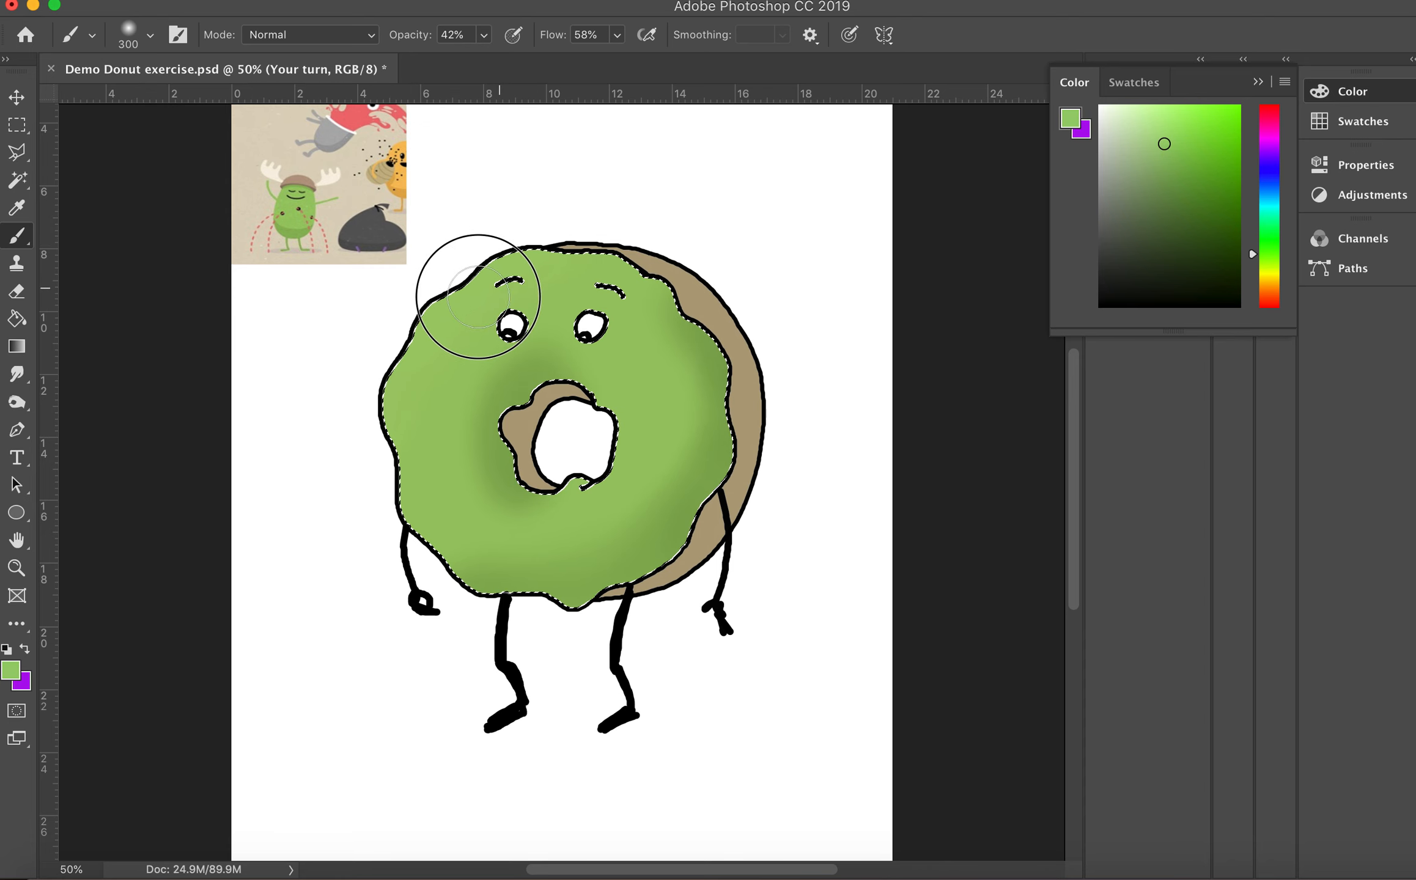
left_click_drag(478, 297, 462, 300)
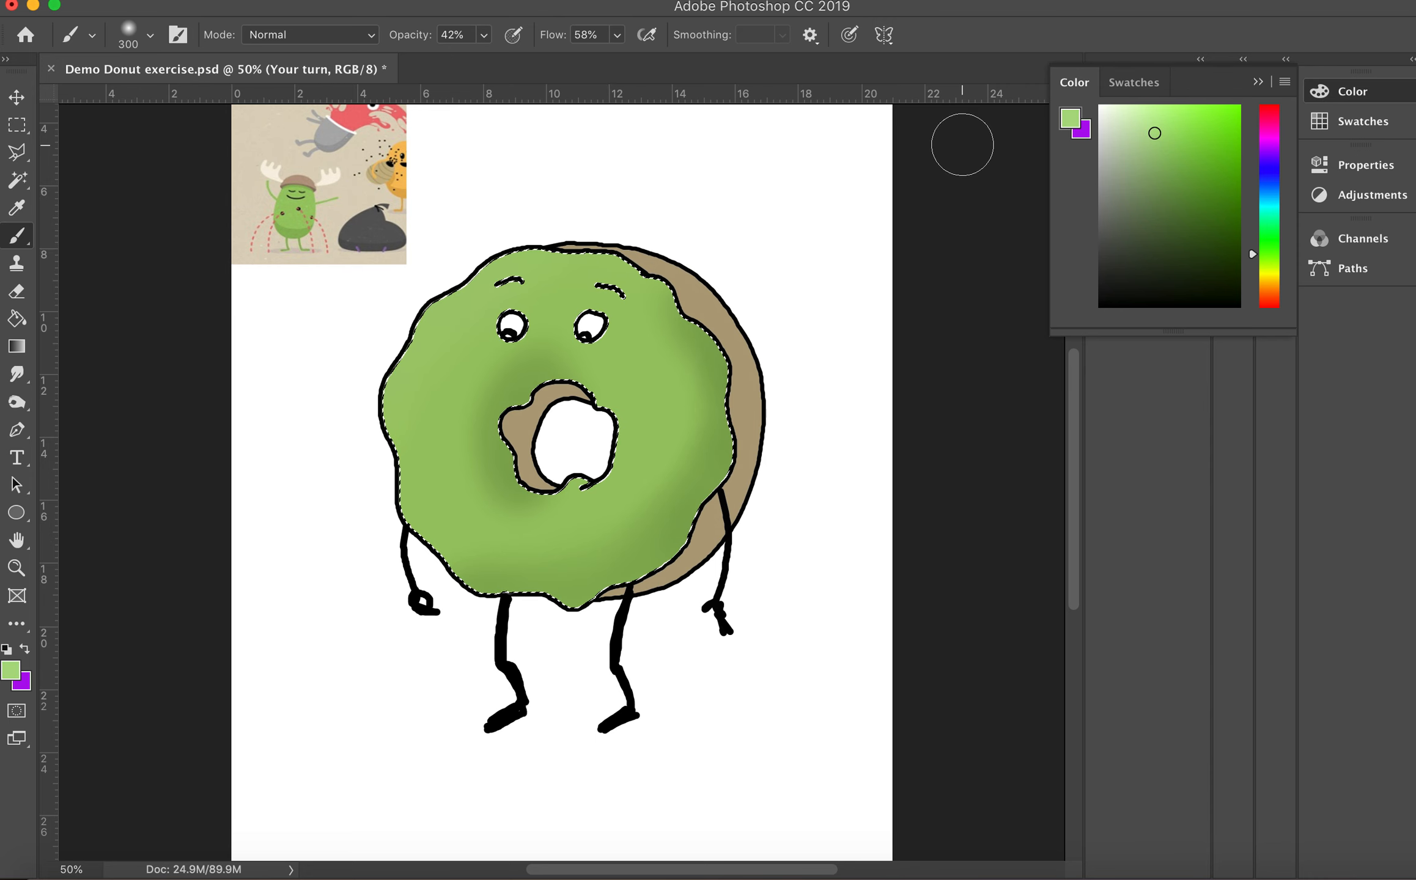
Brush paler green highlights on the icing's upper-left edge and the hole's lower-right side with a 250 px brush
key("bracketleft")
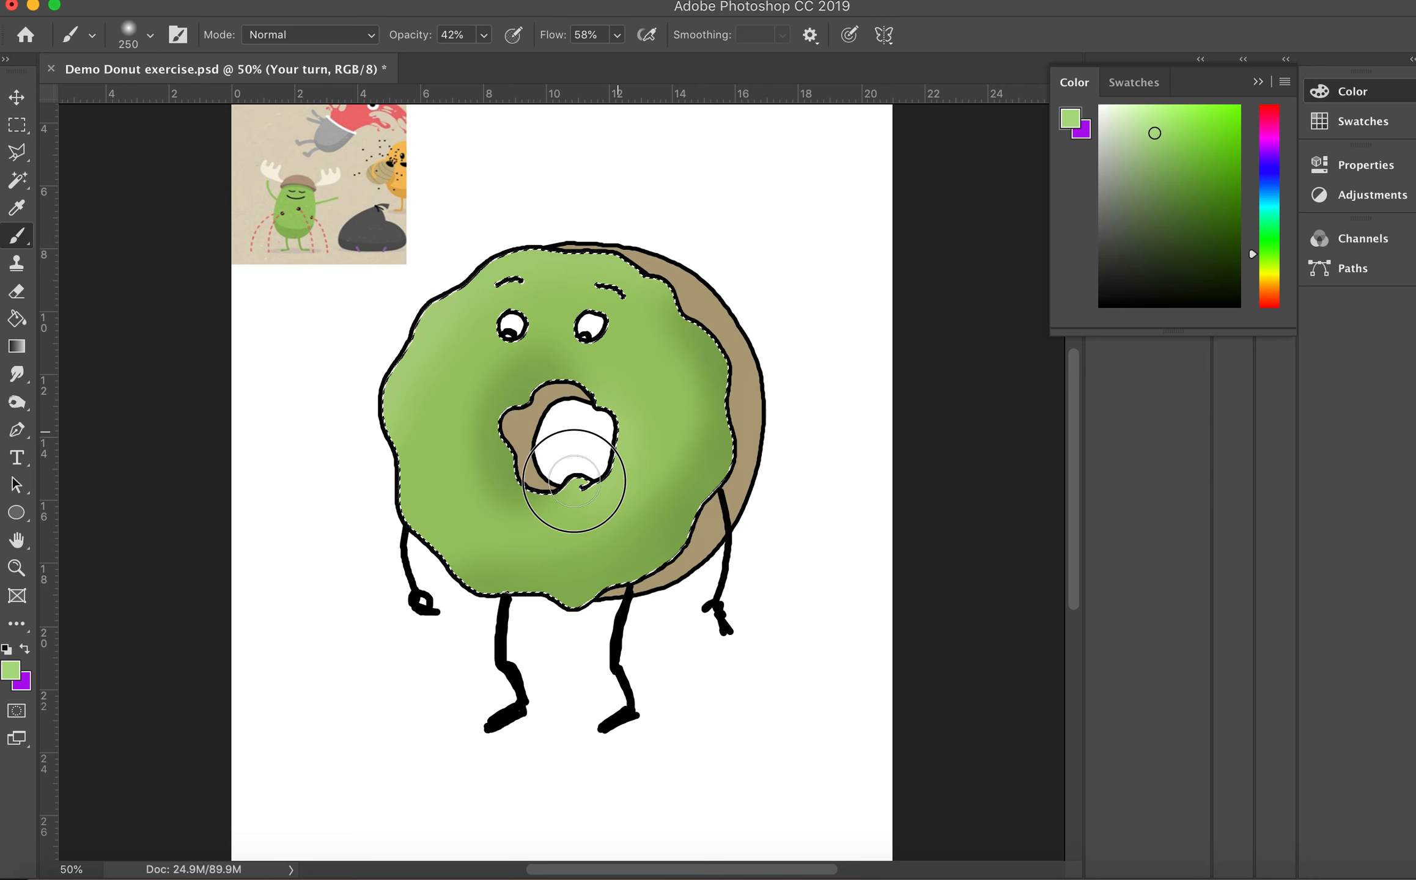
left_click(1144, 132)
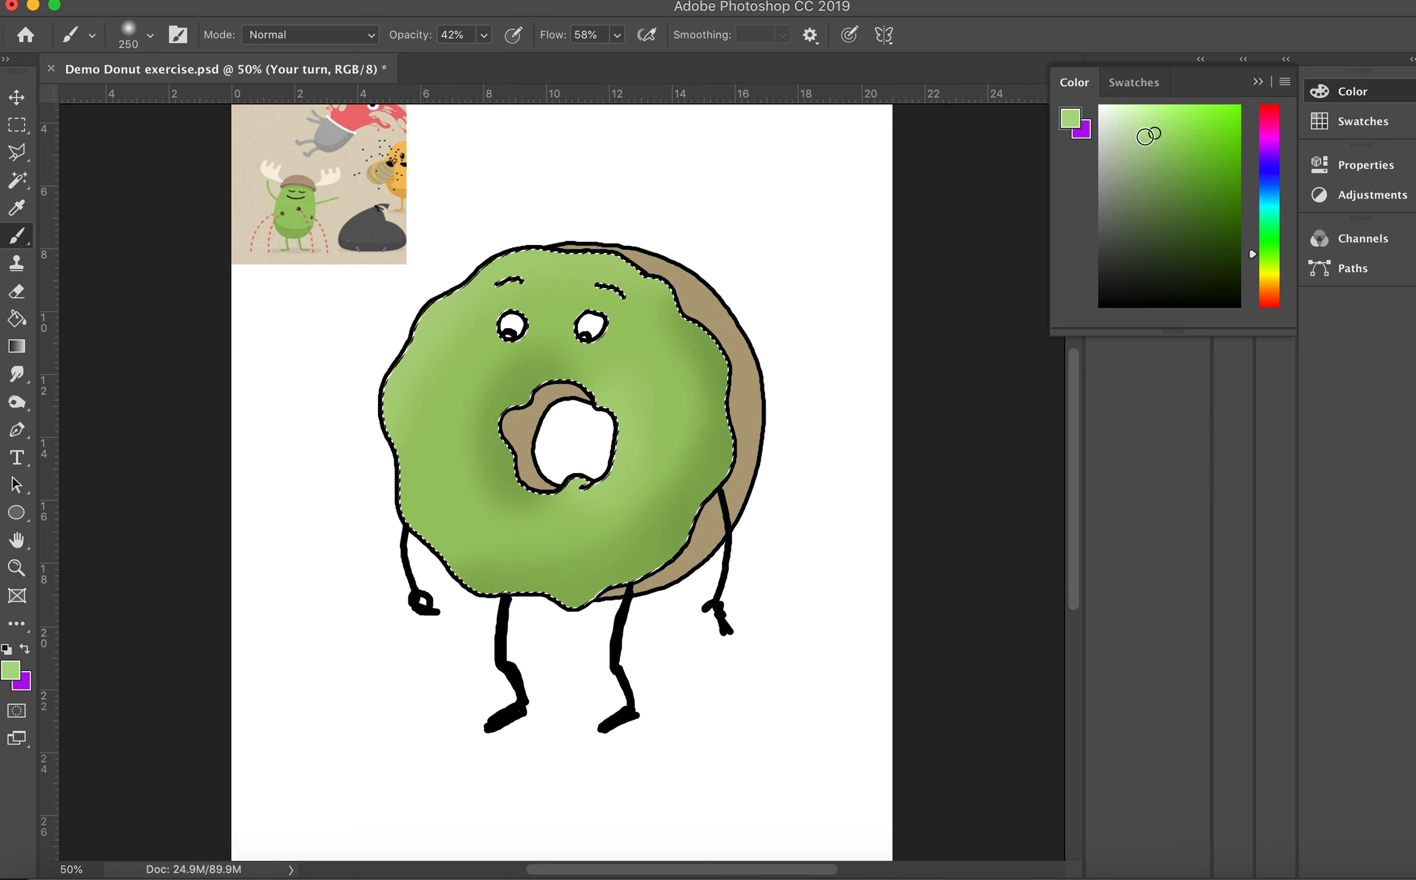
mouse_move(511, 274)
left_mouse_down()
mouse_move(437, 295)
mouse_move(383, 368)
mouse_move(422, 310)
mouse_move(597, 253)
mouse_move(552, 227)
mouse_move(400, 379)
left_mouse_up()
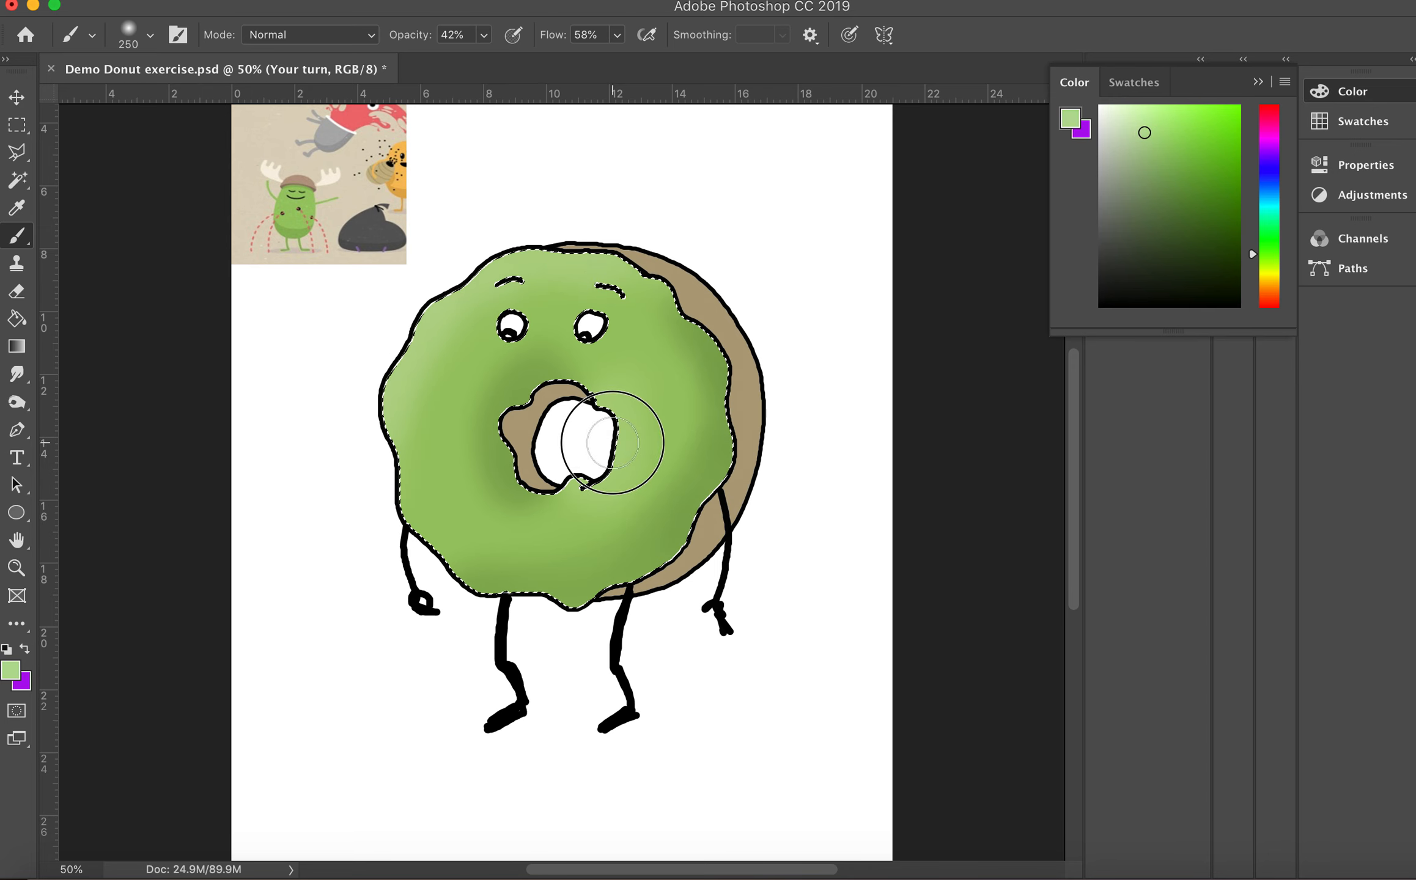
left_click_drag(619, 466, 617, 487)
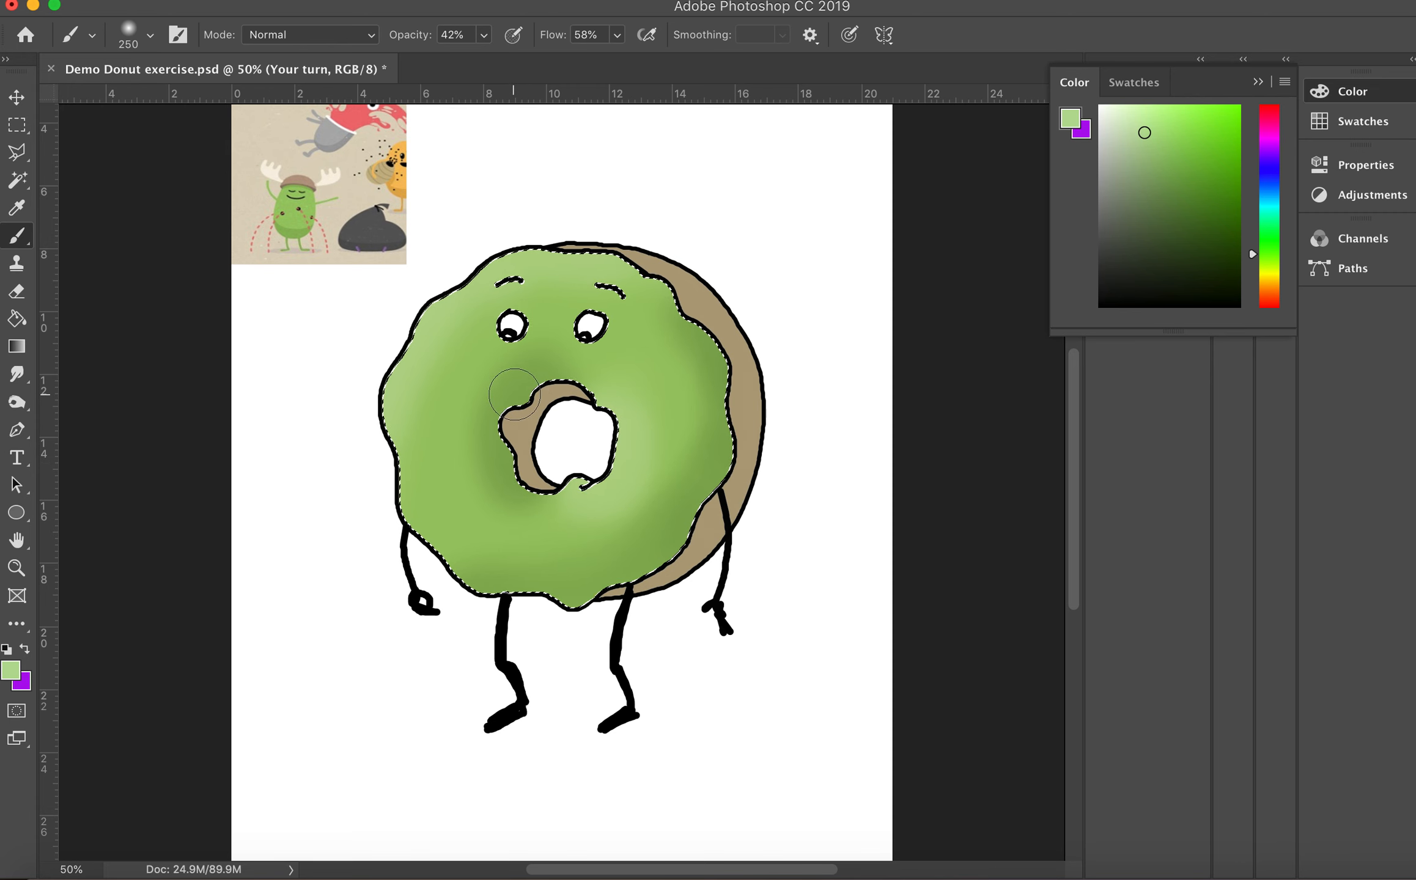
Sample the darker green above the hole and shade around the eyes and eyebrows with an 80 px brush at 60% opacity
key("i")
left_click(520, 369)
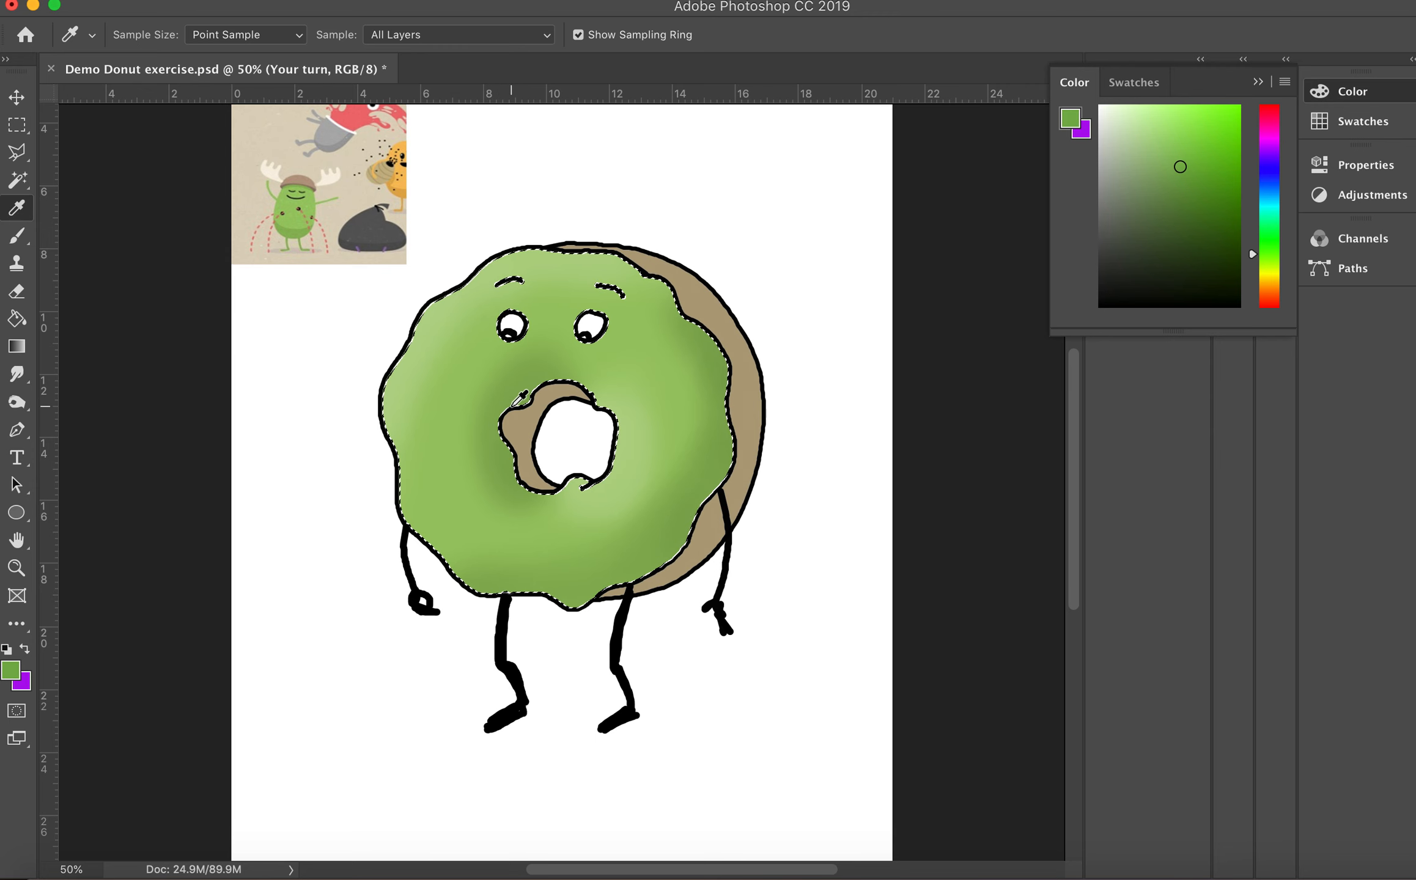
key("b")
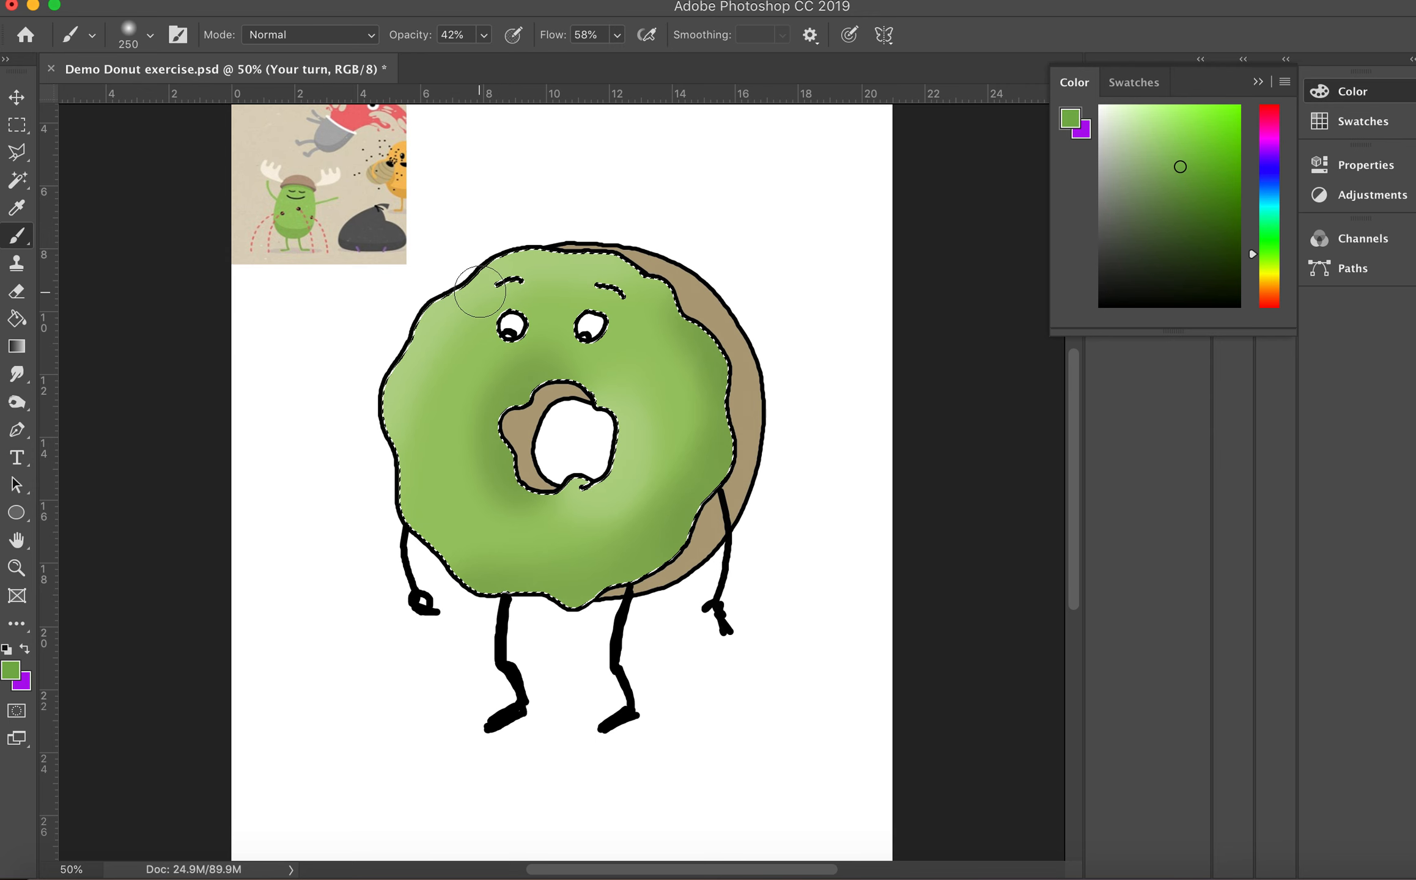
key("bracketleft")
key("bracketleft")
key("bracketleft")
key("bracketleft")
key("bracketleft")
key("bracketleft")
key("bracketleft")
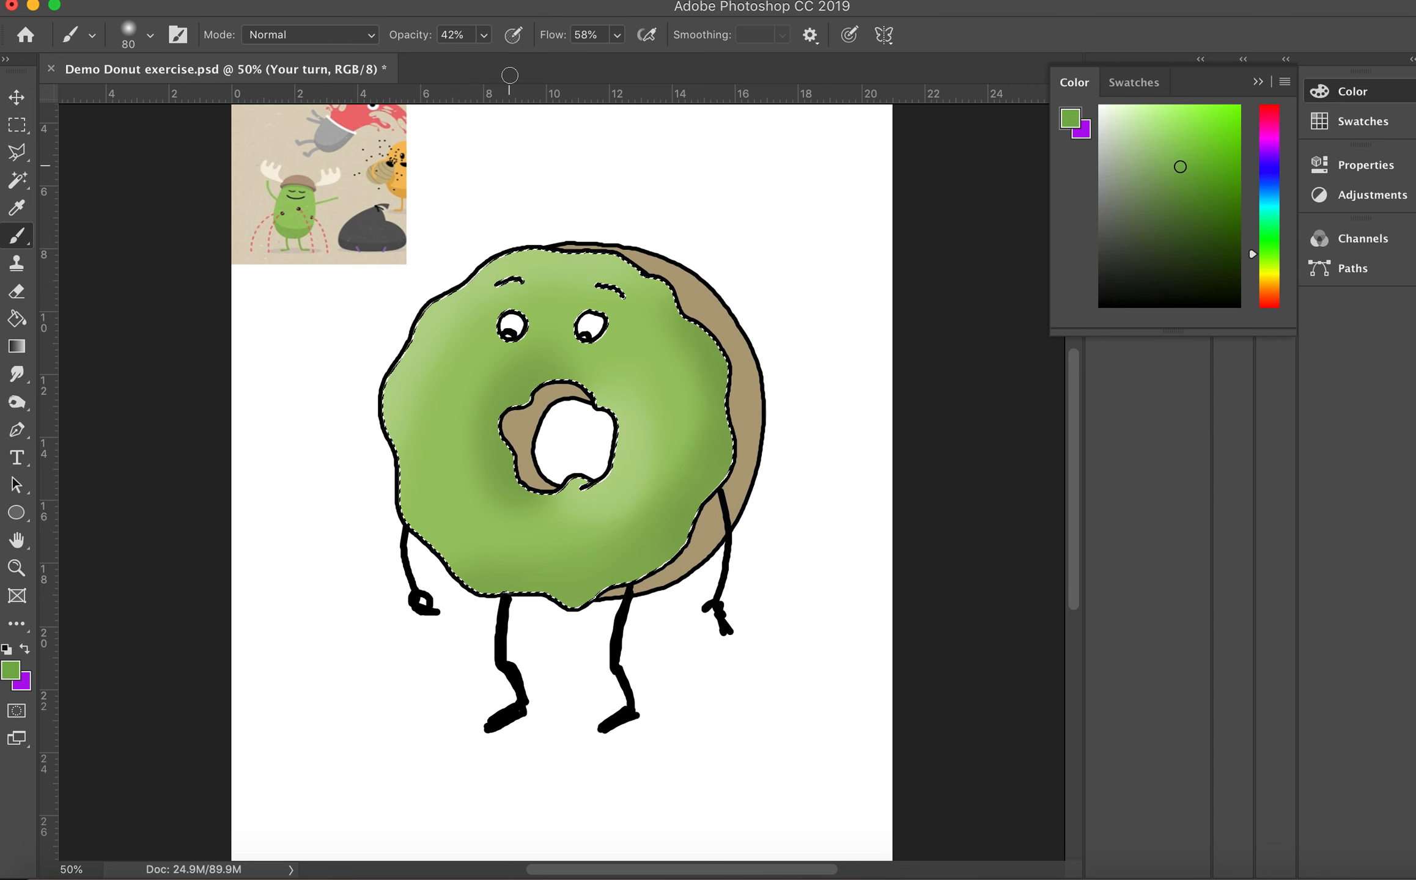
left_click(483, 35)
left_click_drag(484, 59, 502, 60)
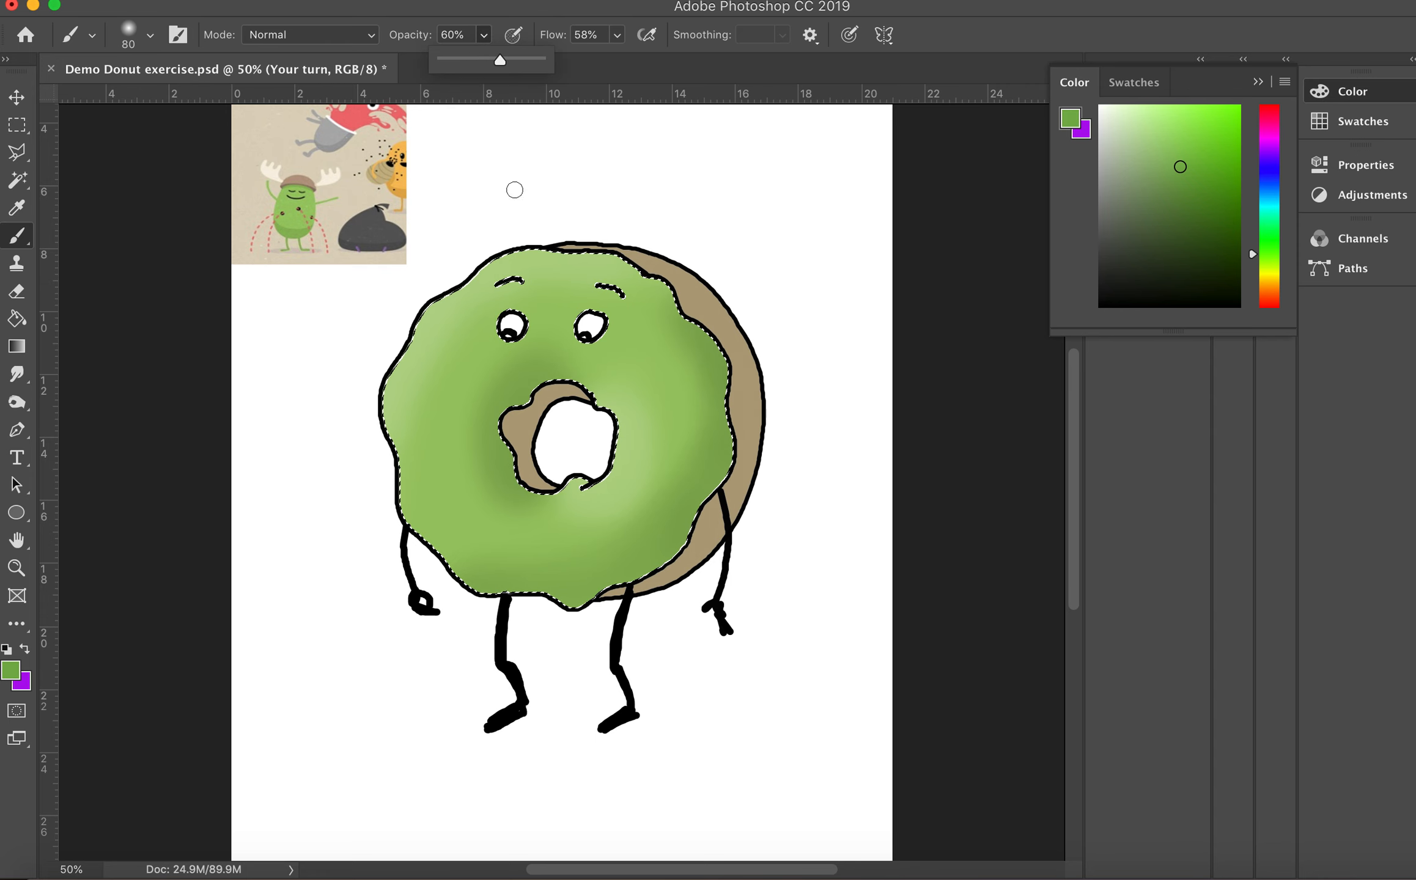
left_click(497, 287)
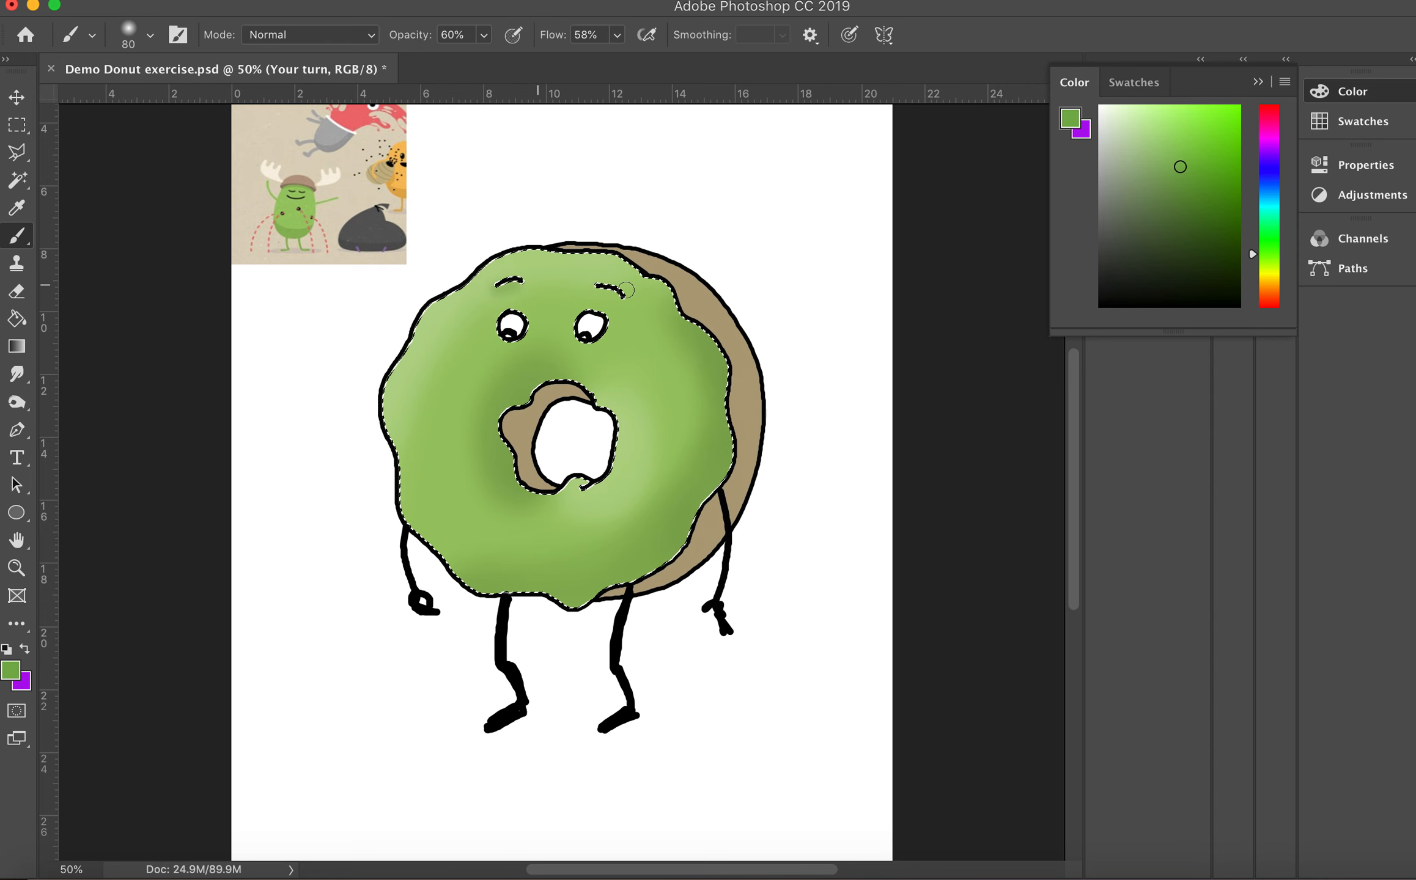
Choose the 284 px speckle brush and stamp dark green speckles on the icing's right side and left of the hole below the eye
left_click(1258, 82)
left_click(1286, 122)
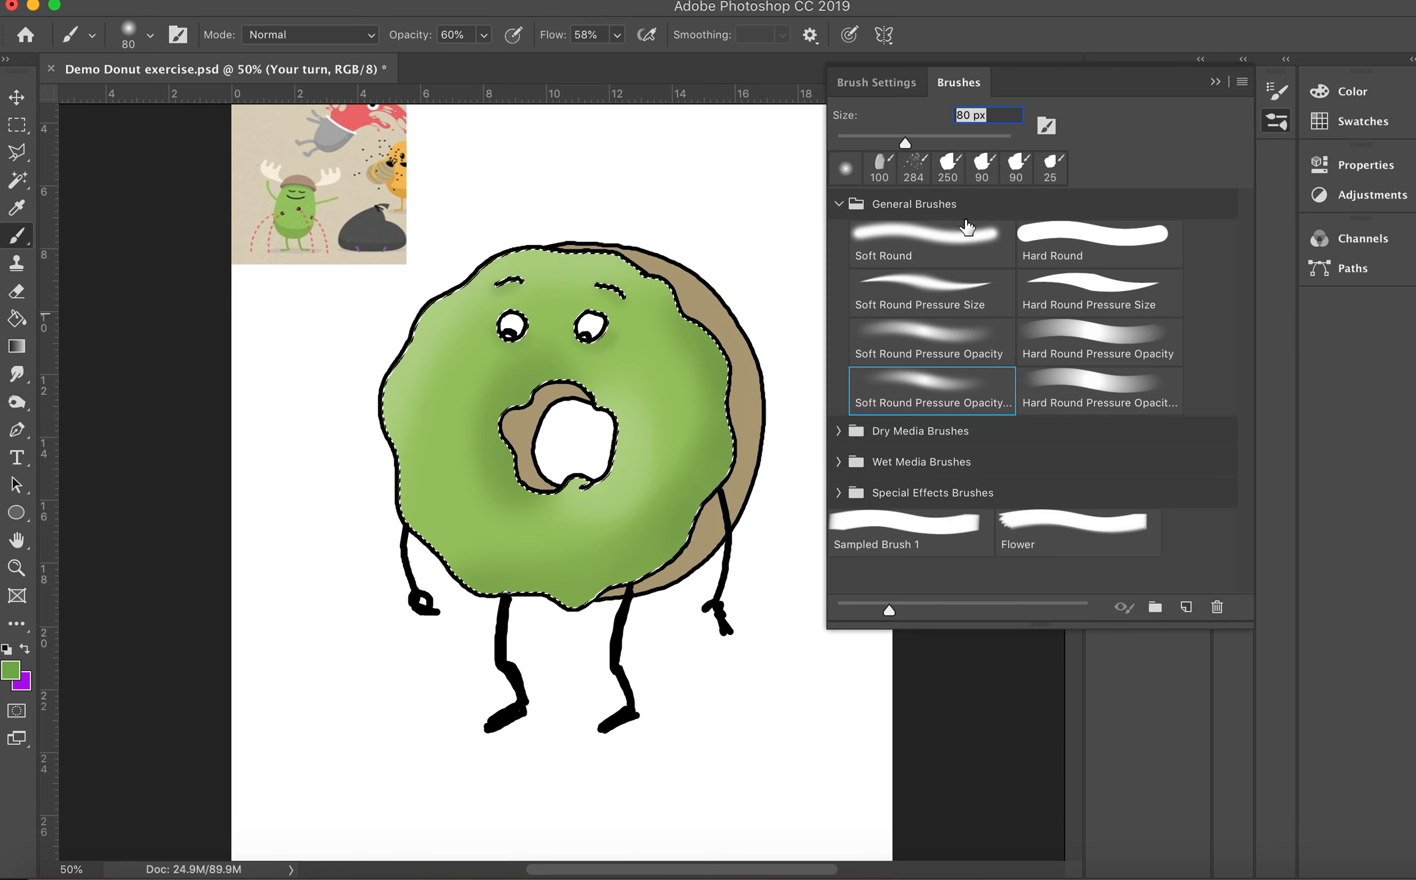
left_click(913, 168)
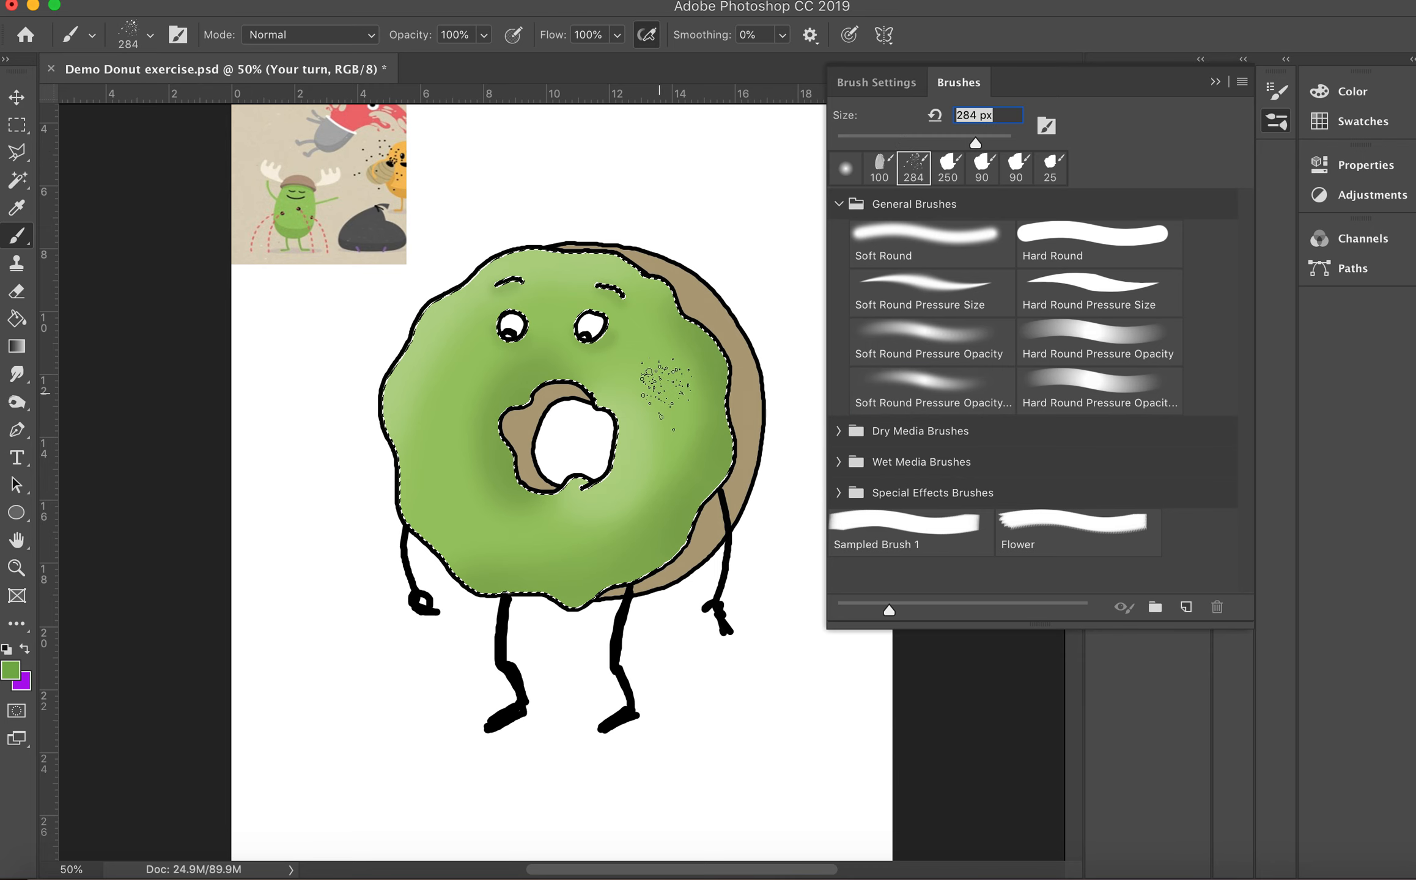
left_click(665, 395)
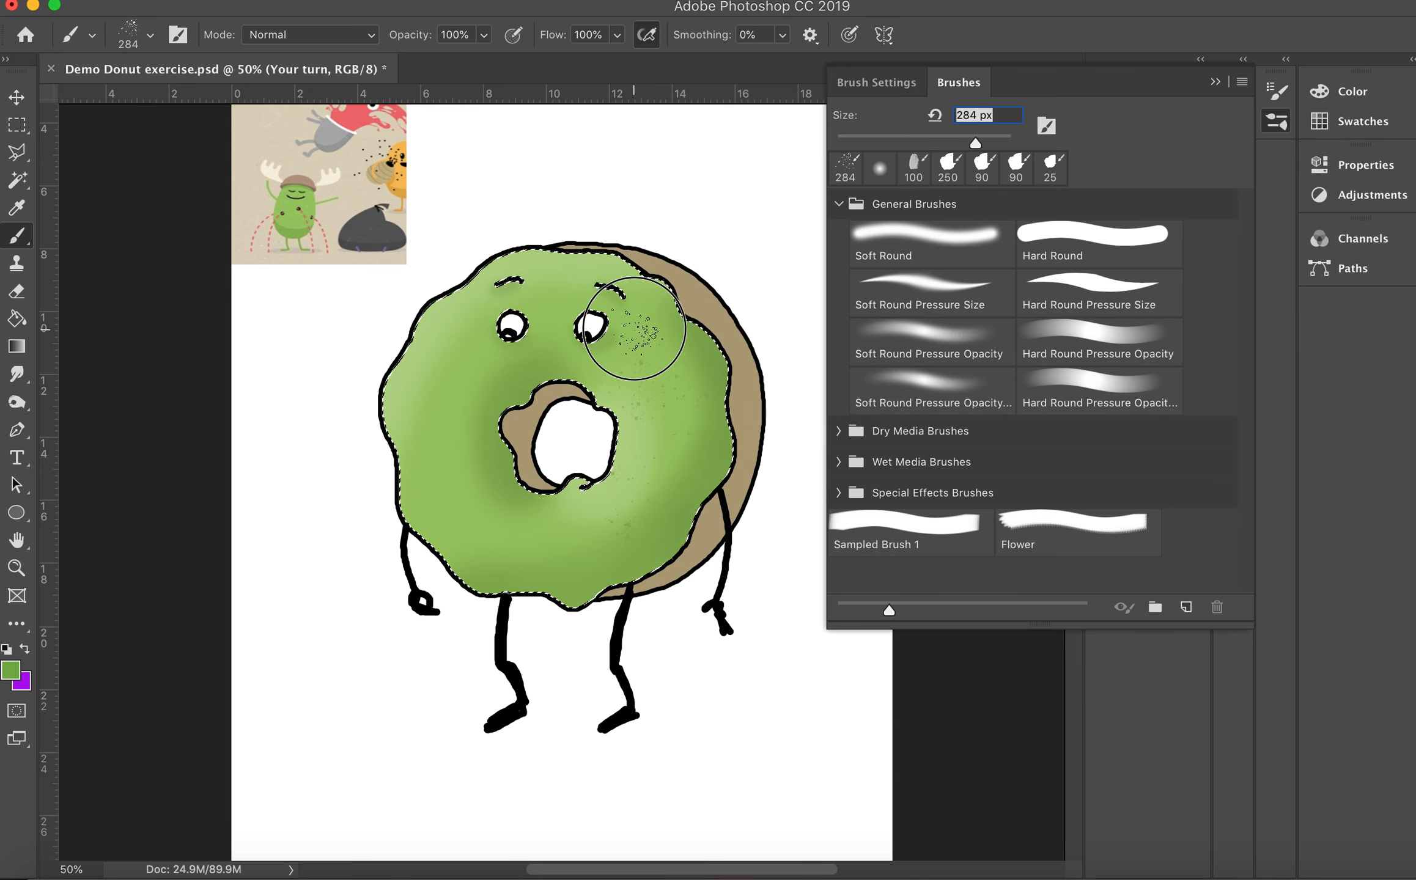
left_click_drag(489, 359, 439, 370)
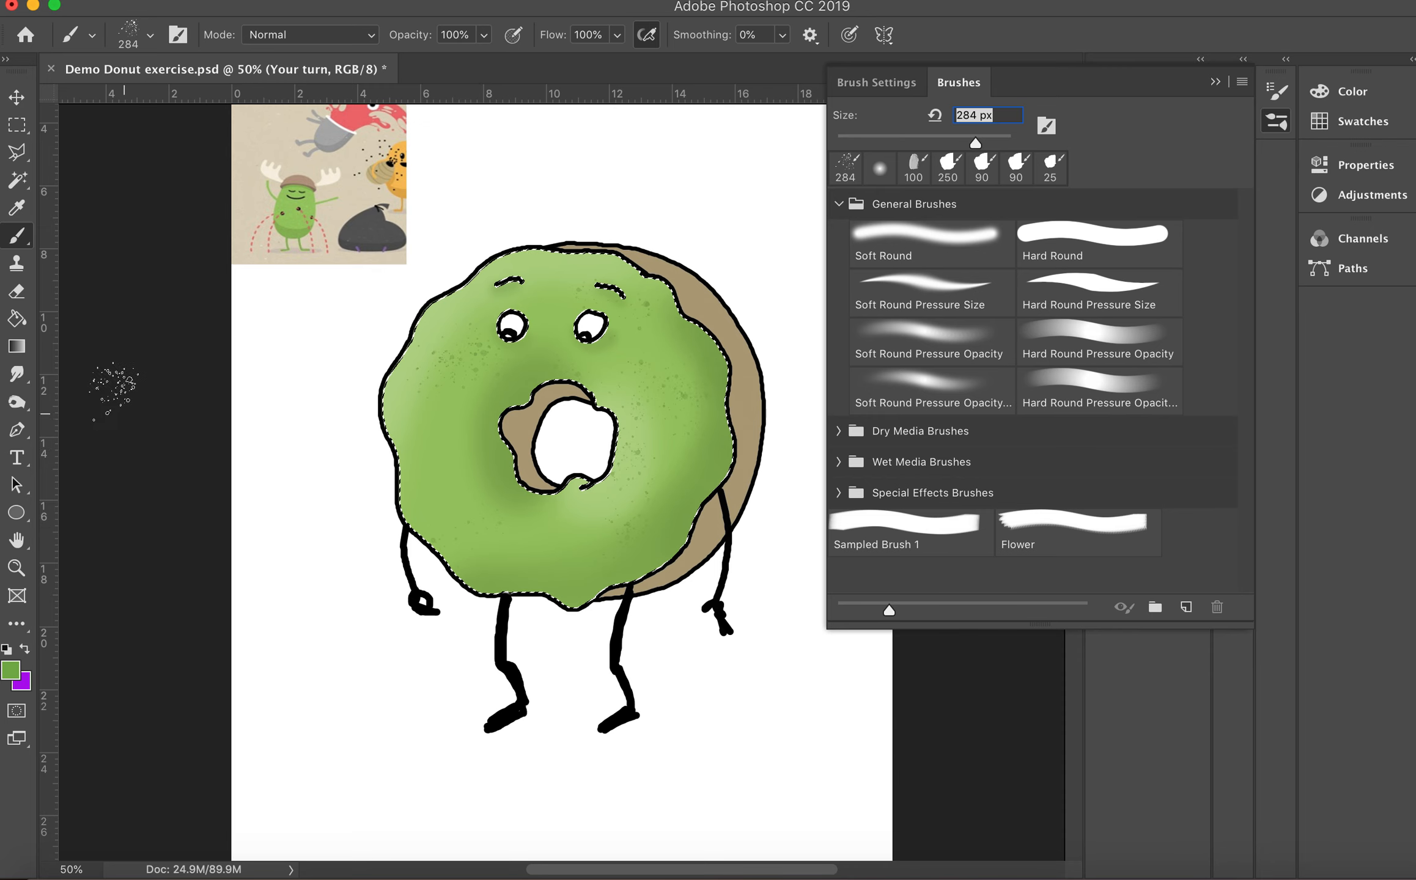
Darken the icing's right and lower-right edges using the Burn tool with a 1000 px brush on midtones
left_click(17, 402)
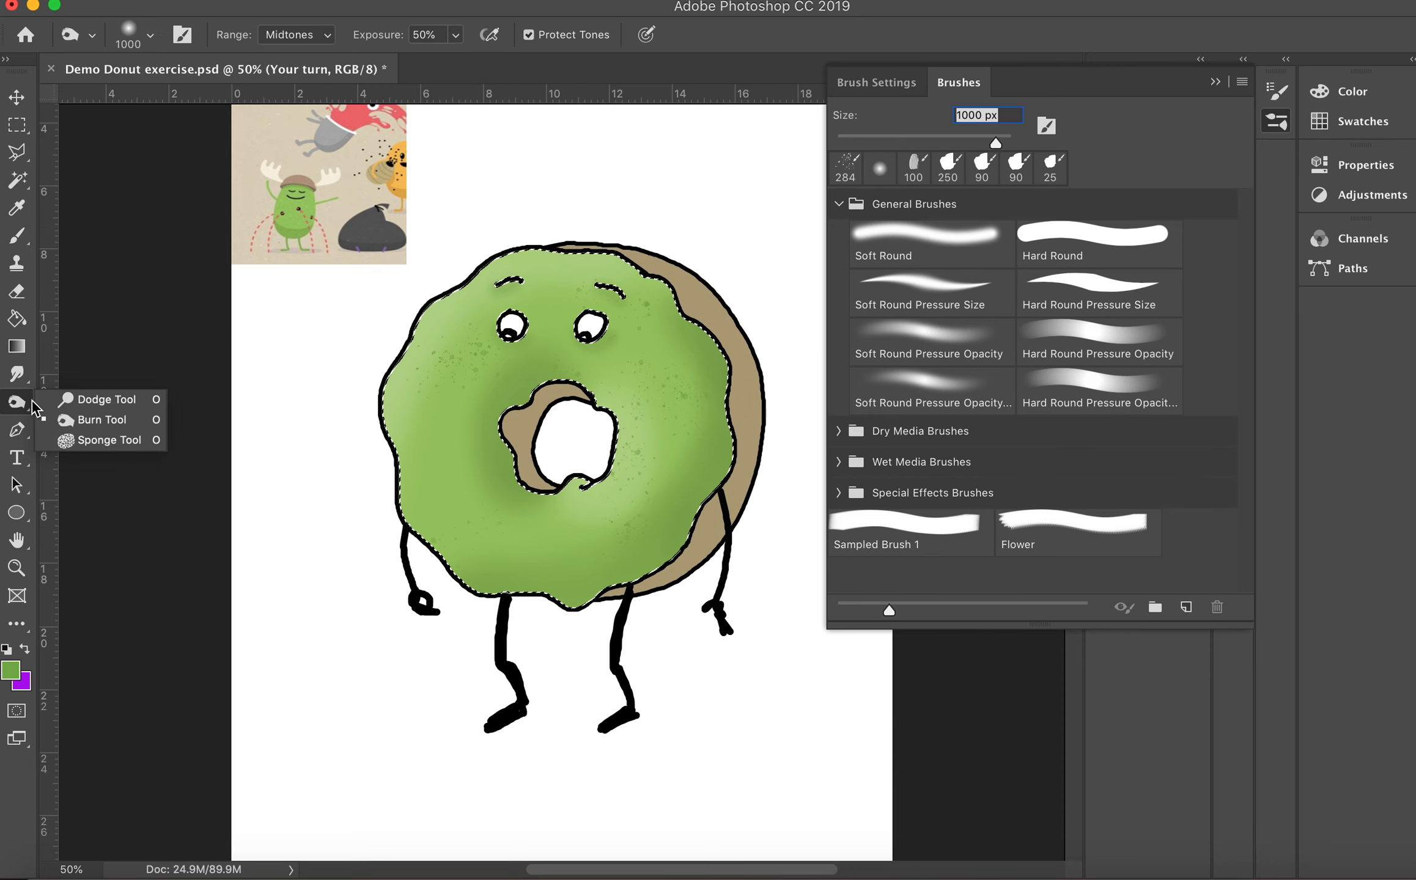
left_click(105, 422)
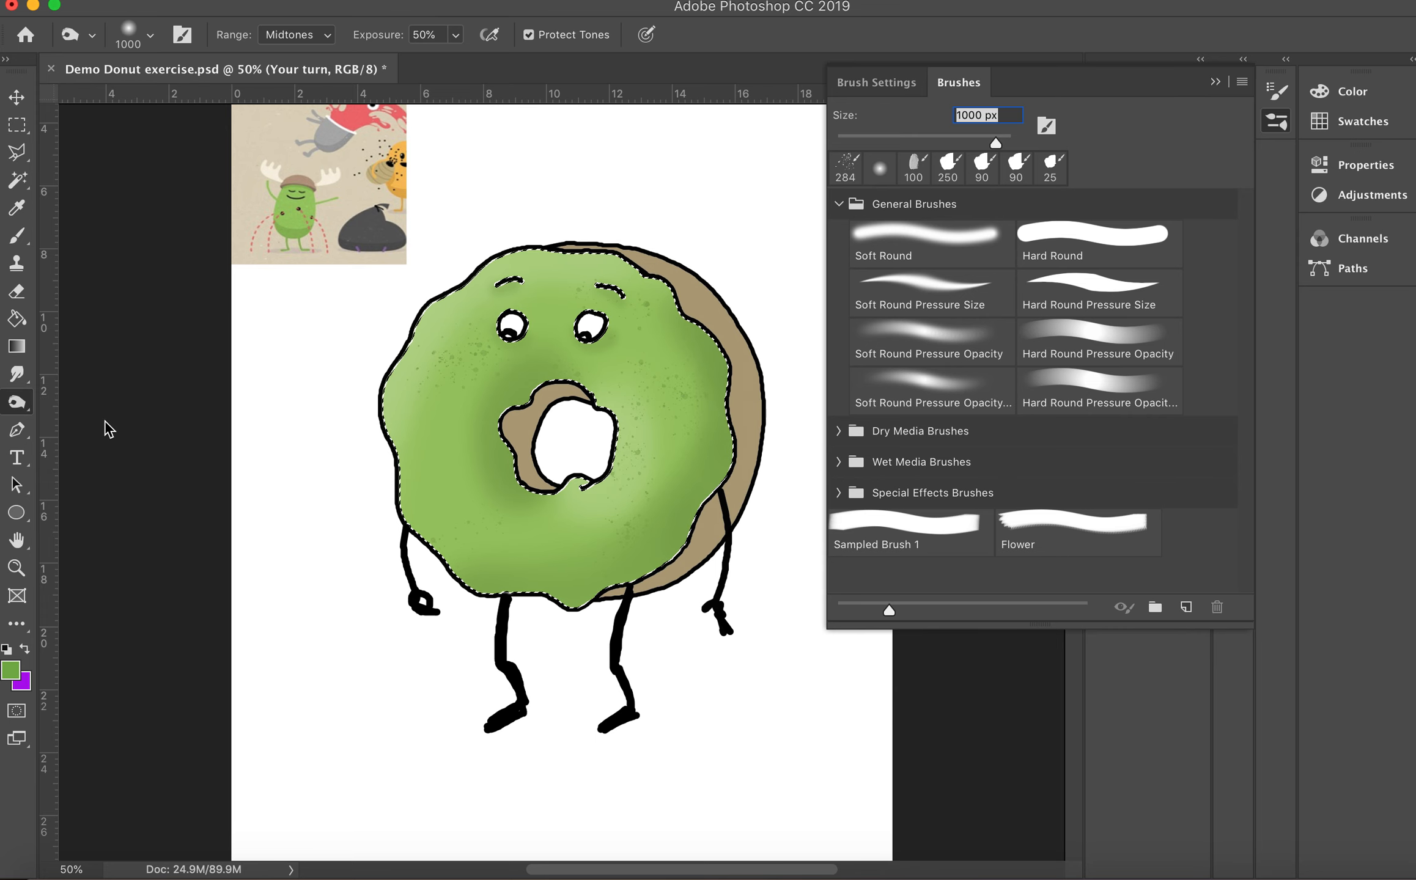
mouse_move(749, 396)
left_mouse_down()
mouse_move(749, 452)
mouse_move(718, 531)
mouse_move(592, 640)
left_mouse_up()
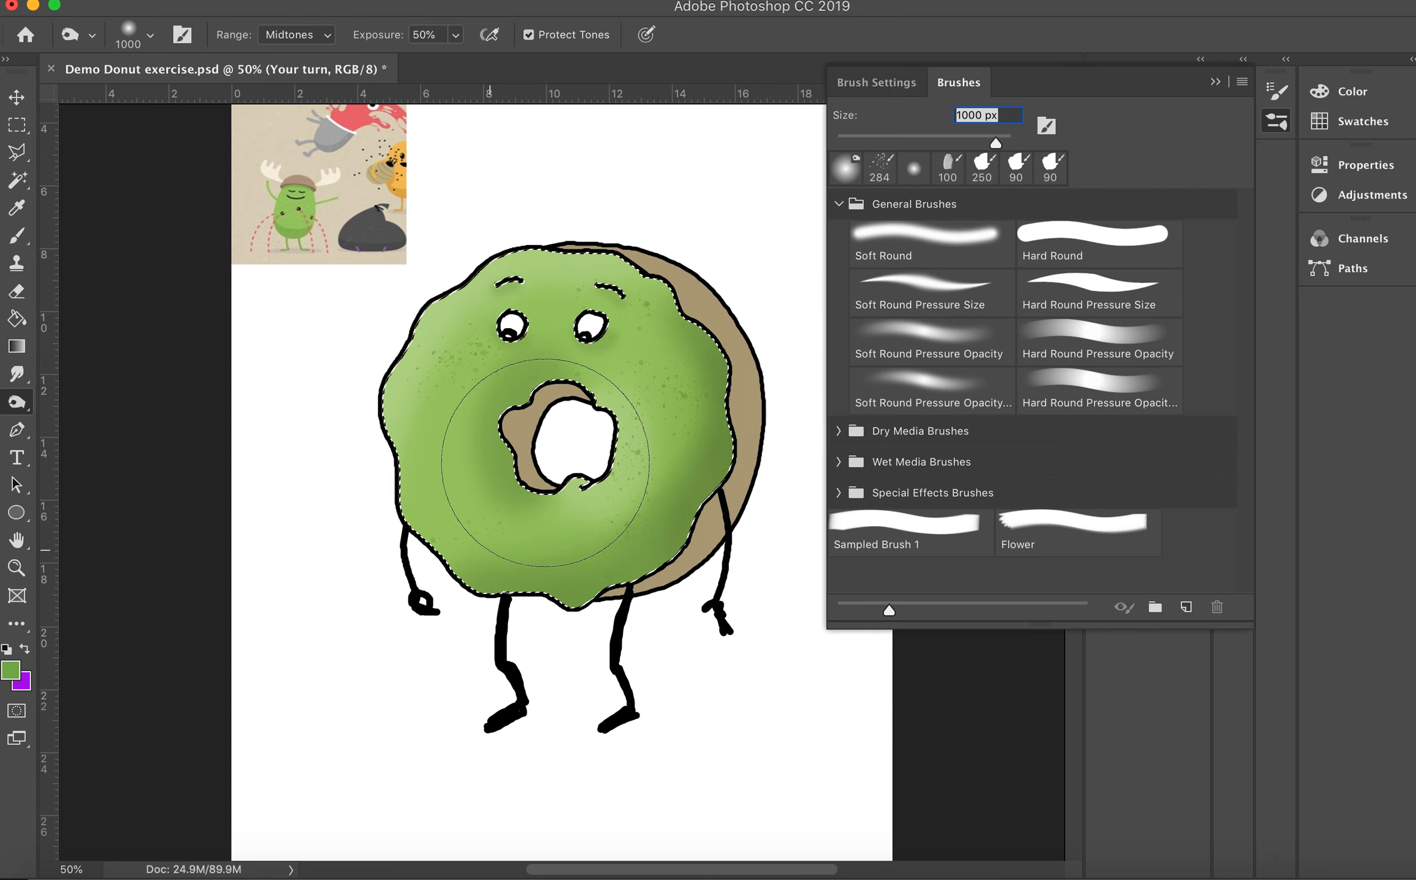
Burn the icing around the hole's upper-left side with a 400 px brush and around the eyes with a 150 px brush
key("bracketleft")
key("bracketleft")
key("bracketleft")
key("bracketleft")
key("bracketleft")
key("bracketleft")
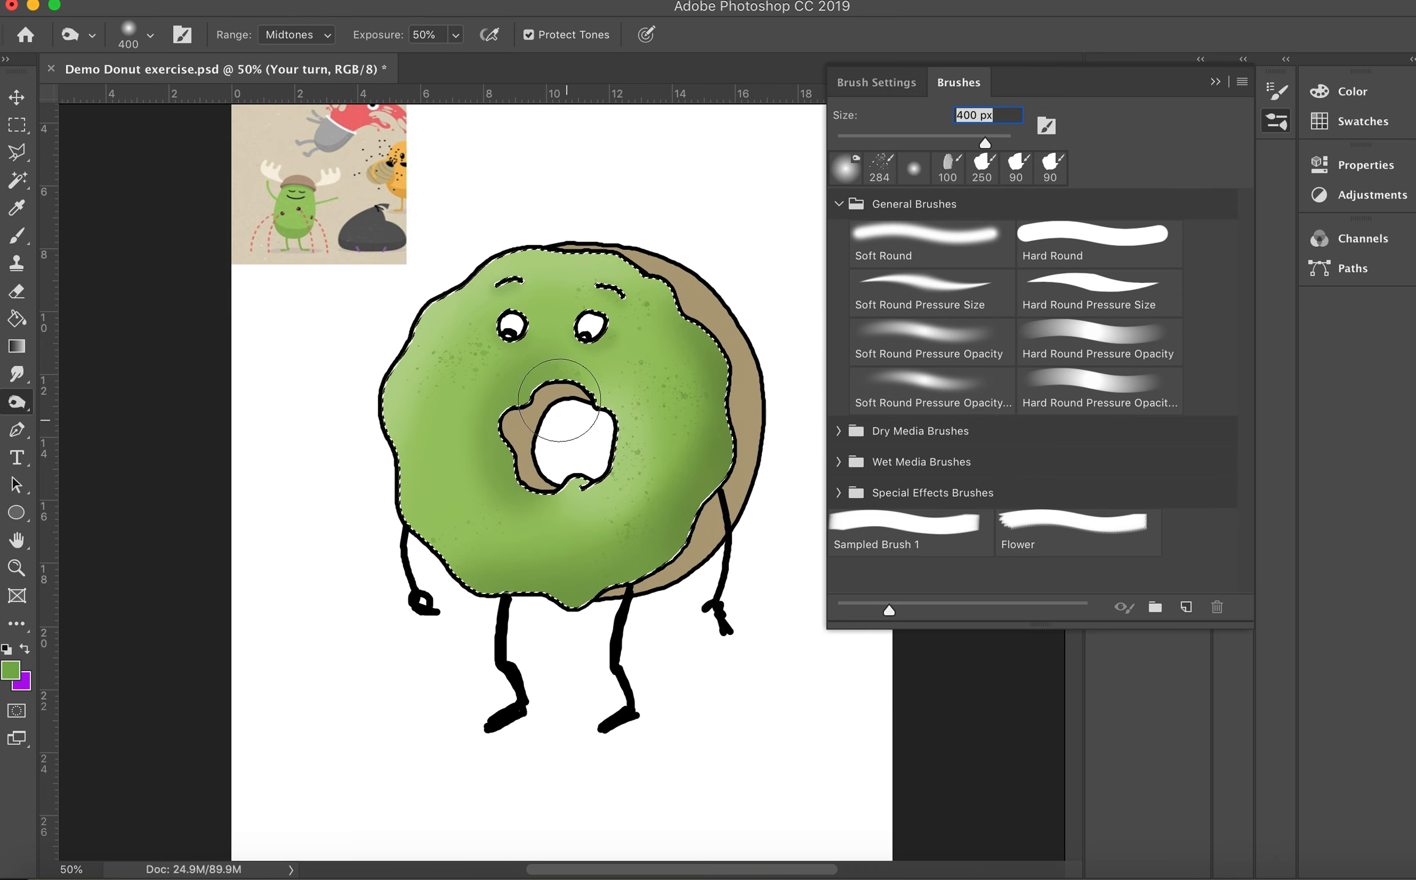
key("bracketleft")
key("bracketleft")
key("bracketleft")
key("bracketleft")
key("bracketleft")
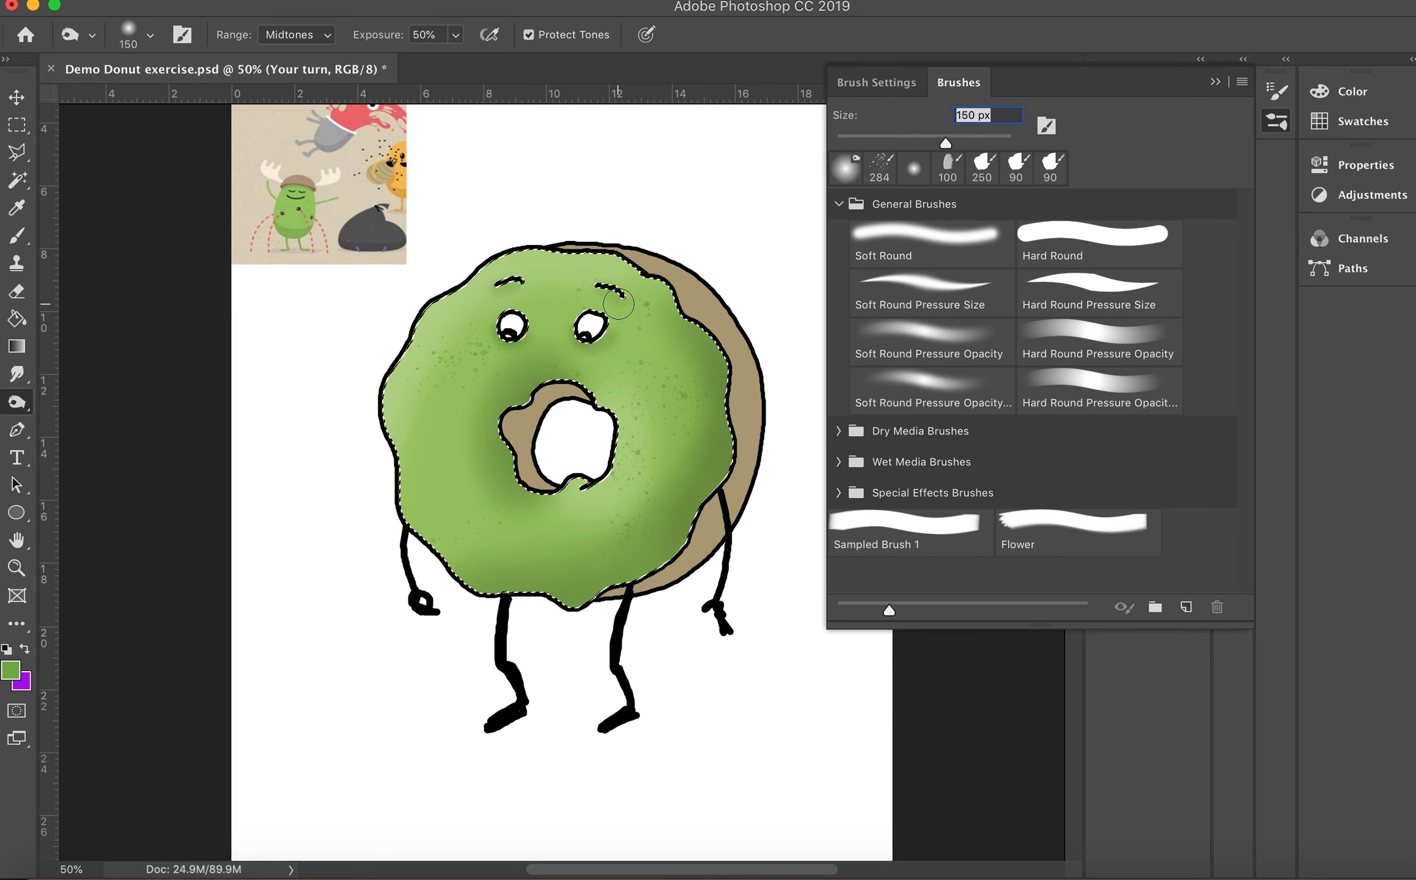
Lighten the icing's upper-left edge and the hole's lower-right side using the Dodge tool with a 500 px brush on midtones
left_click(17, 402)
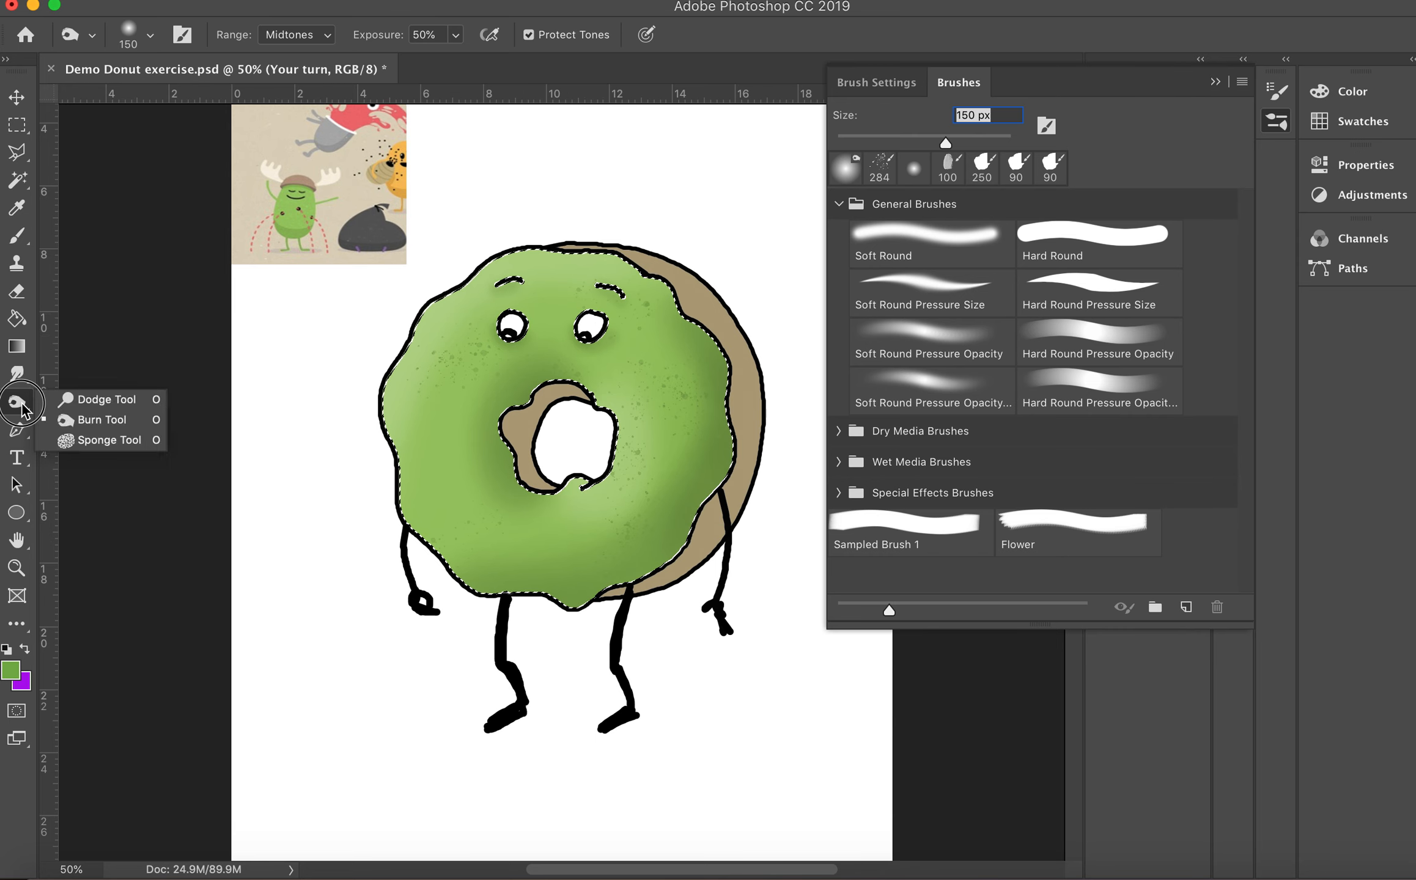
left_click(84, 401)
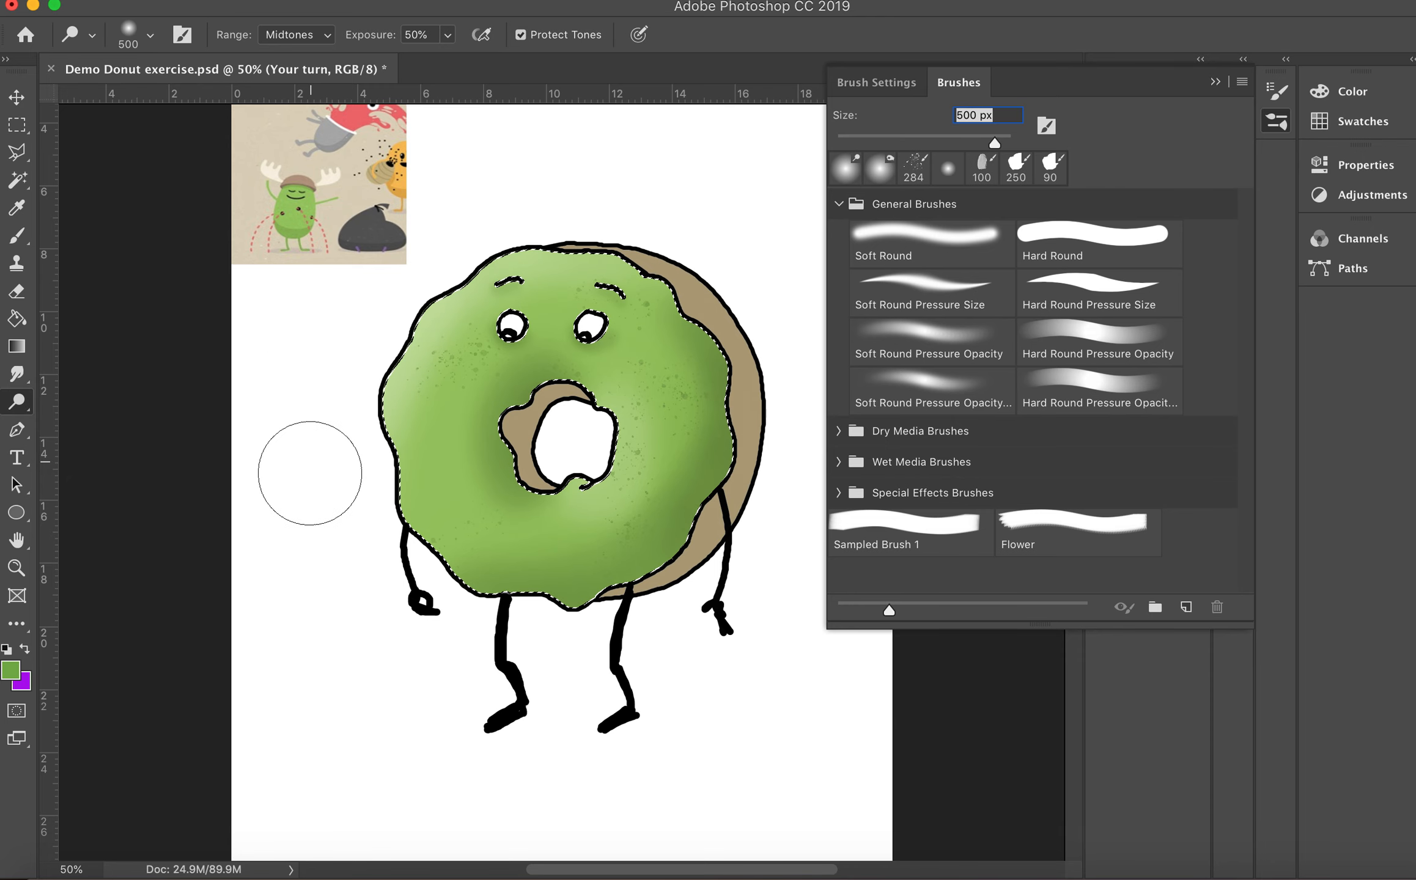
mouse_move(591, 382)
left_mouse_down()
mouse_move(628, 440)
mouse_move(591, 489)
mouse_move(565, 492)
left_mouse_up()
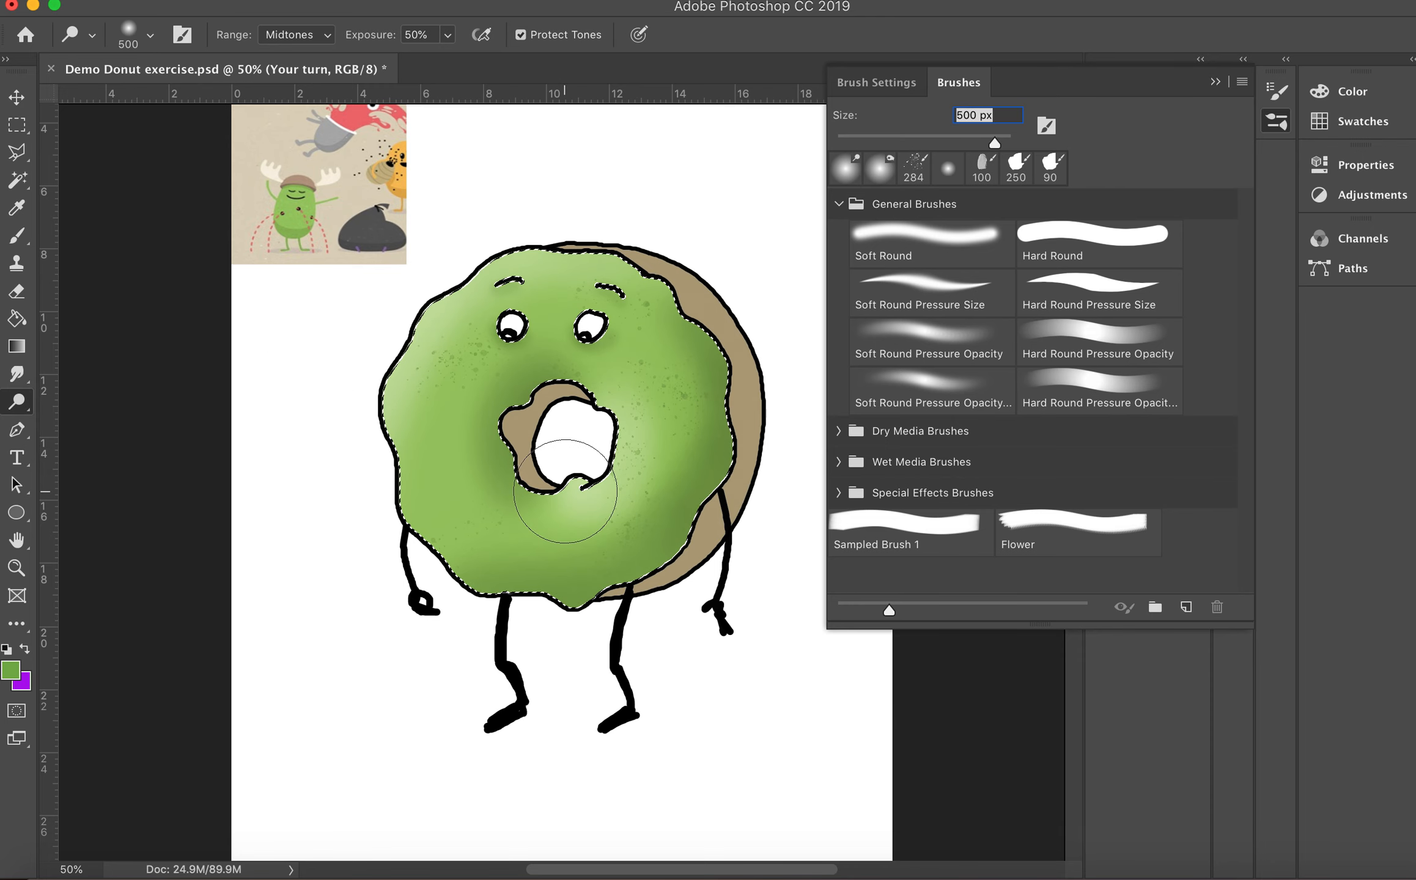